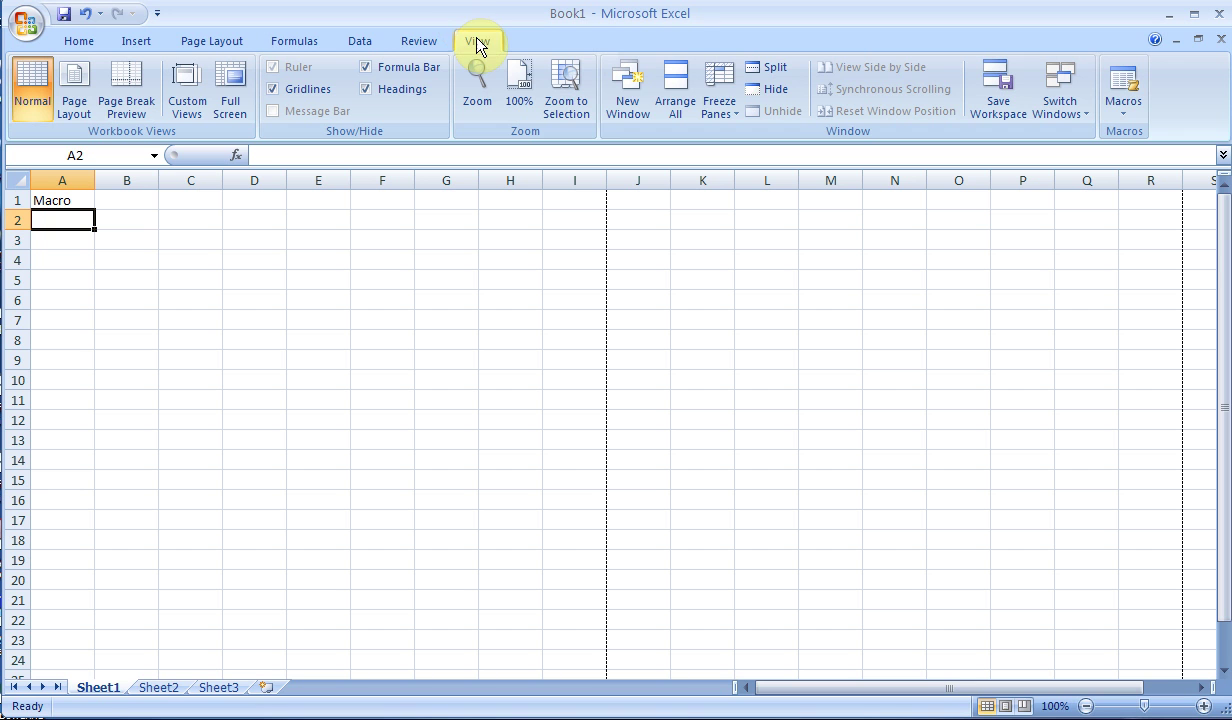
# - Expand the View tab's Macros menu to show View Macros, Record Macro and Use Relative References
pyautogui.click(1122, 105)
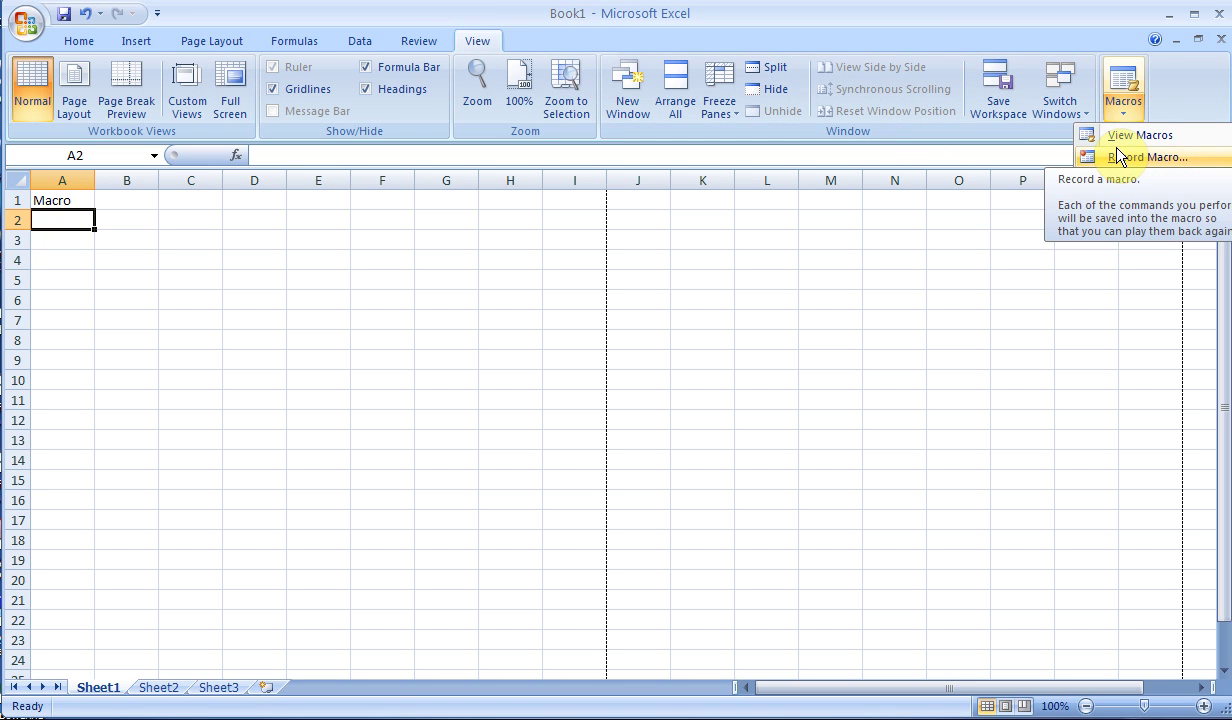
# - Turn on 'Show Developer tab in the Ribbon' in Excel Options and confirm with OK
pyautogui.click(31, 23)
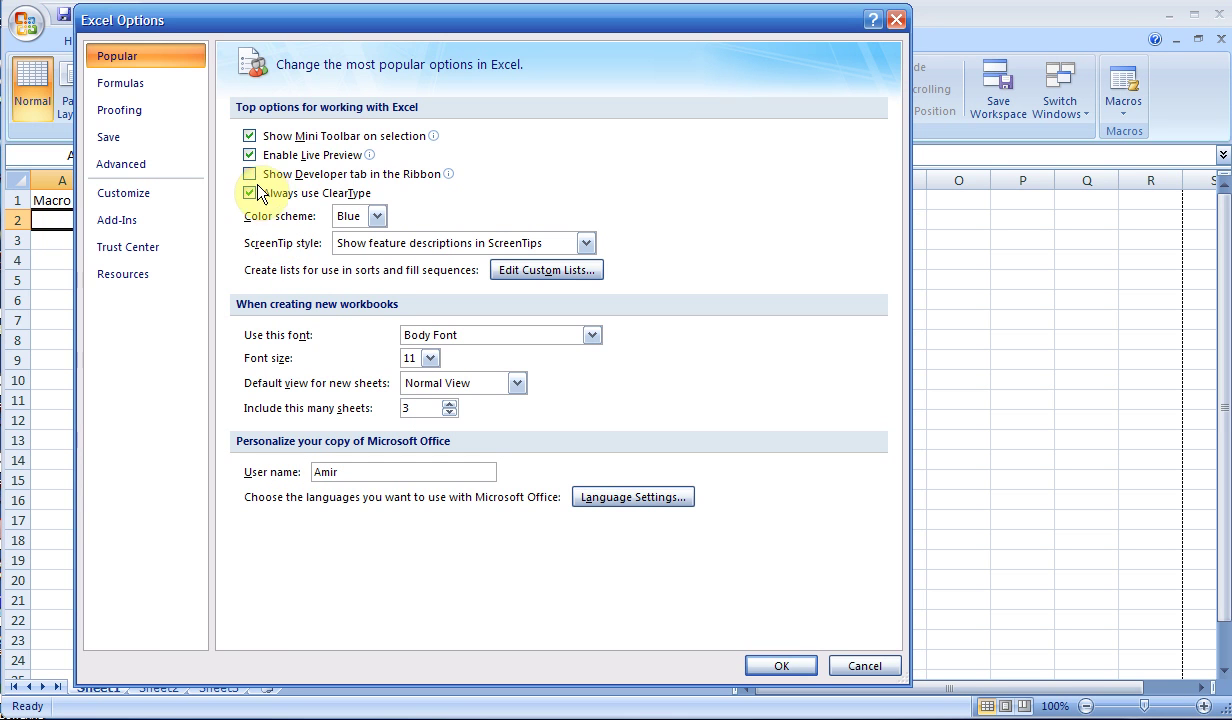
pyautogui.click(250, 174)
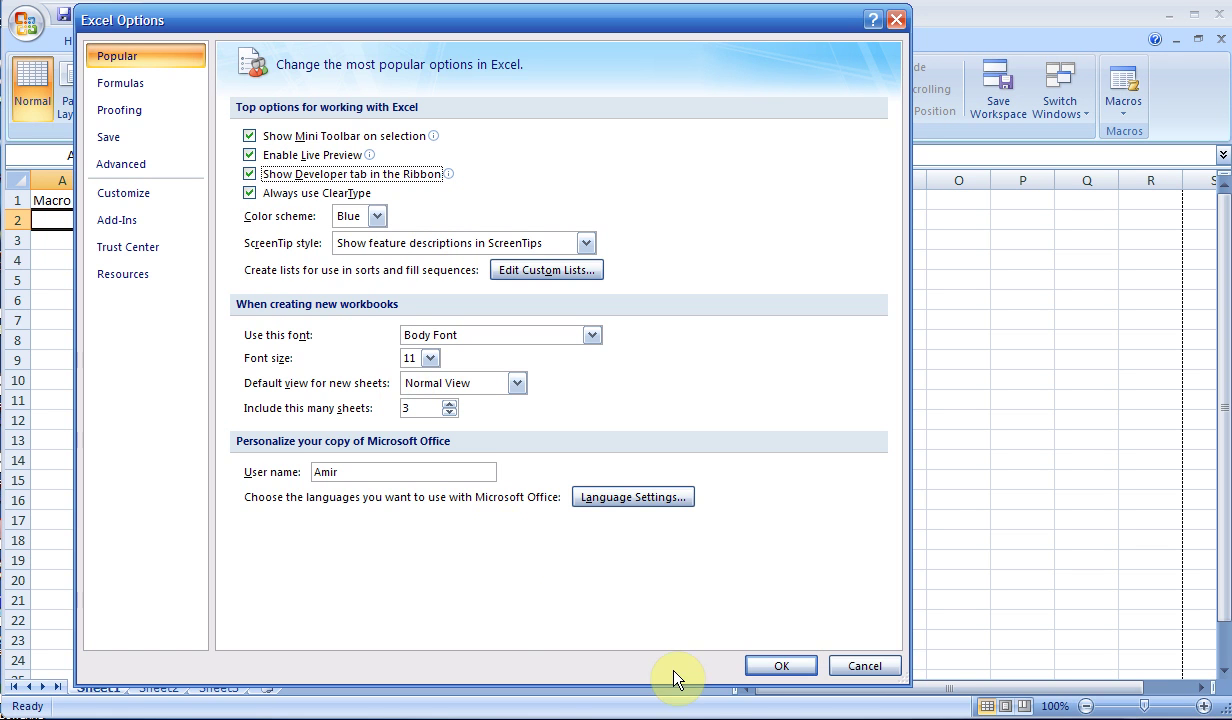
pyautogui.click(757, 666)
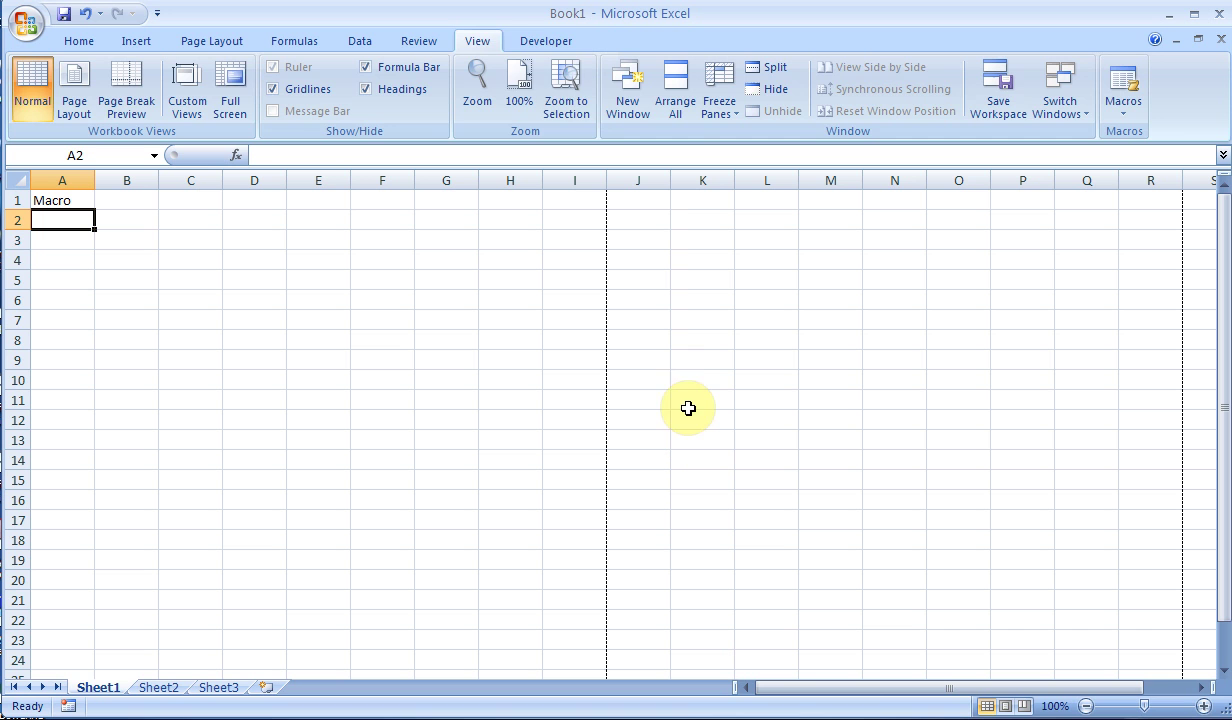
# - Show the Developer tab, then review the AutoRecover and default file location paths in Excel Options' Save settings
pyautogui.click(553, 48)
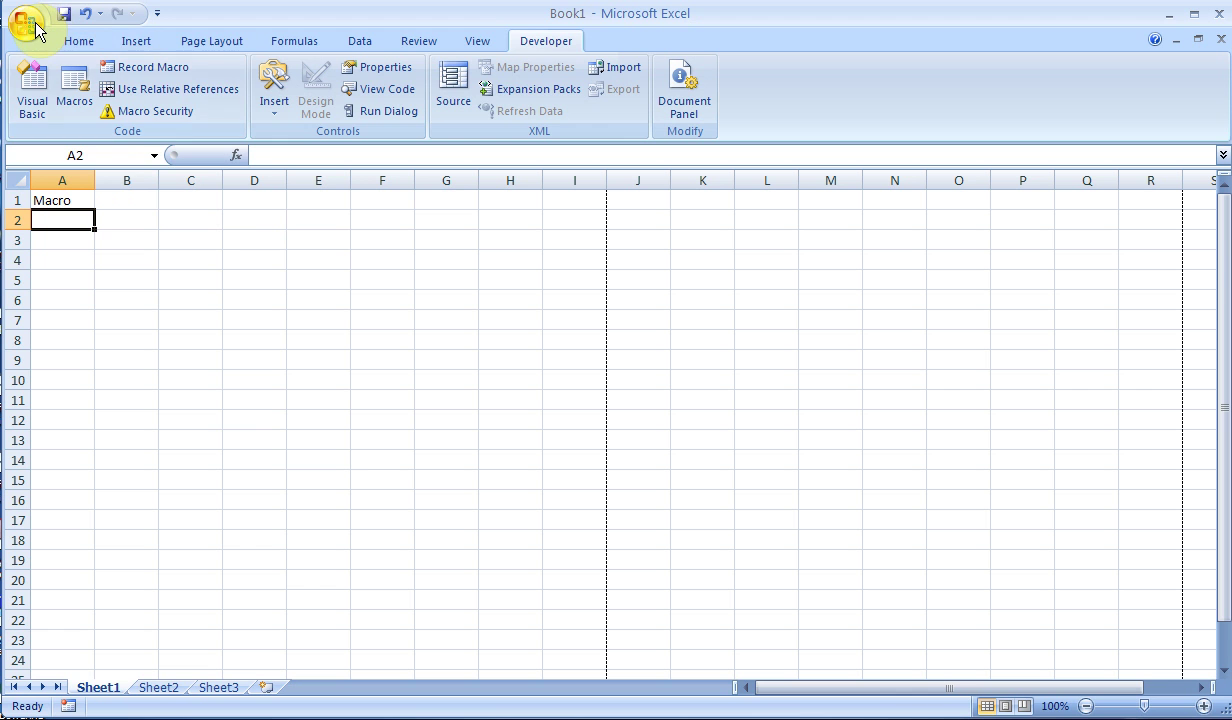
pyautogui.hotkey('alt', 't')
pyautogui.press('o')
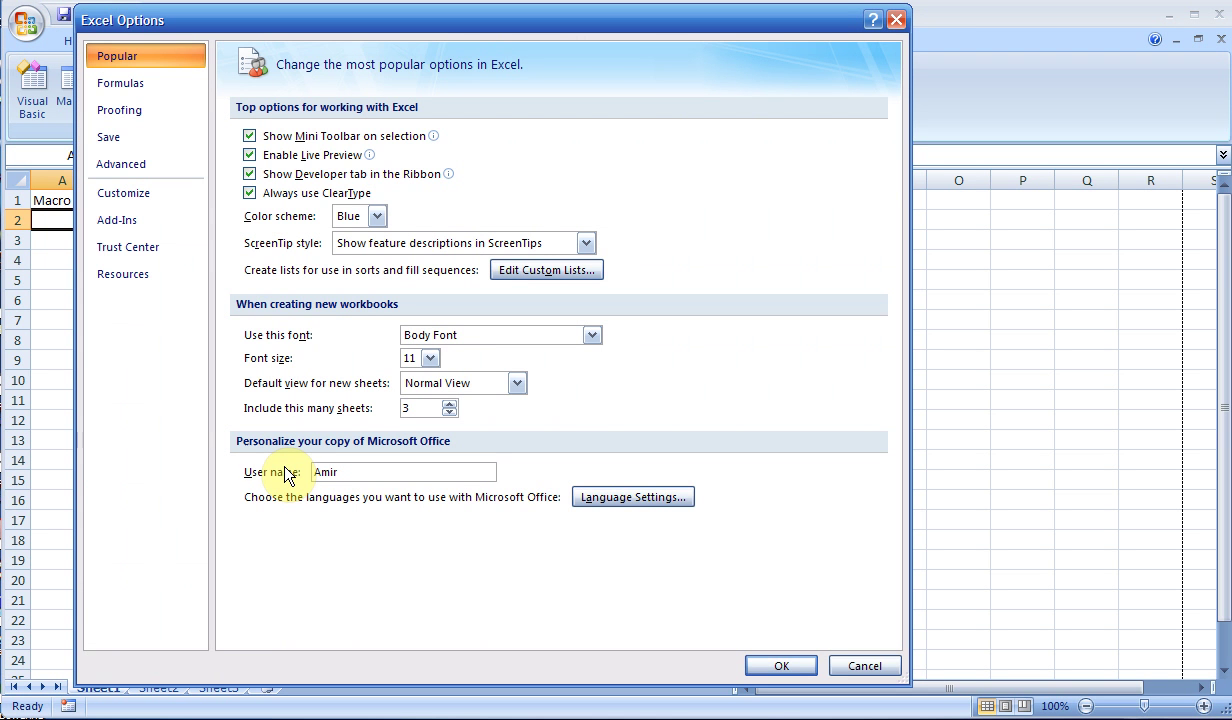
pyautogui.click(134, 139)
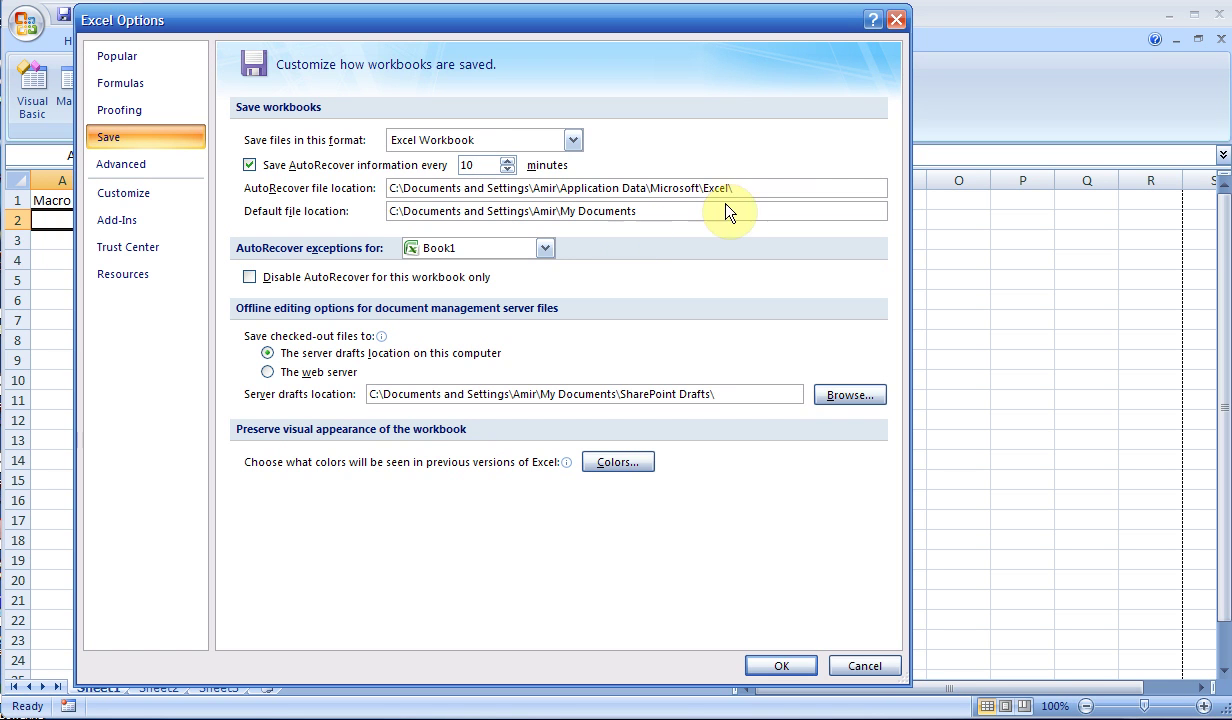
pyautogui.moveTo(748, 187); pyautogui.dragTo(358, 185)
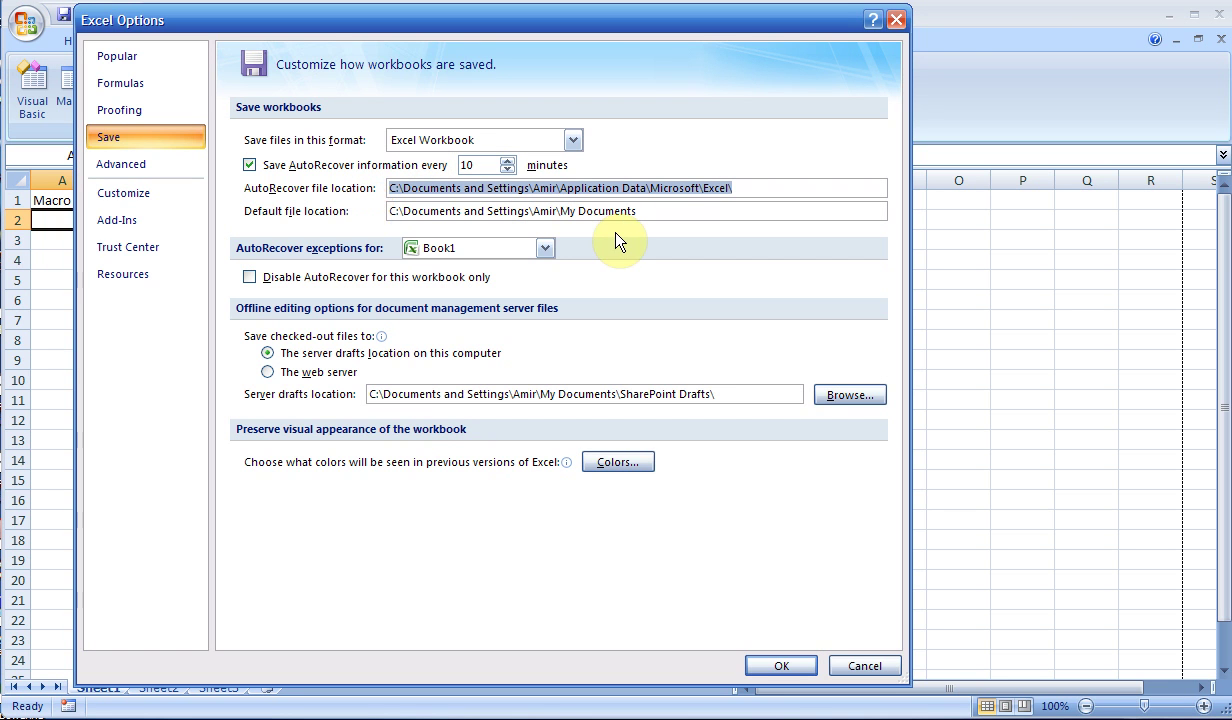
pyautogui.click(640, 212)
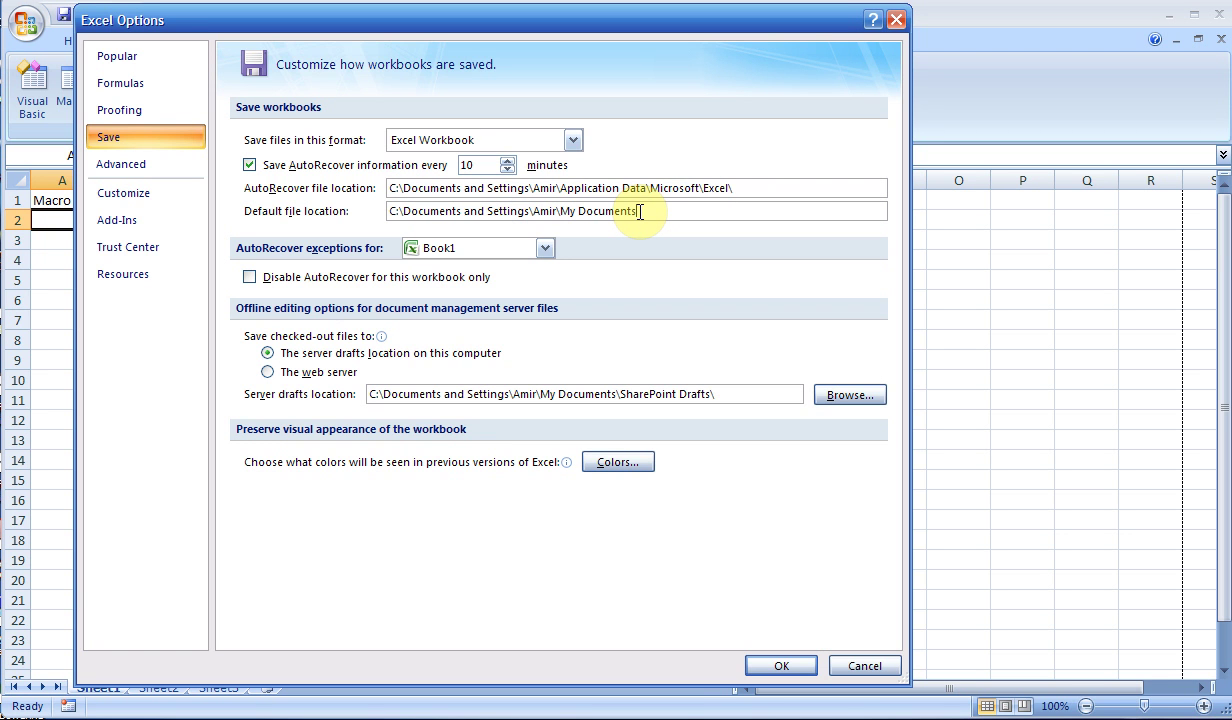
# - Check the Recent Documents count of 17 in Advanced settings, then cancel Excel Options
pyautogui.click(168, 171)
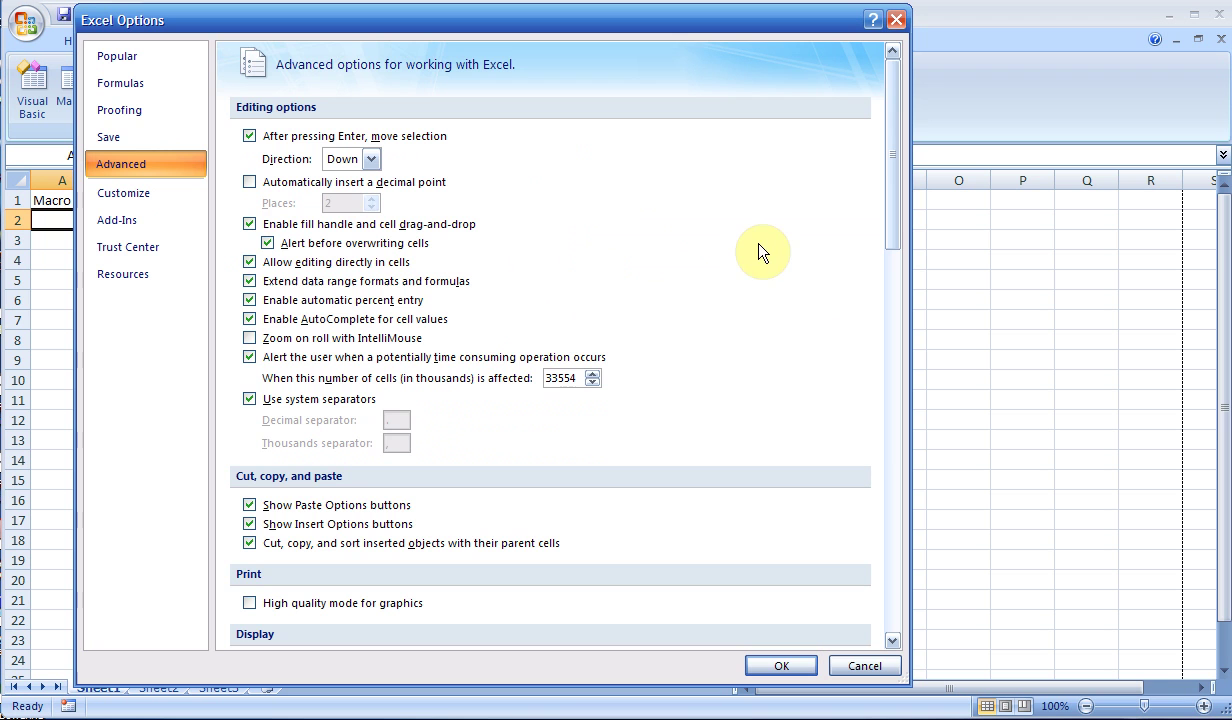
pyautogui.moveTo(885, 200); pyautogui.dragTo(891, 316)
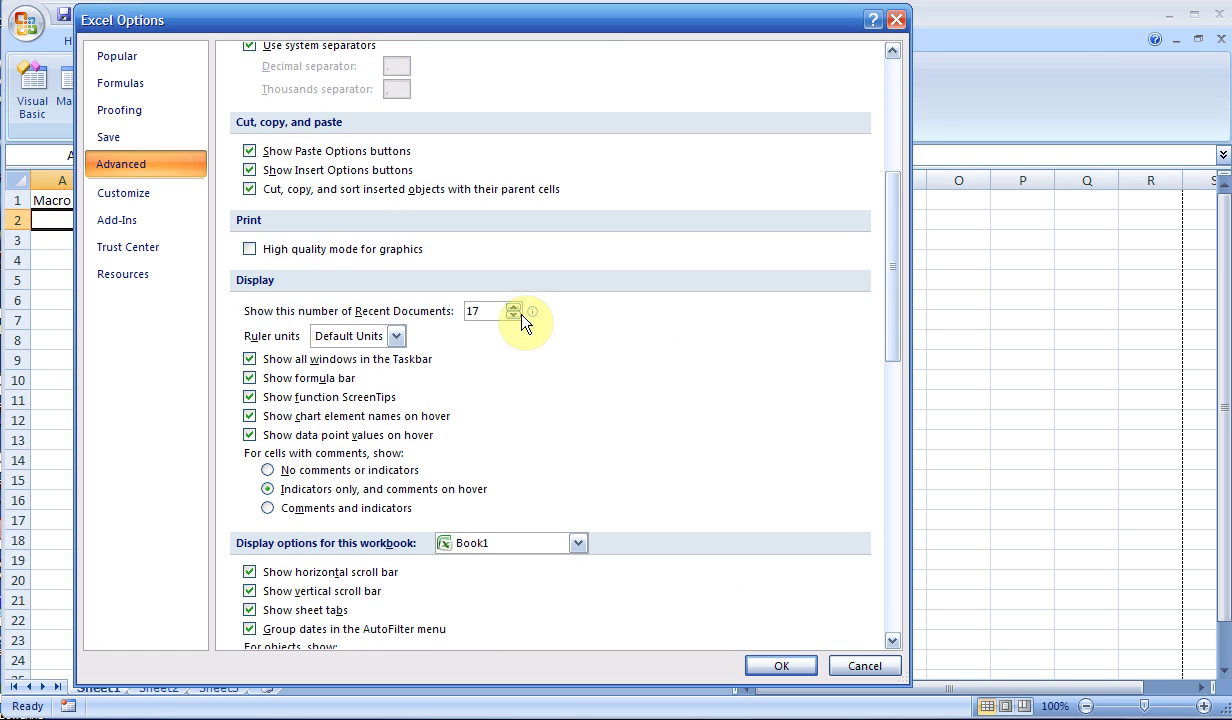
pyautogui.click(485, 312)
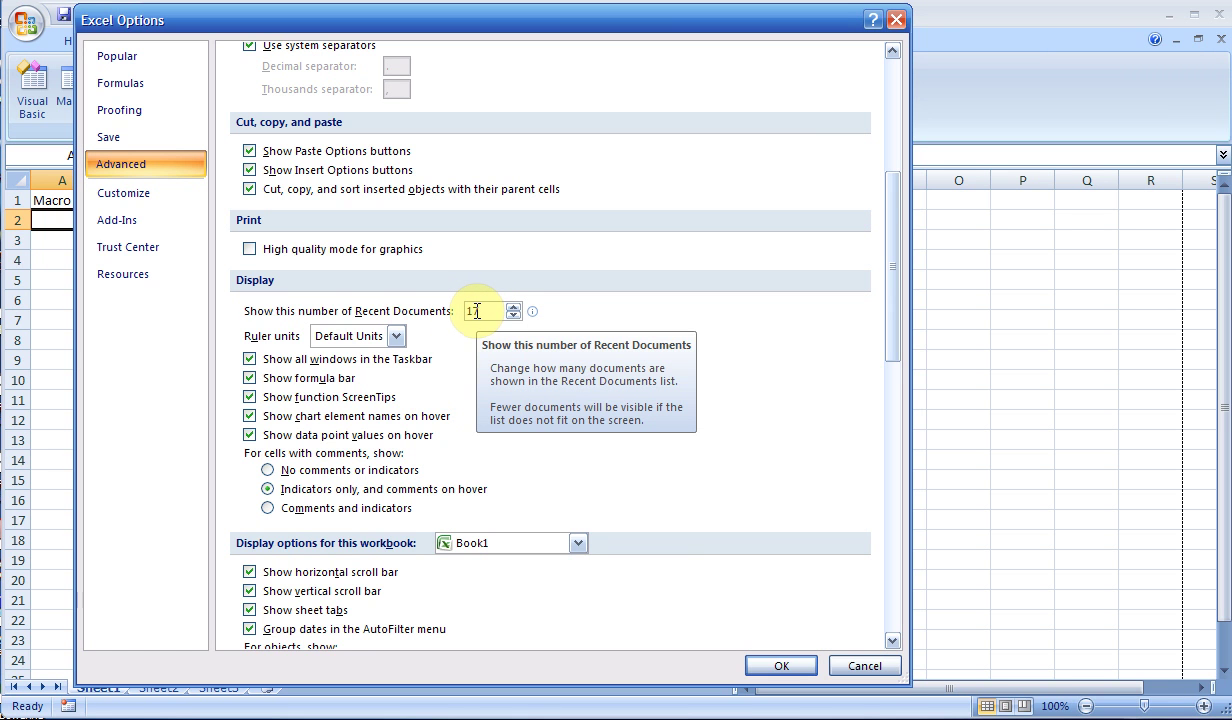
pyautogui.click(840, 662)
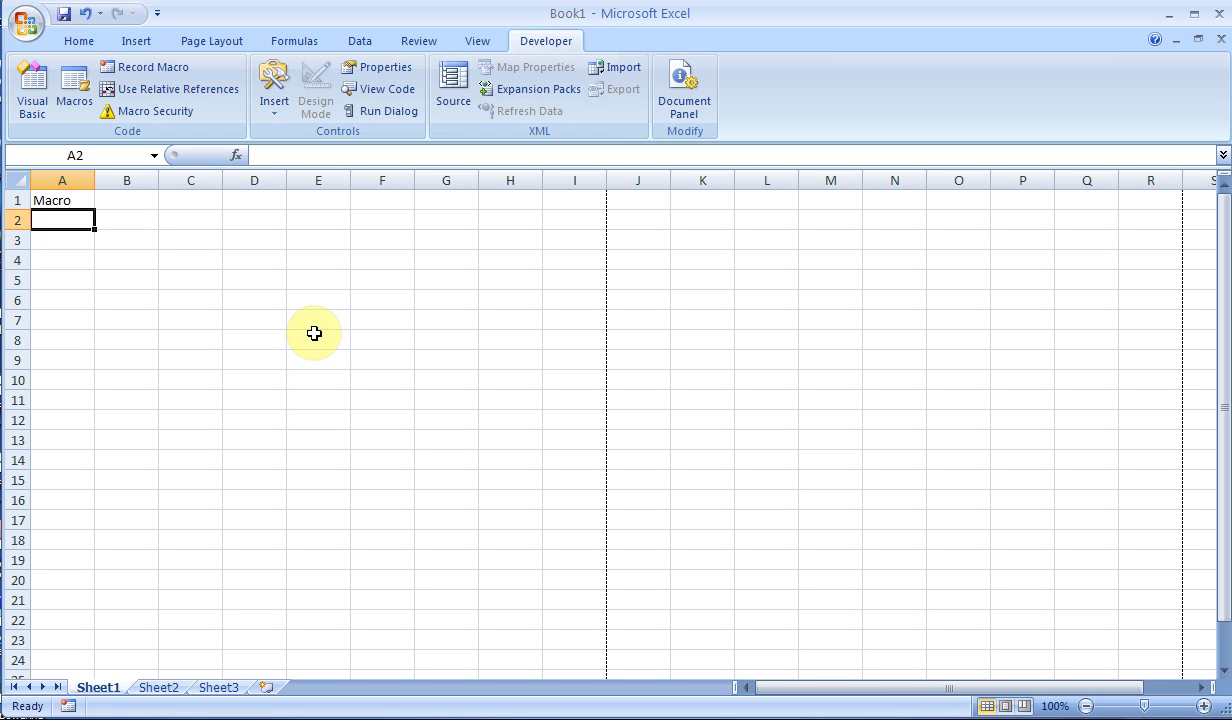
# - Select A1 and set up a new macro recording named Font, moving to its shortcut key box
pyautogui.click(84, 204)
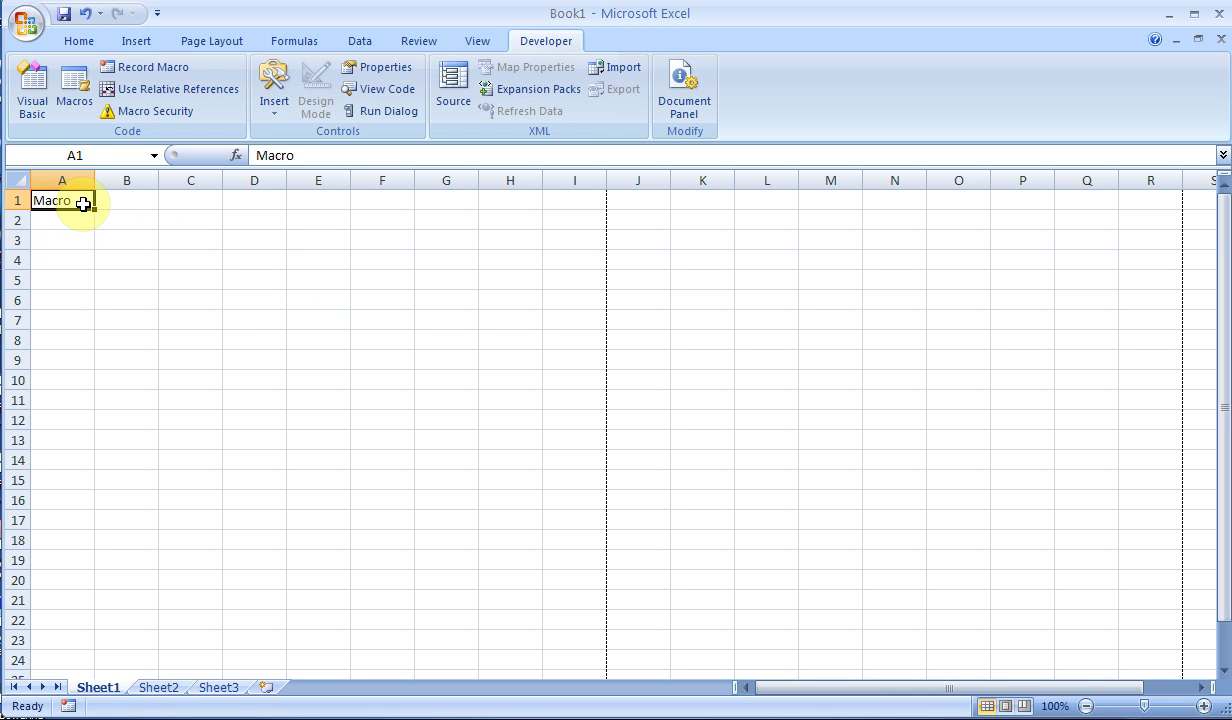
pyautogui.click(172, 73)
pyautogui.write('F')
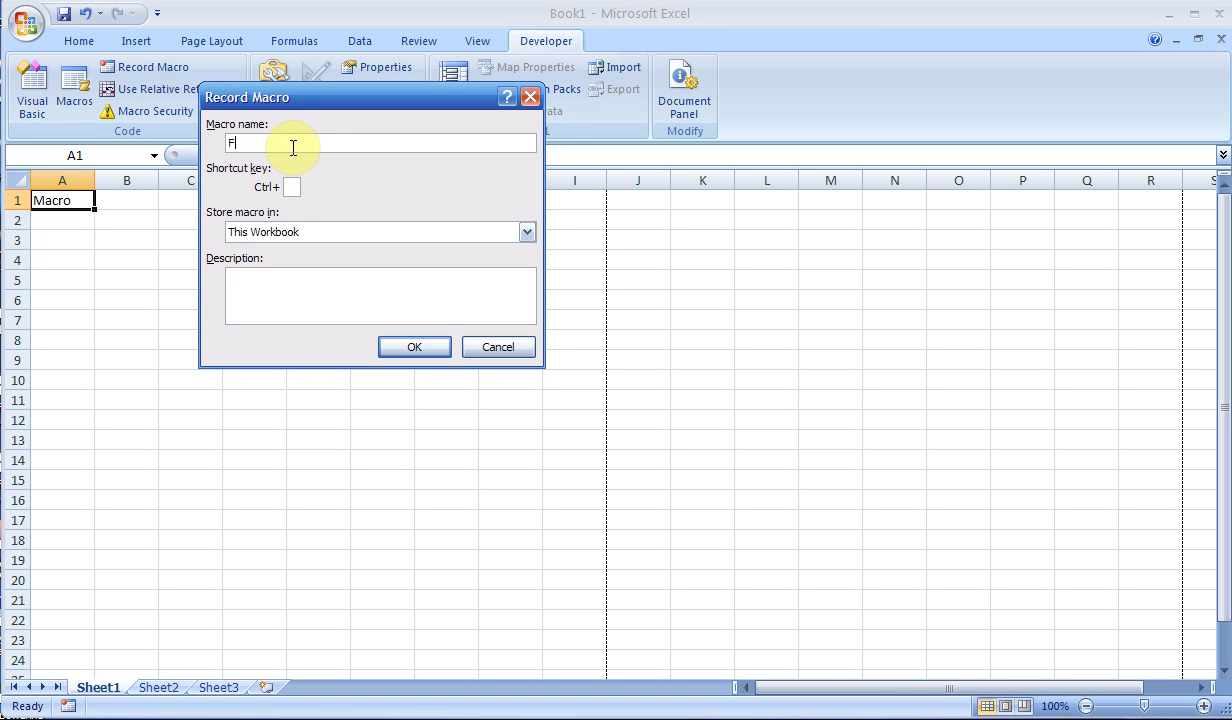
pyautogui.write('ont')
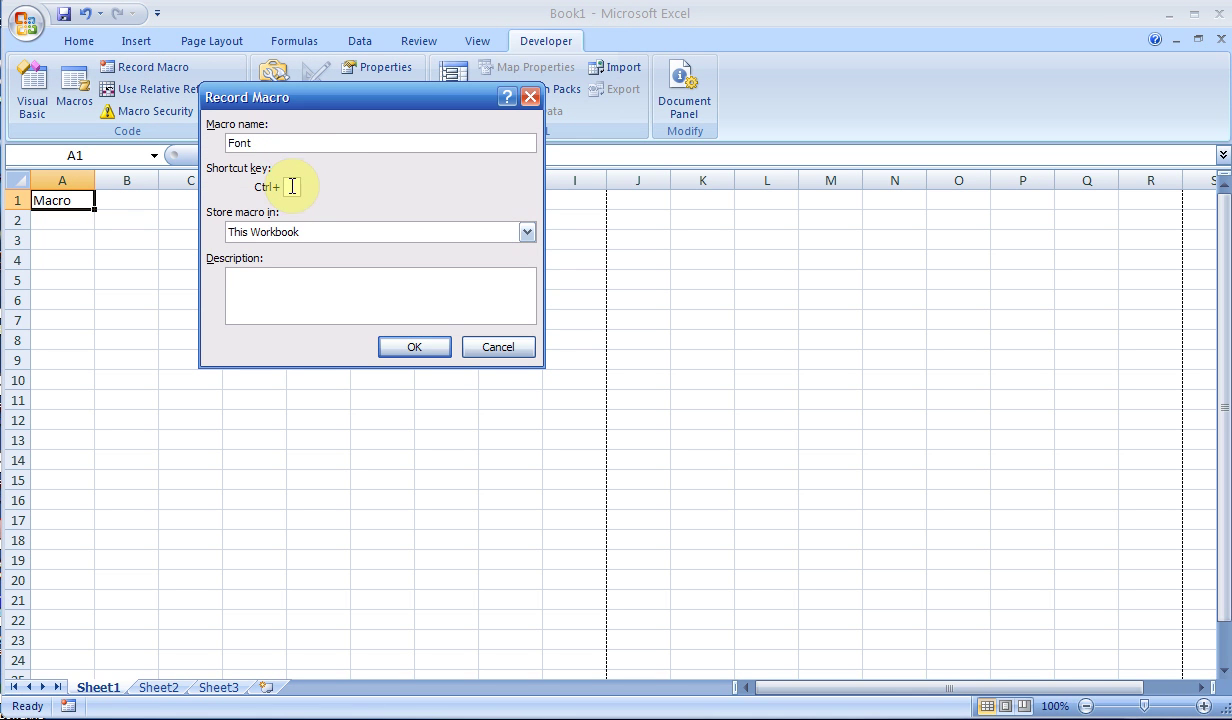
pyautogui.click(292, 186)
# - Start recording the Font macro, make A1 bold at size 20, and widen column A
pyautogui.click(414, 349)
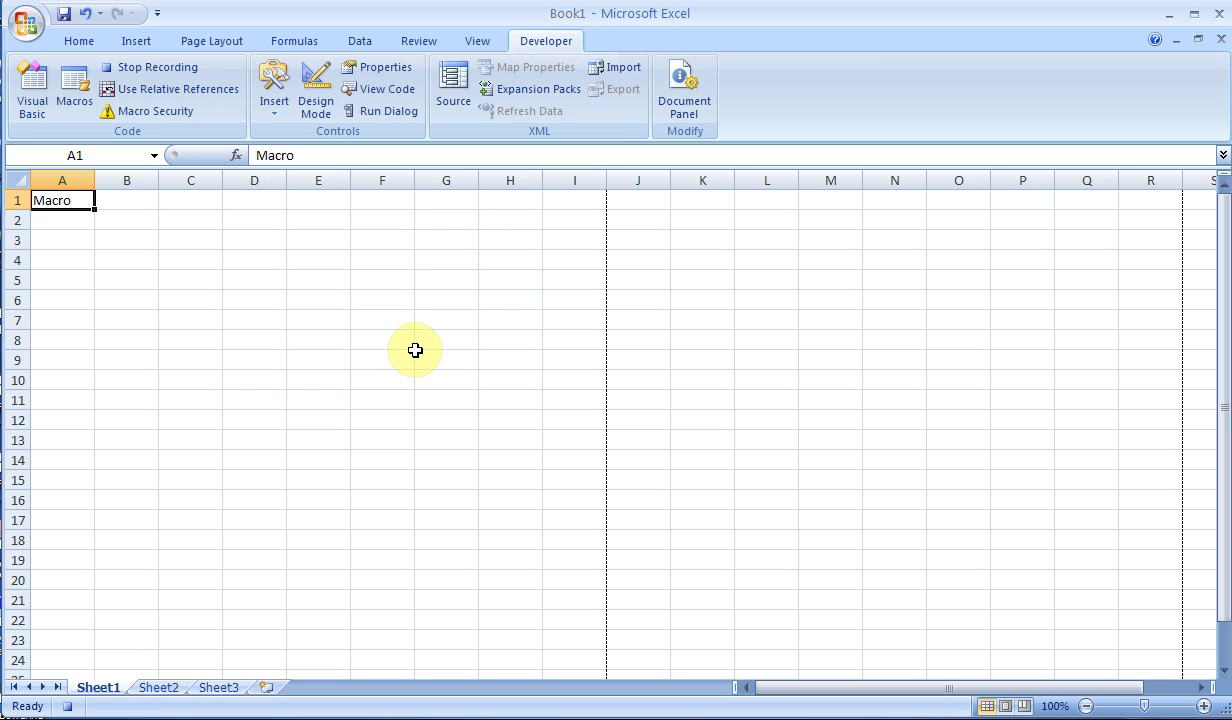
pyautogui.click(92, 44)
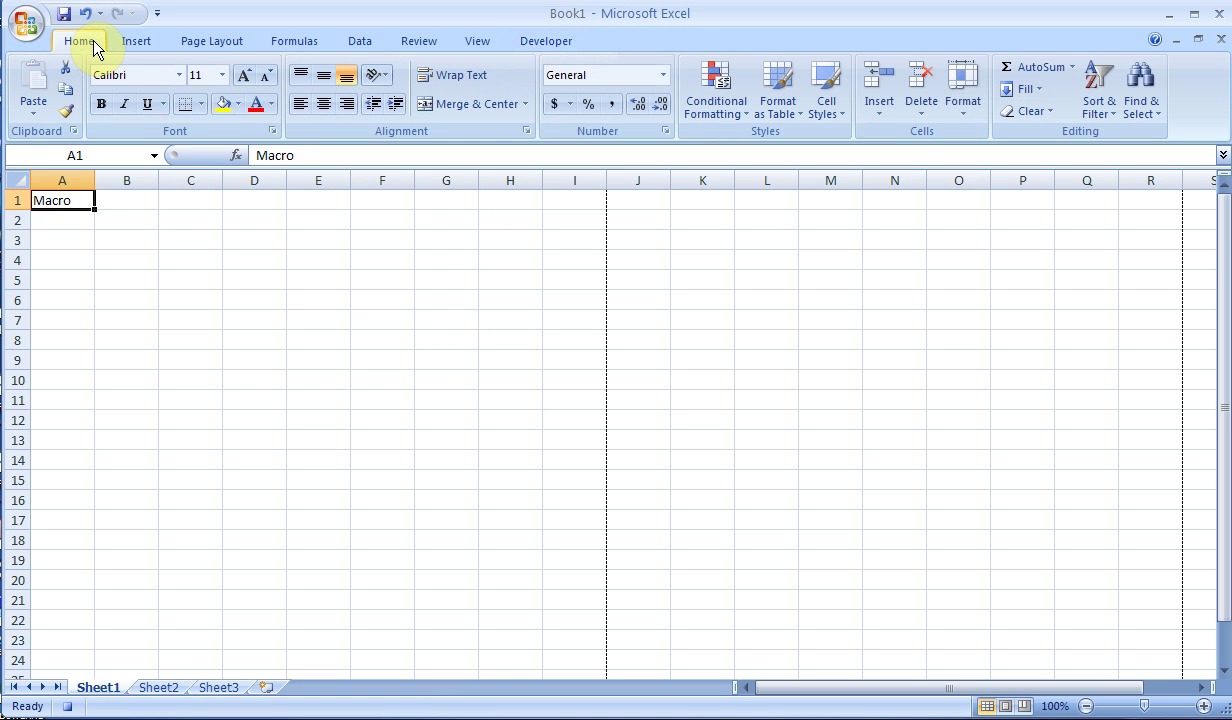
pyautogui.click(101, 101)
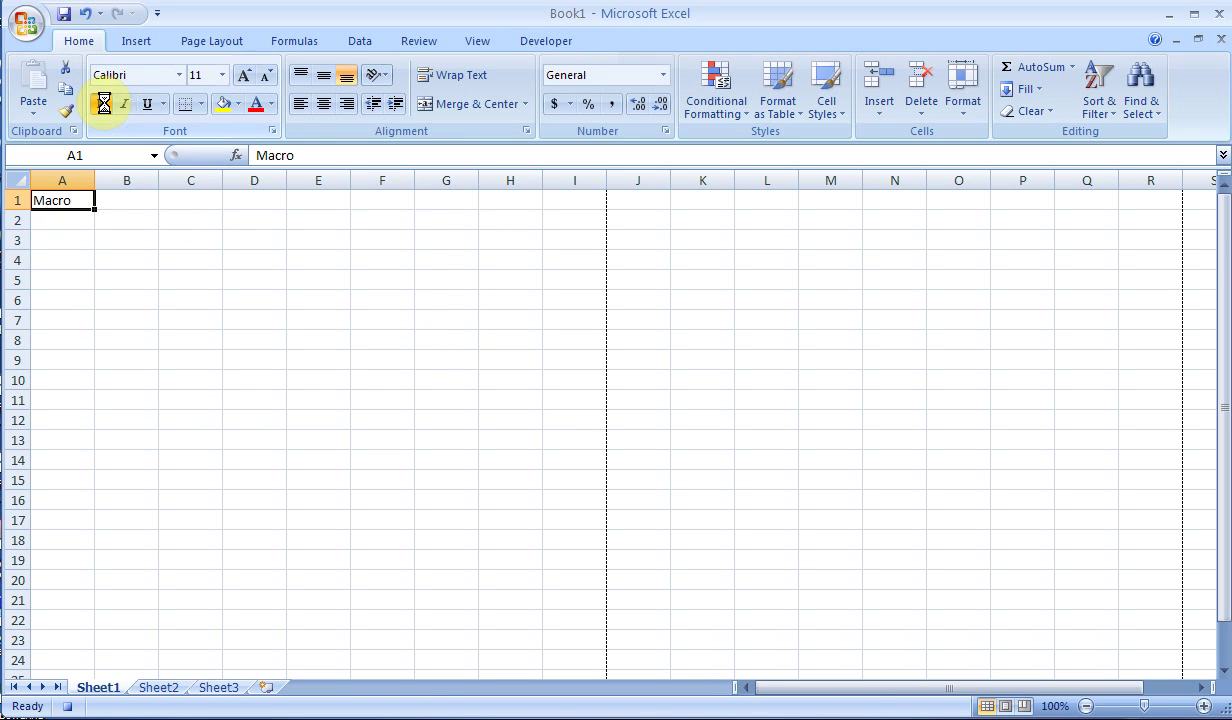
pyautogui.click(221, 76)
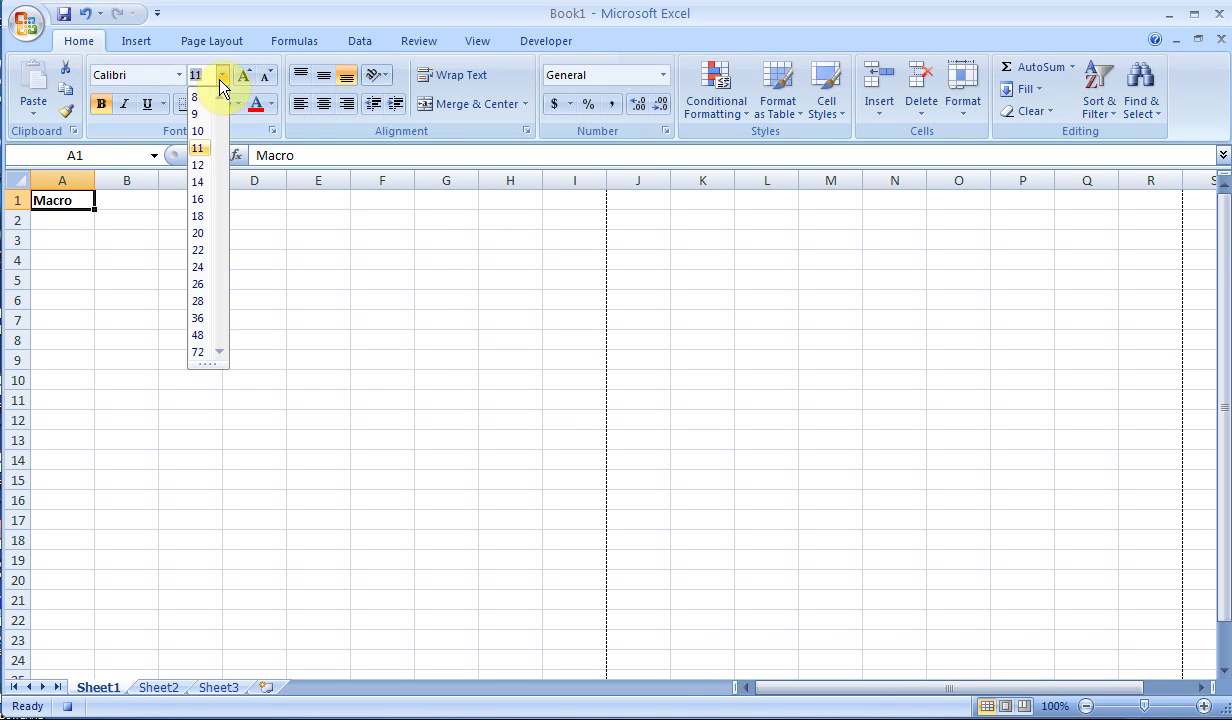
pyautogui.click(200, 233)
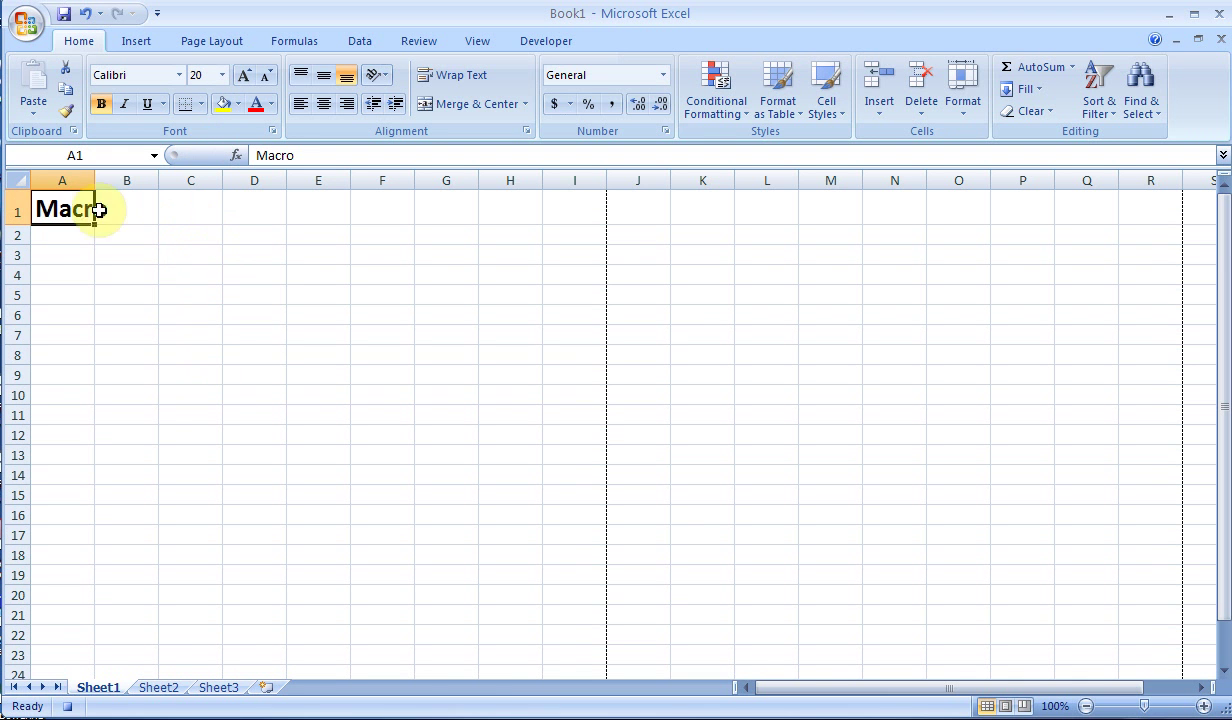
pyautogui.moveTo(94, 179); pyautogui.dragTo(121, 178)
# - Colour A1 red, underline and italicise it, then merge and centre it across A1:E1
pyautogui.click(271, 104)
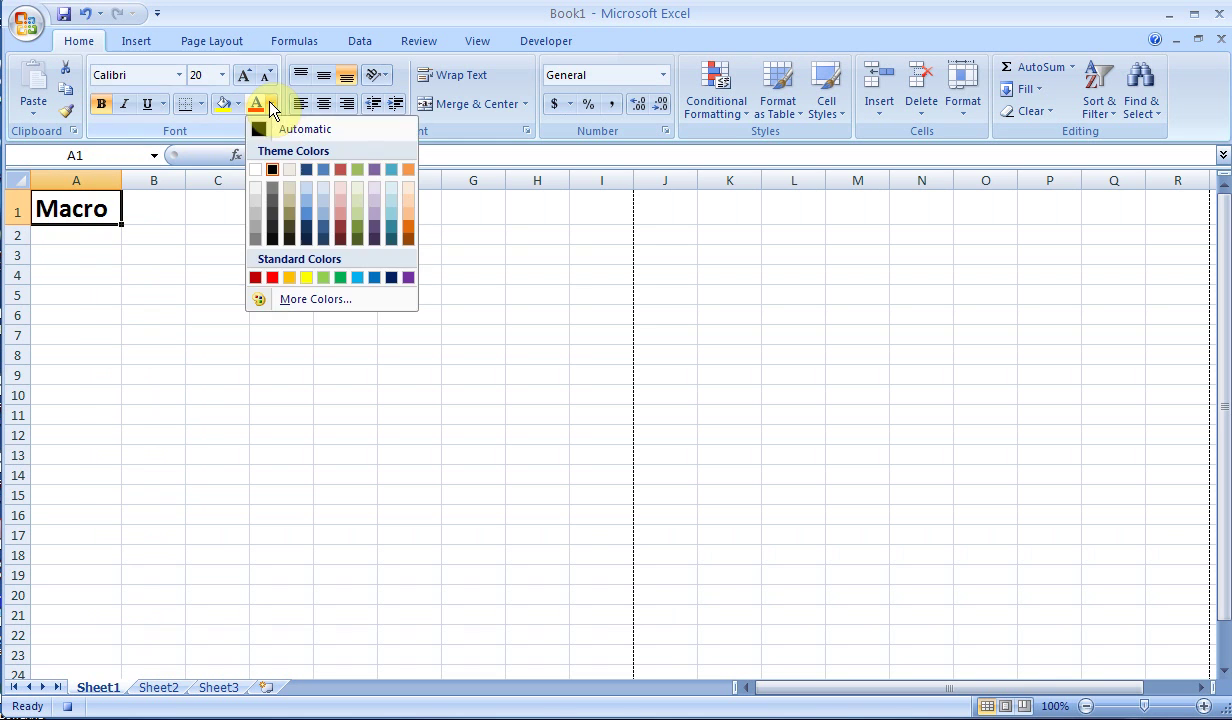
pyautogui.click(271, 277)
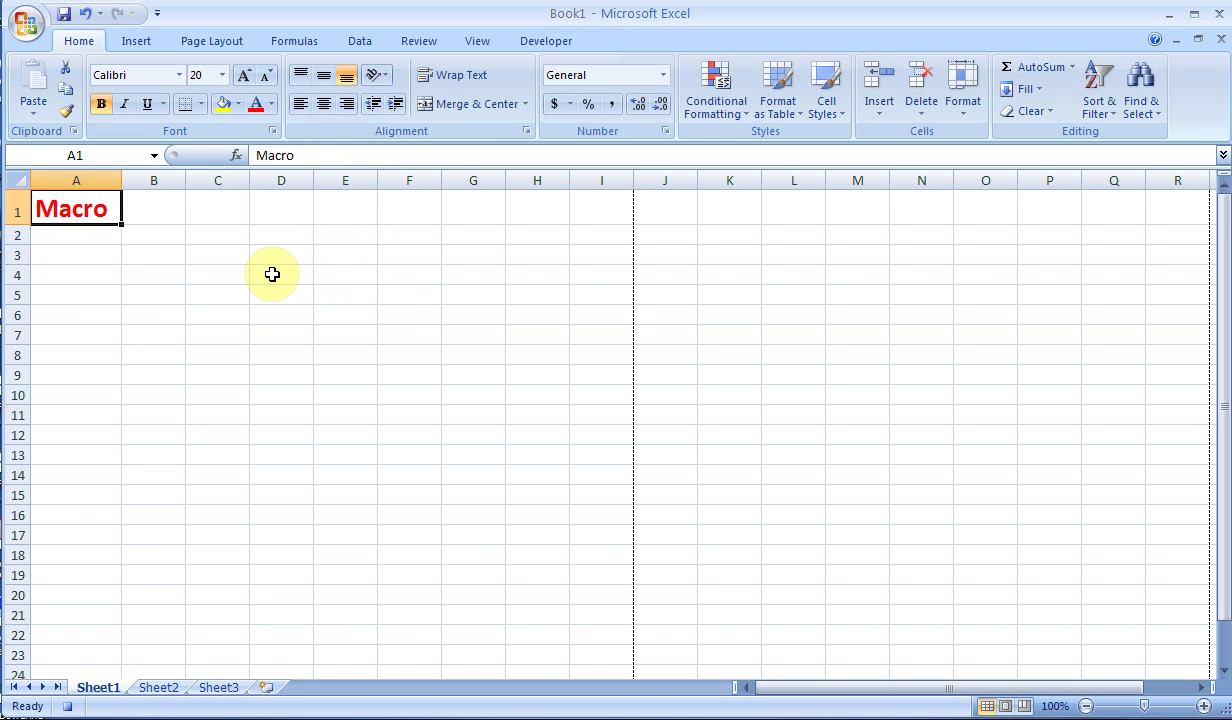
pyautogui.click(147, 104)
pyautogui.click(125, 104)
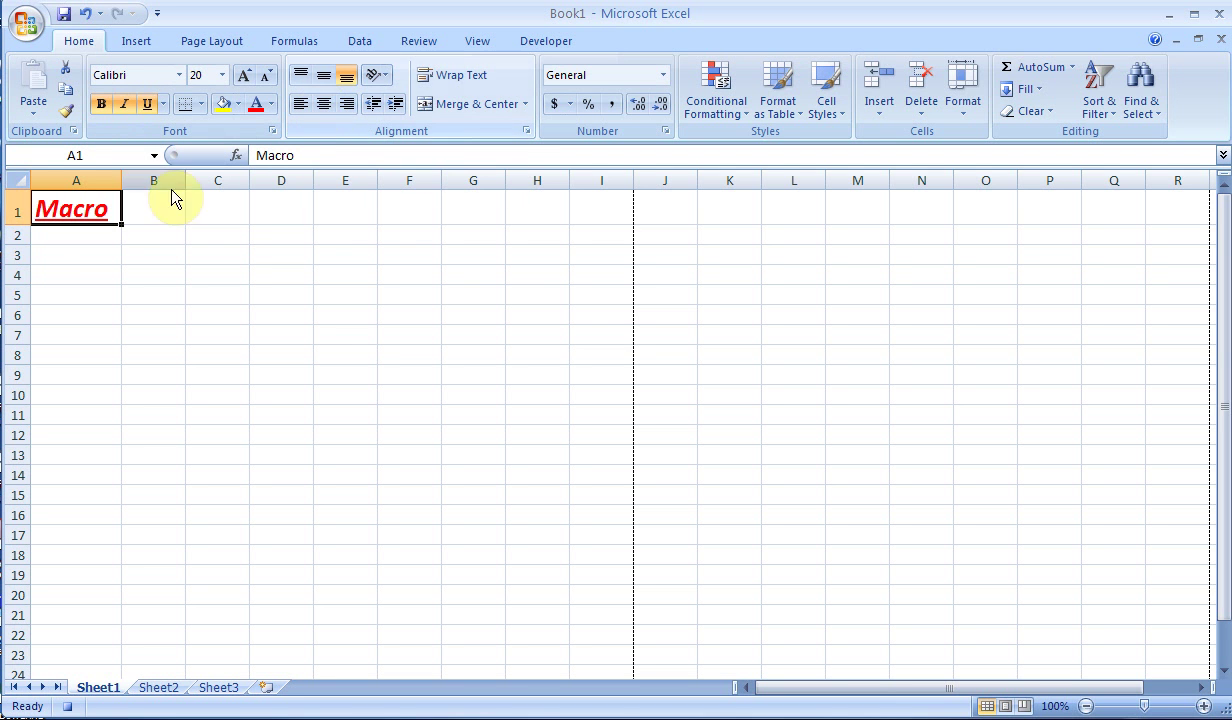
pyautogui.moveTo(91, 209); pyautogui.dragTo(324, 218)
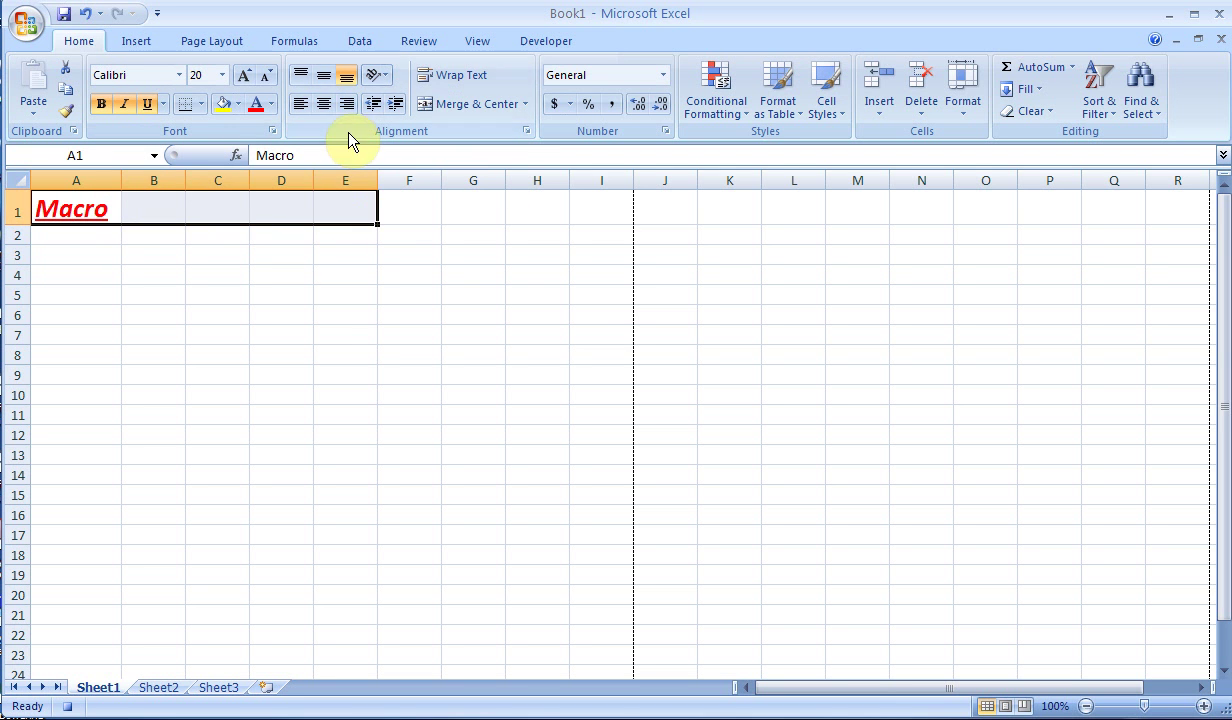
pyautogui.click(426, 101)
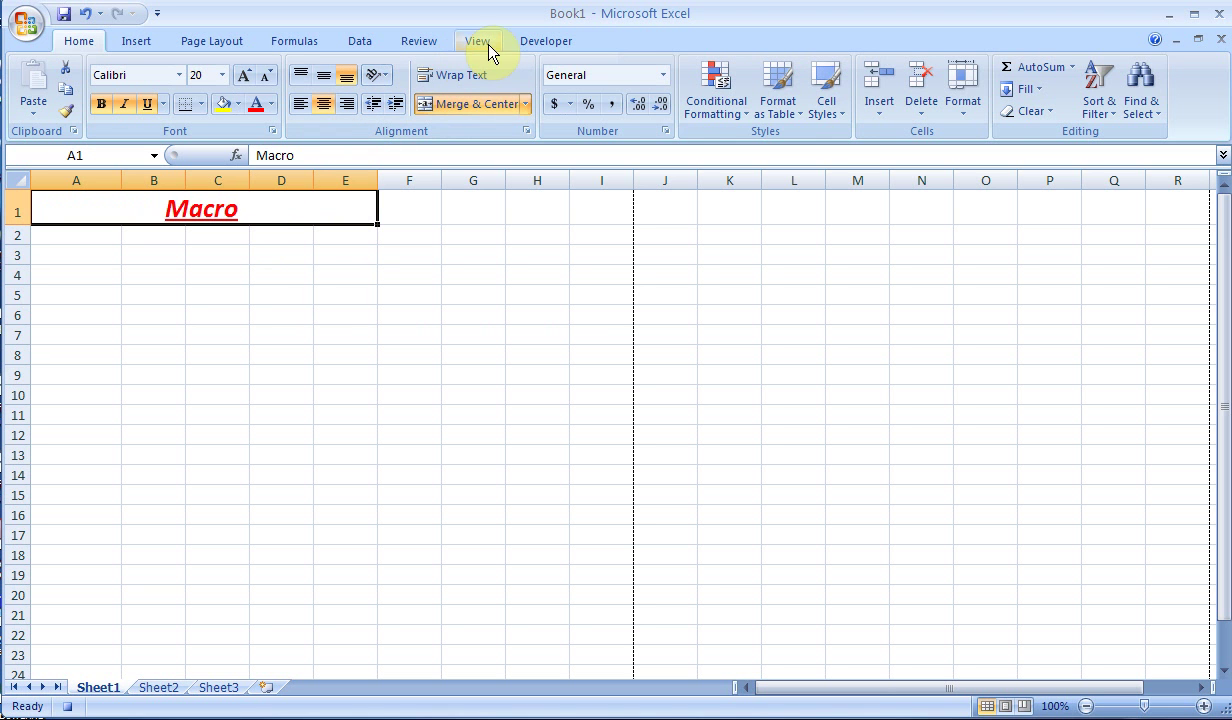
pyautogui.click(538, 44)
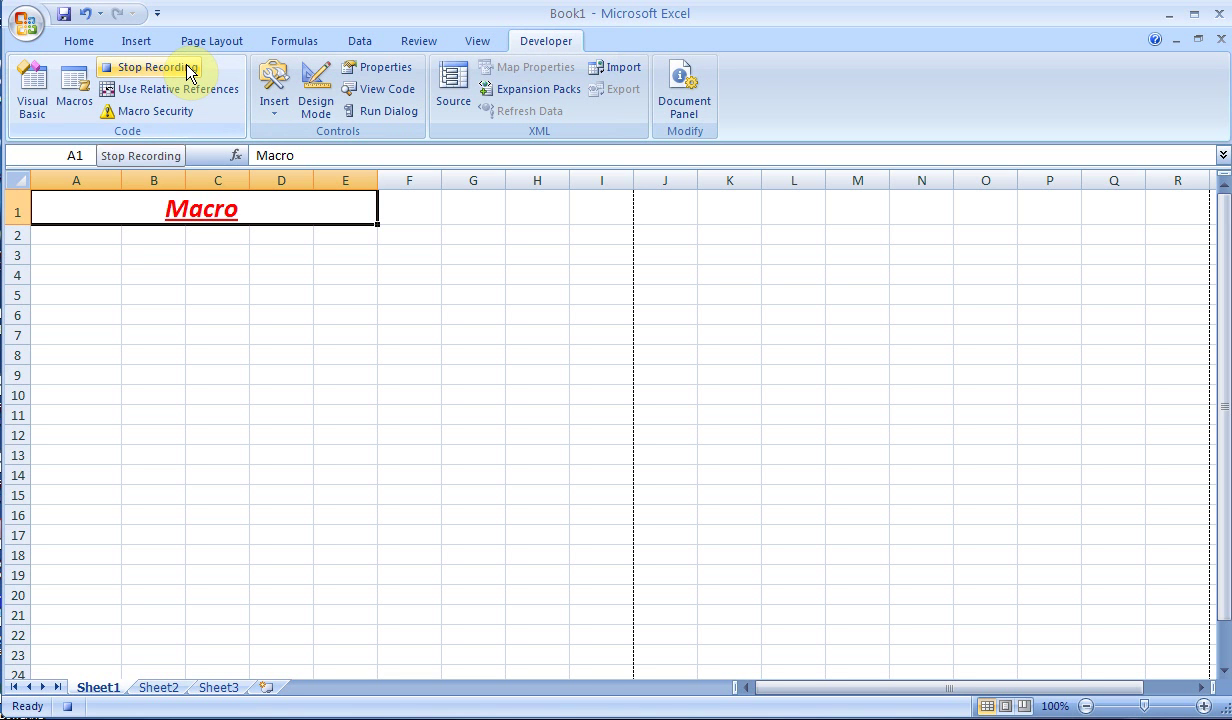
# - Stop recording the Font macro and look over the View tab's Macros menu
pyautogui.click(150, 67)
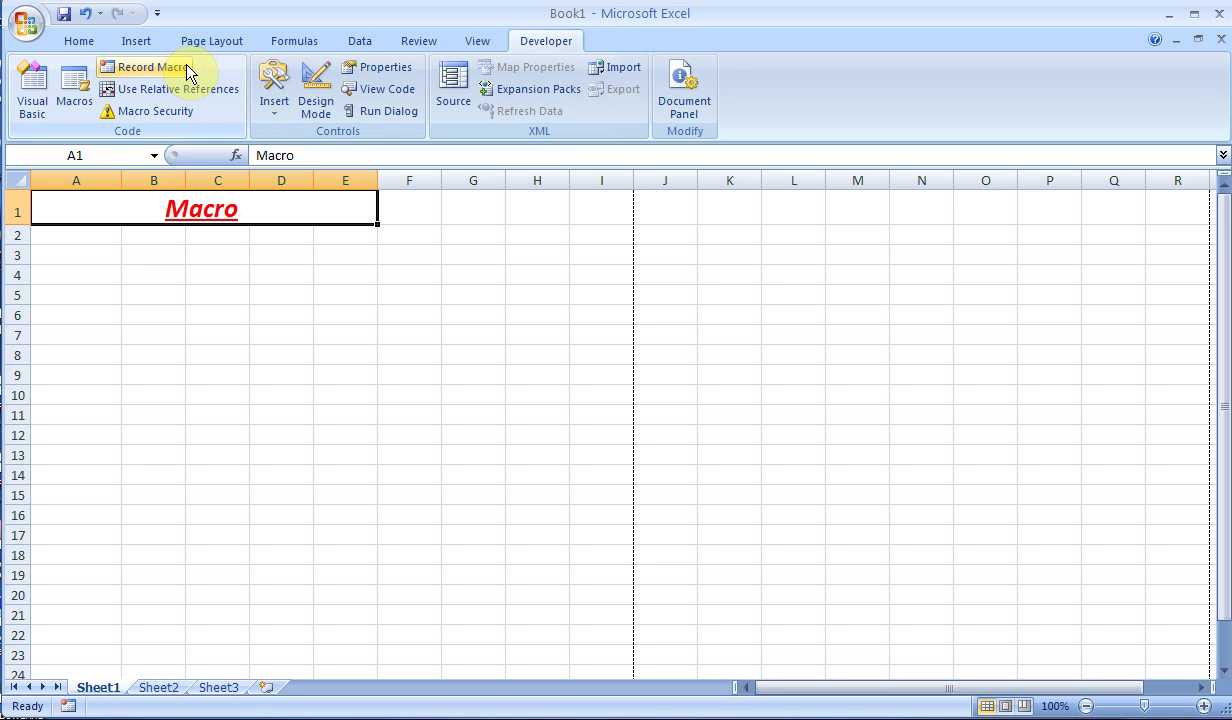
pyautogui.click(463, 40)
pyautogui.click(1116, 113)
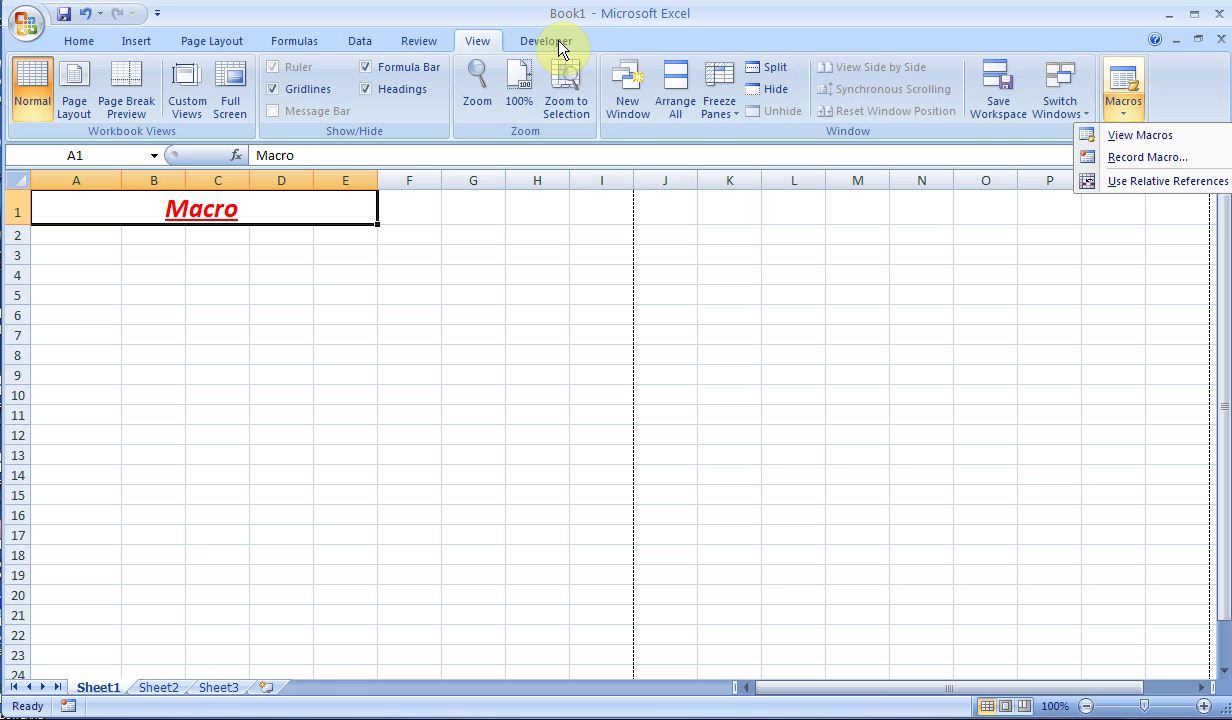
pyautogui.click(170, 690)
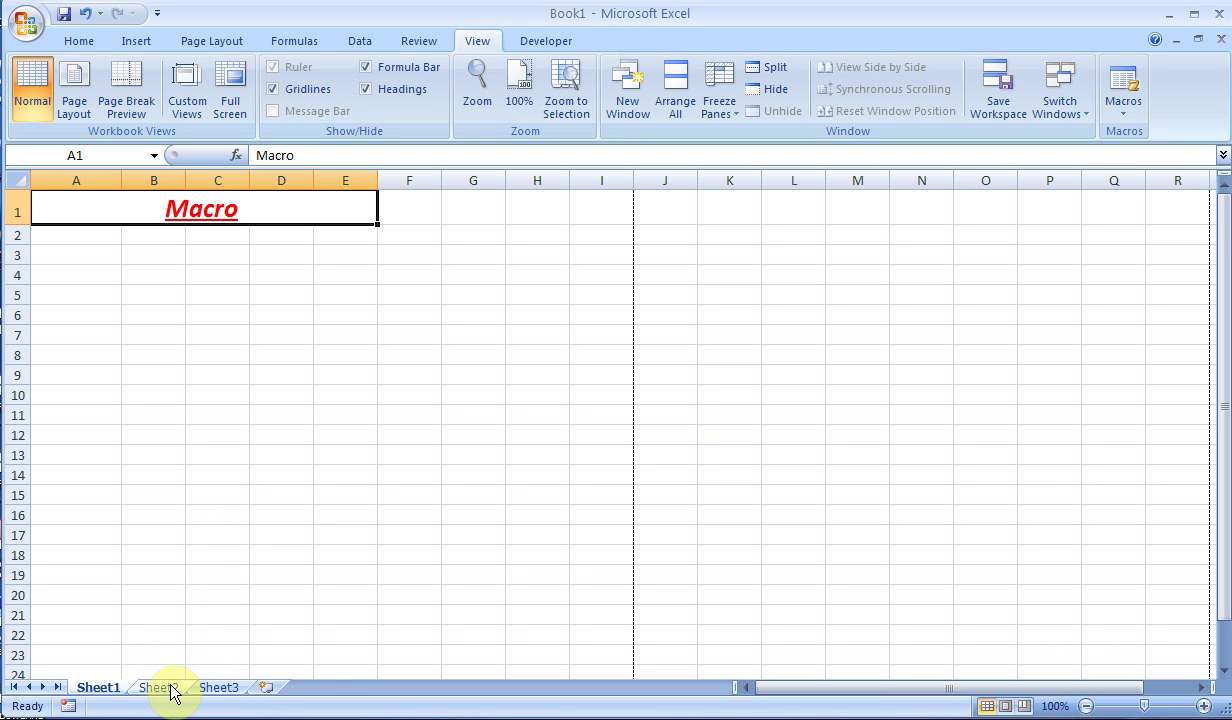
# - On Sheet2, select the Data Validation heading in A1 and open the Macro dialog
pyautogui.click(157, 688)
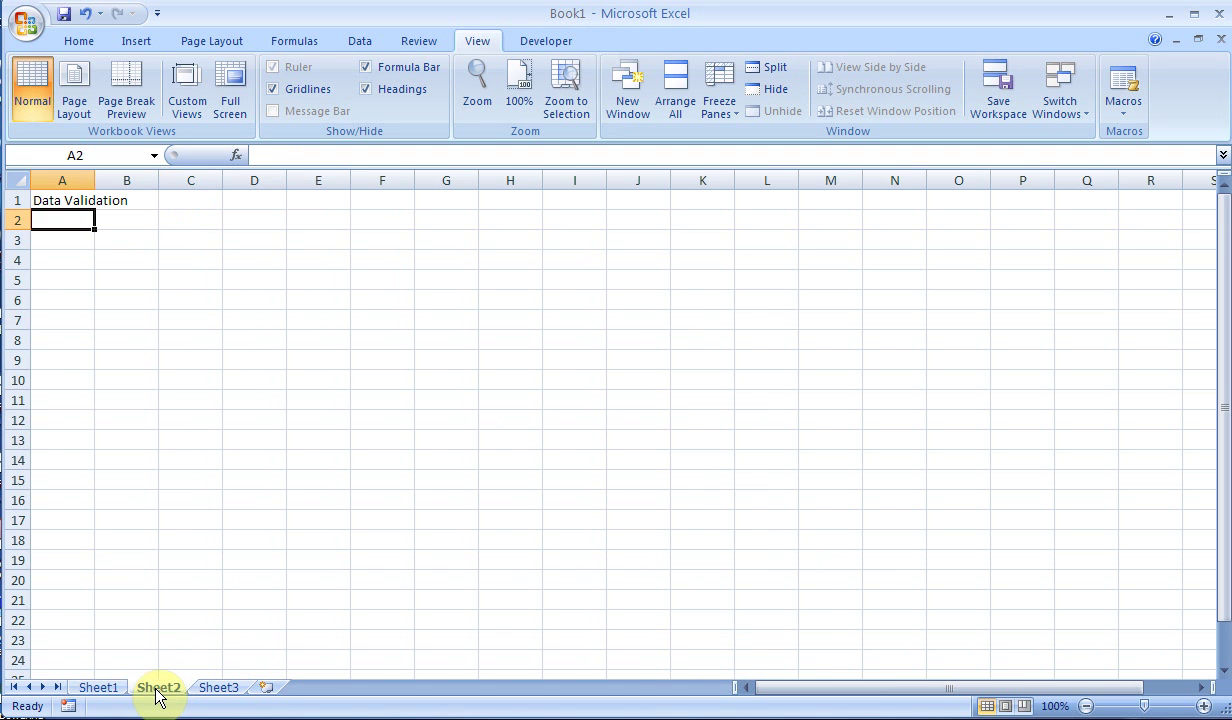
pyautogui.click(66, 201)
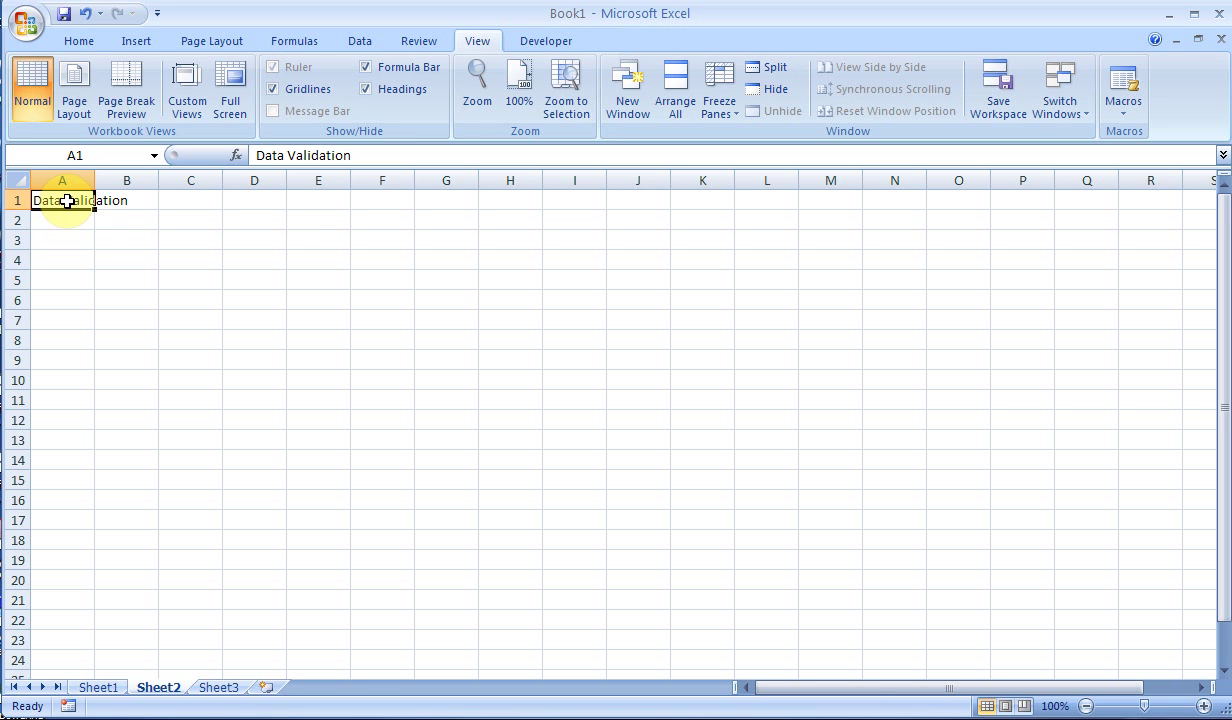
pyautogui.click(1118, 118)
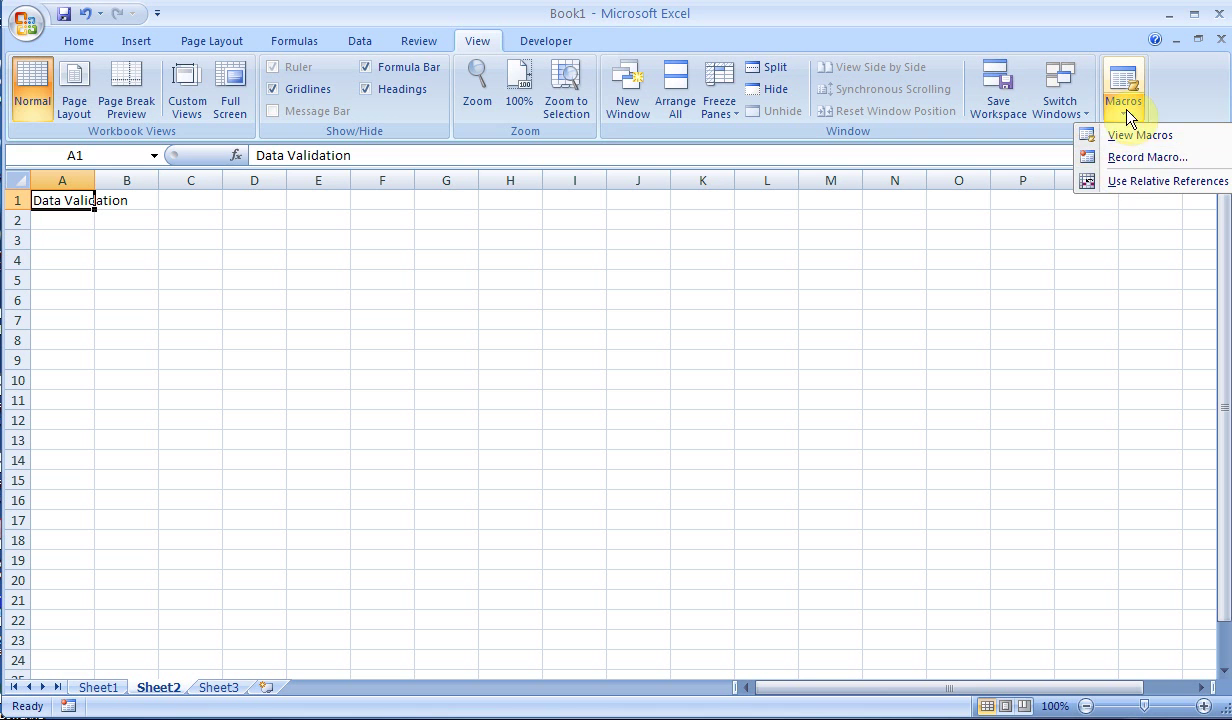
pyautogui.click(1135, 135)
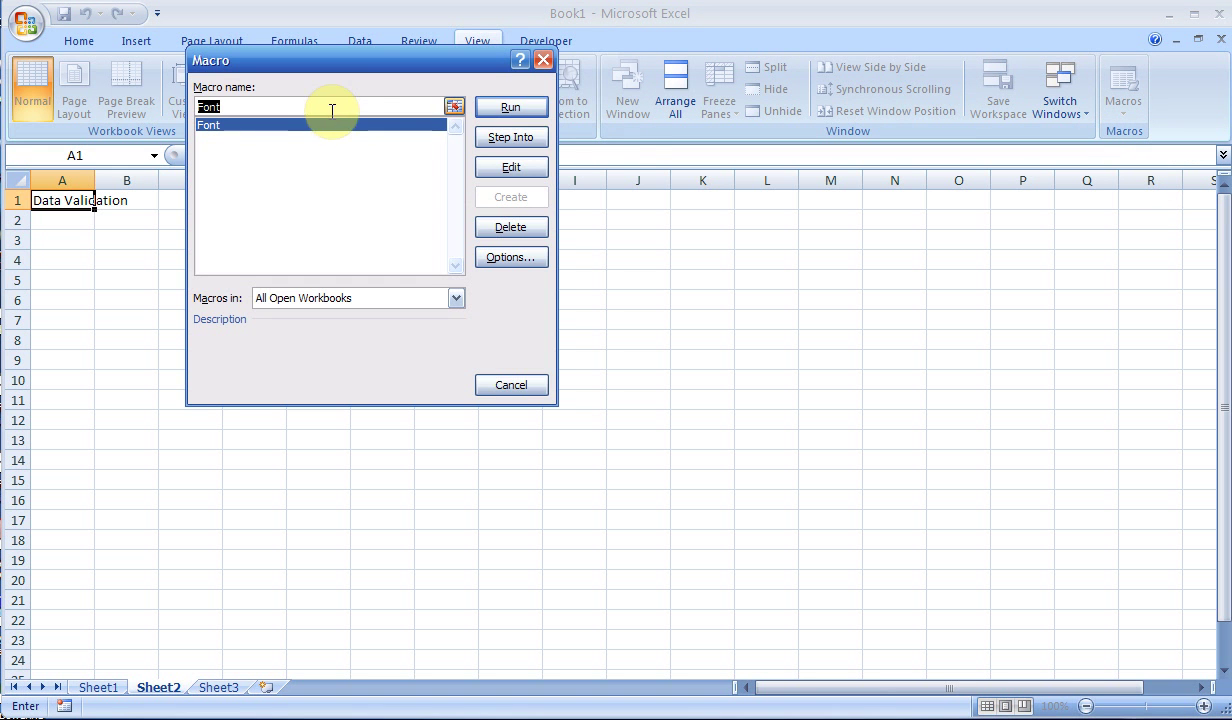
pyautogui.click(541, 60)
pyautogui.click(540, 43)
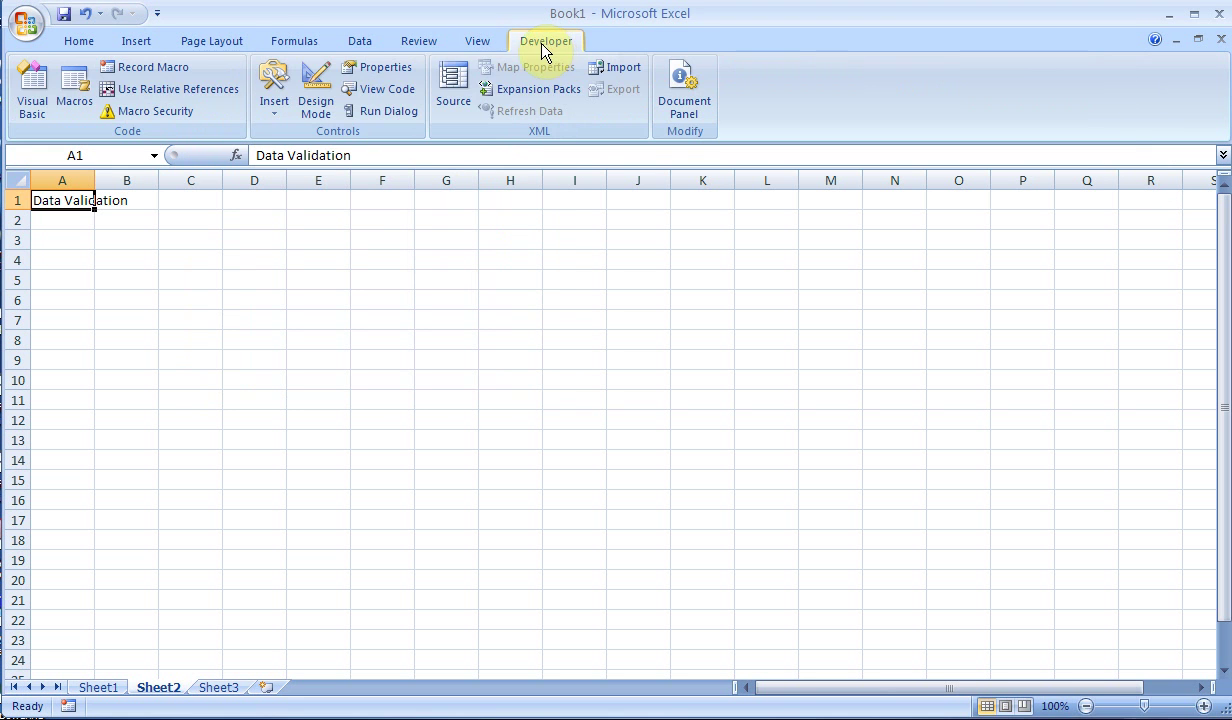
pyautogui.click(80, 75)
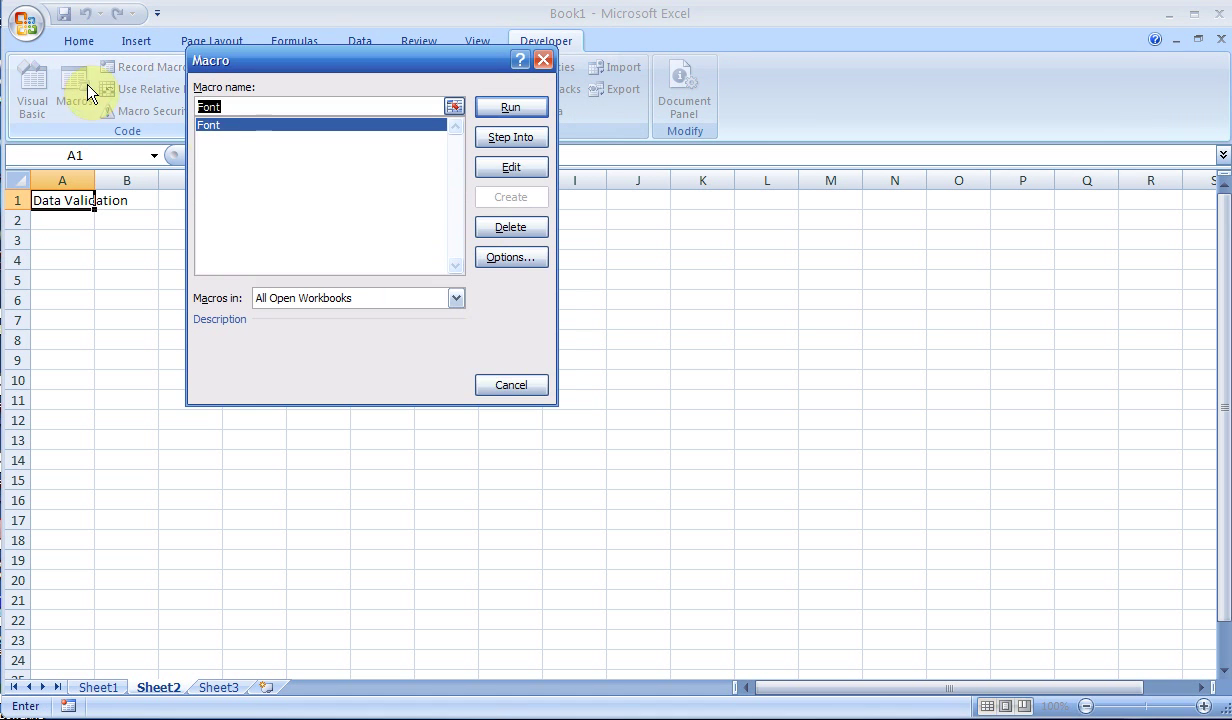
# - Run the Font macro on Sheet2's Data Validation heading in A1
pyautogui.click(496, 110)
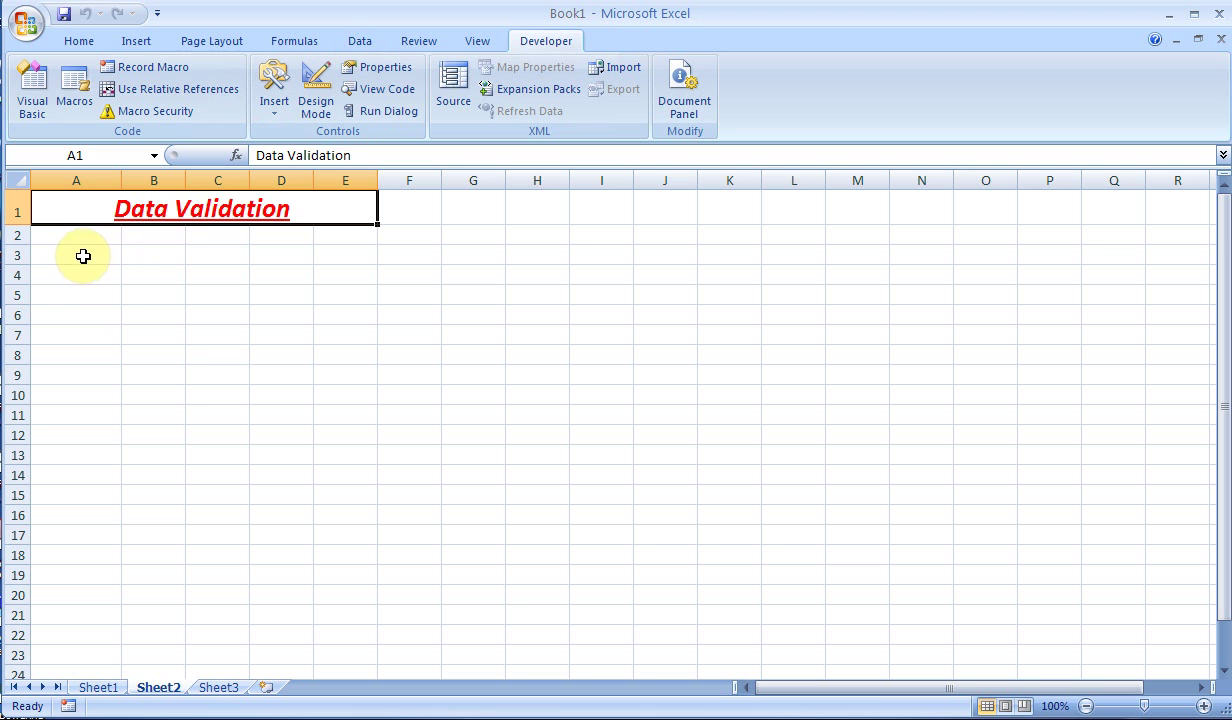
# - Restrict A2:F14 to whole numbers less than 1000 with Data Validation
pyautogui.moveTo(79, 240); pyautogui.dragTo(411, 476)
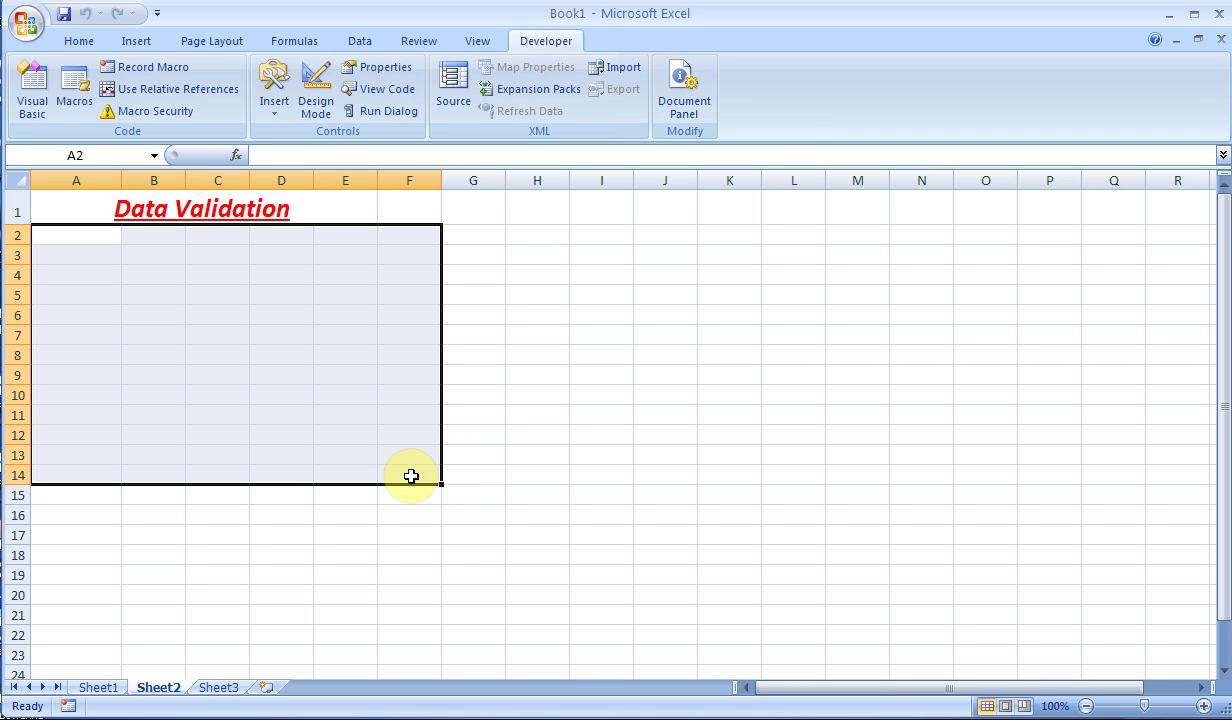
pyautogui.click(360, 44)
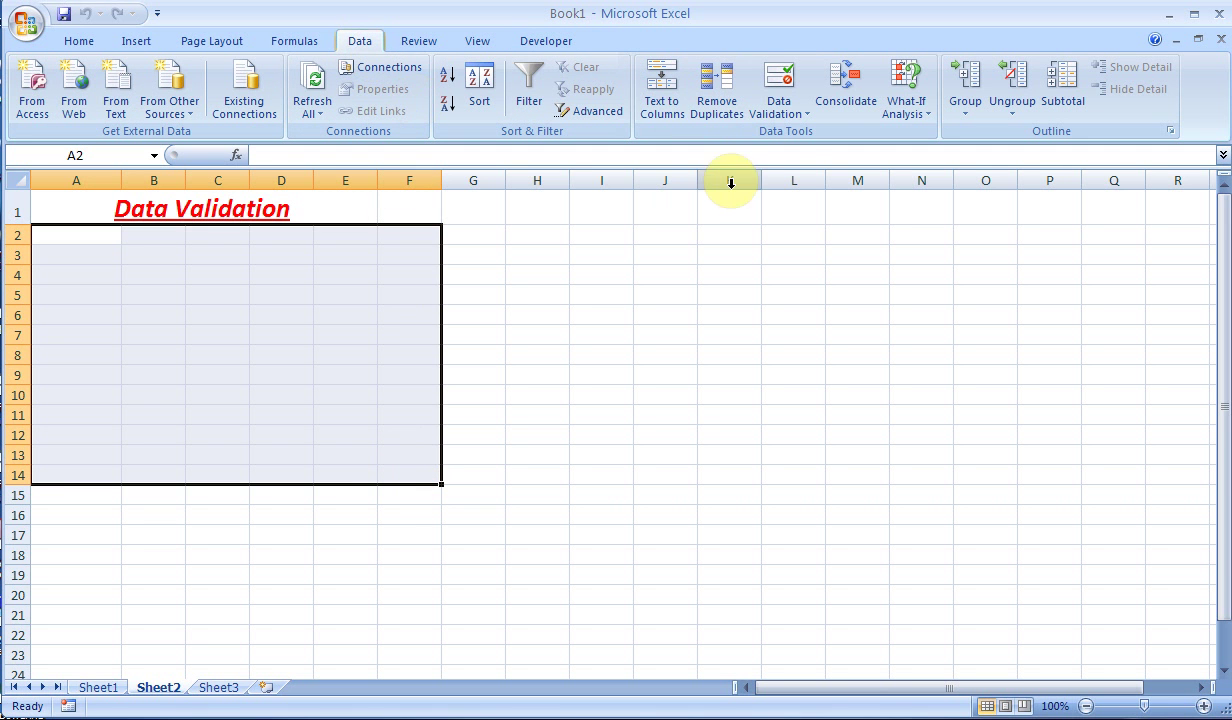
pyautogui.click(803, 116)
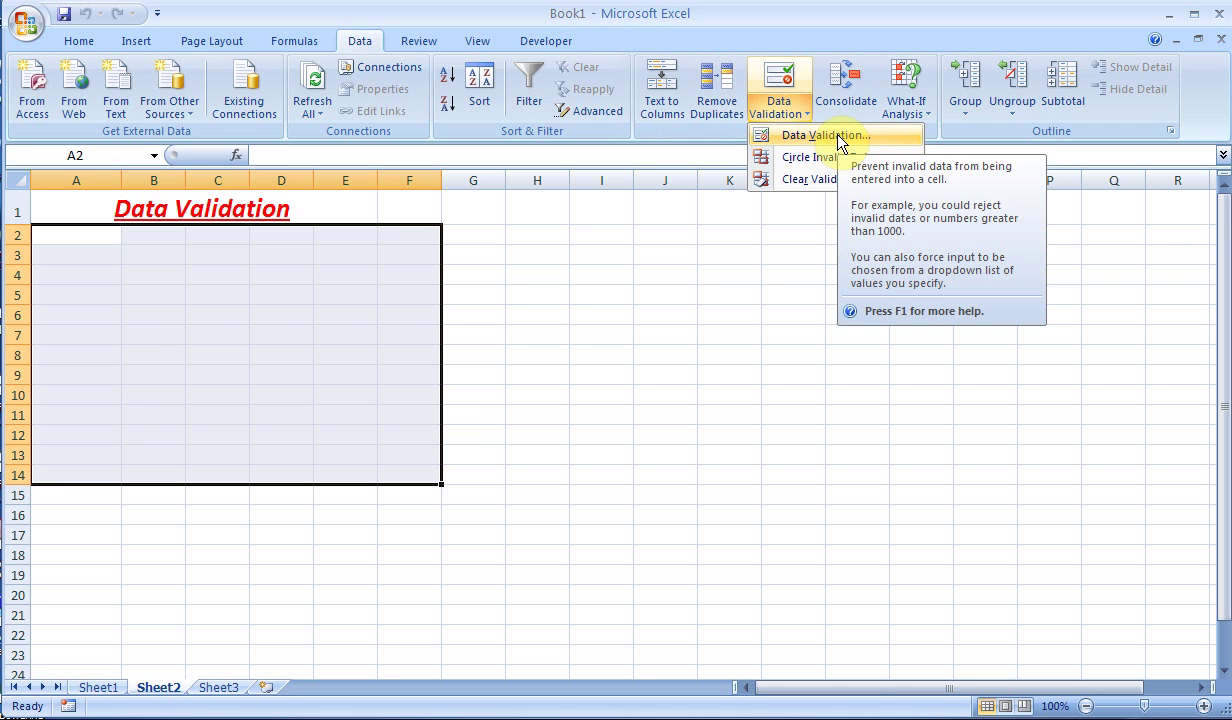
pyautogui.click(838, 139)
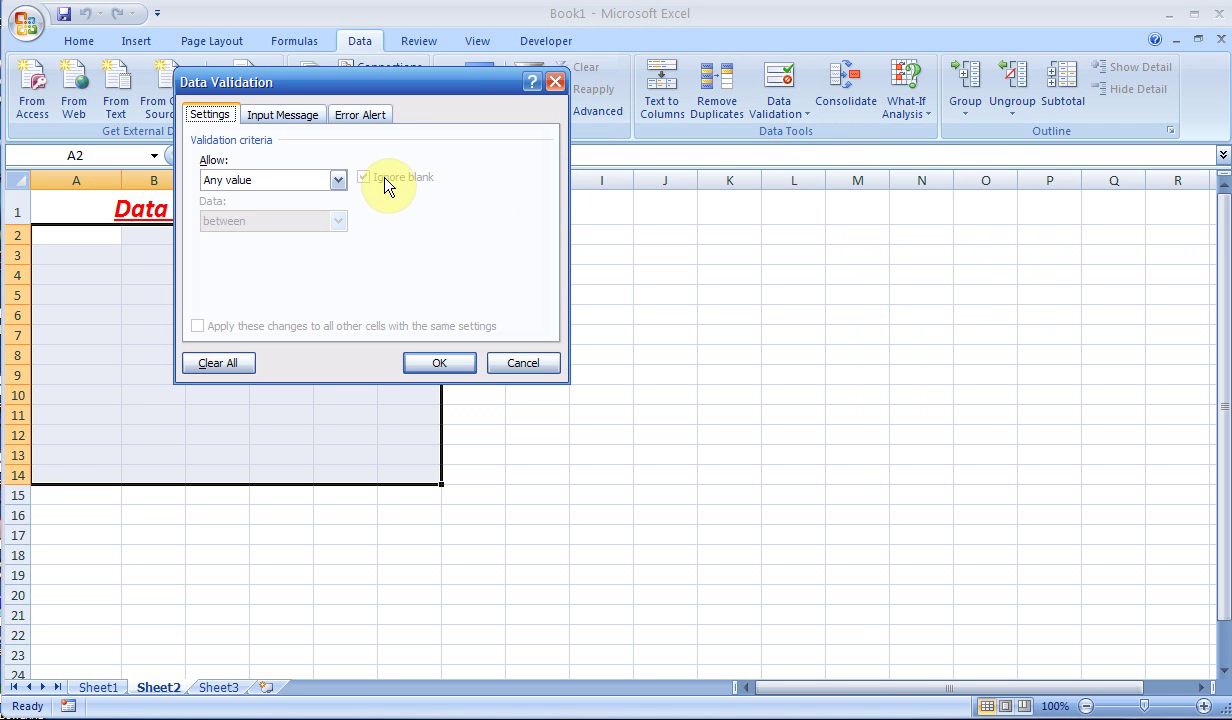
pyautogui.click(339, 180)
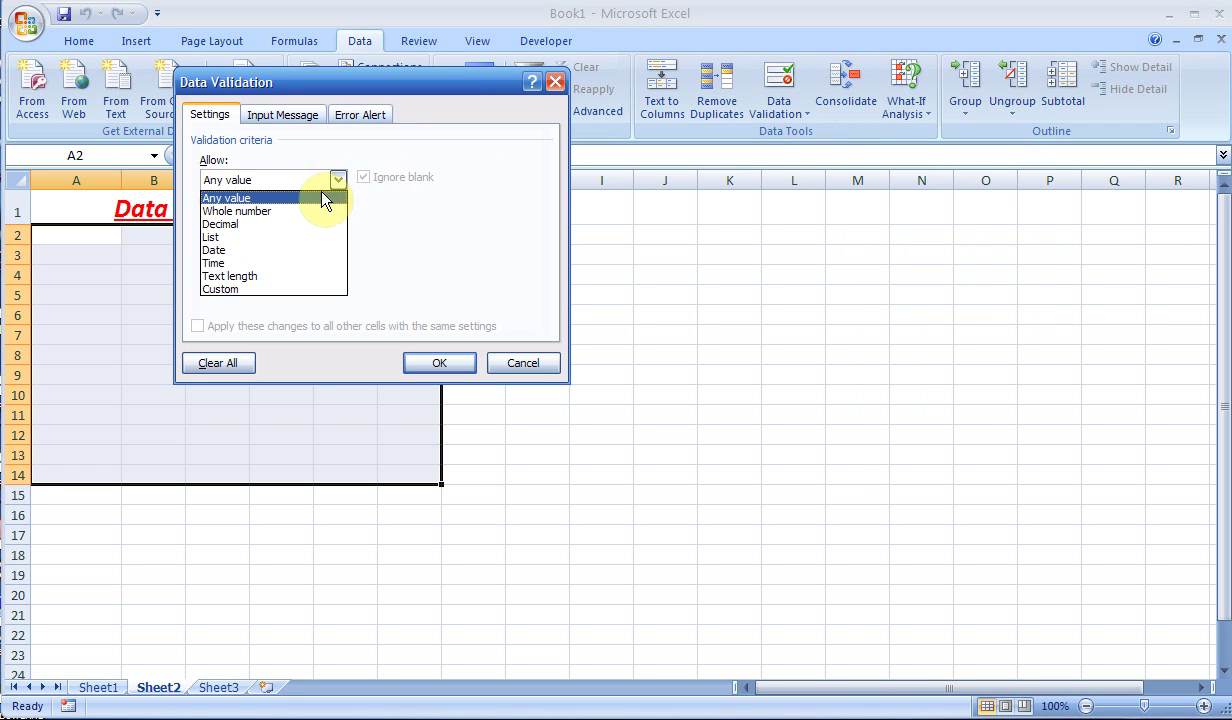
pyautogui.click(288, 210)
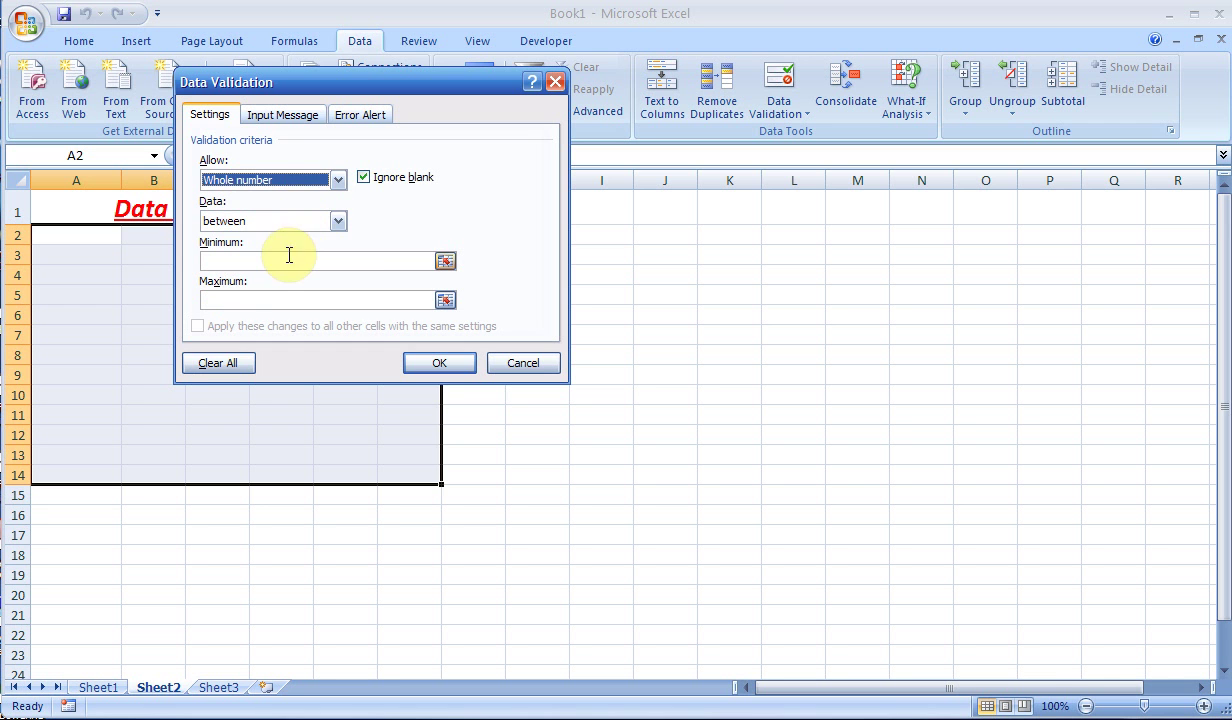
pyautogui.click(338, 222)
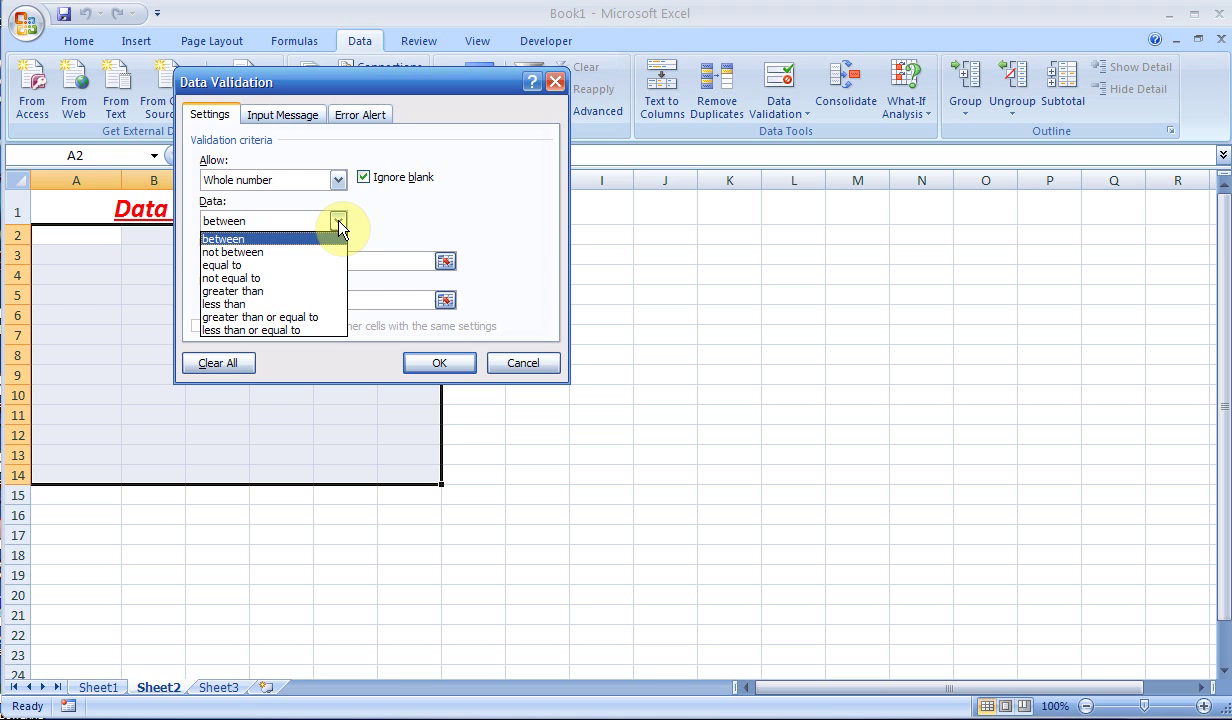
pyautogui.click(265, 303)
pyautogui.click(275, 261)
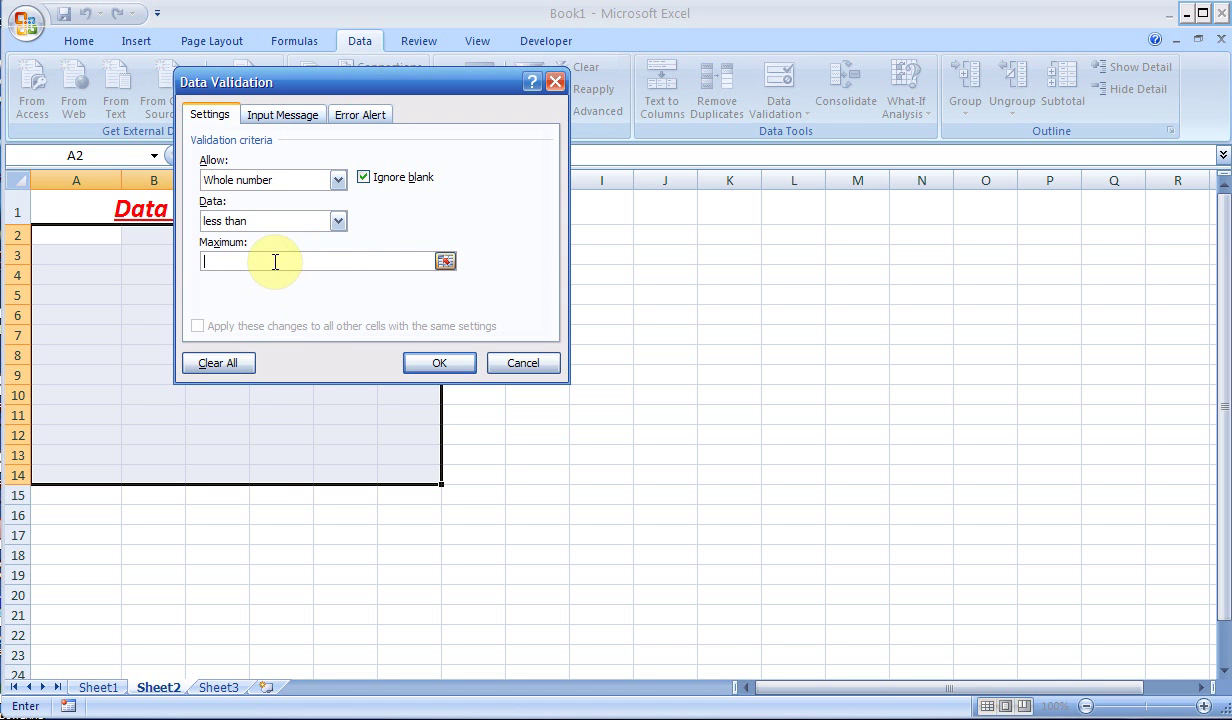
pyautogui.write('1000')
# - Give the rule an error alert titled 'Number' with message 'Enter less than 1000'
pyautogui.click(305, 118)
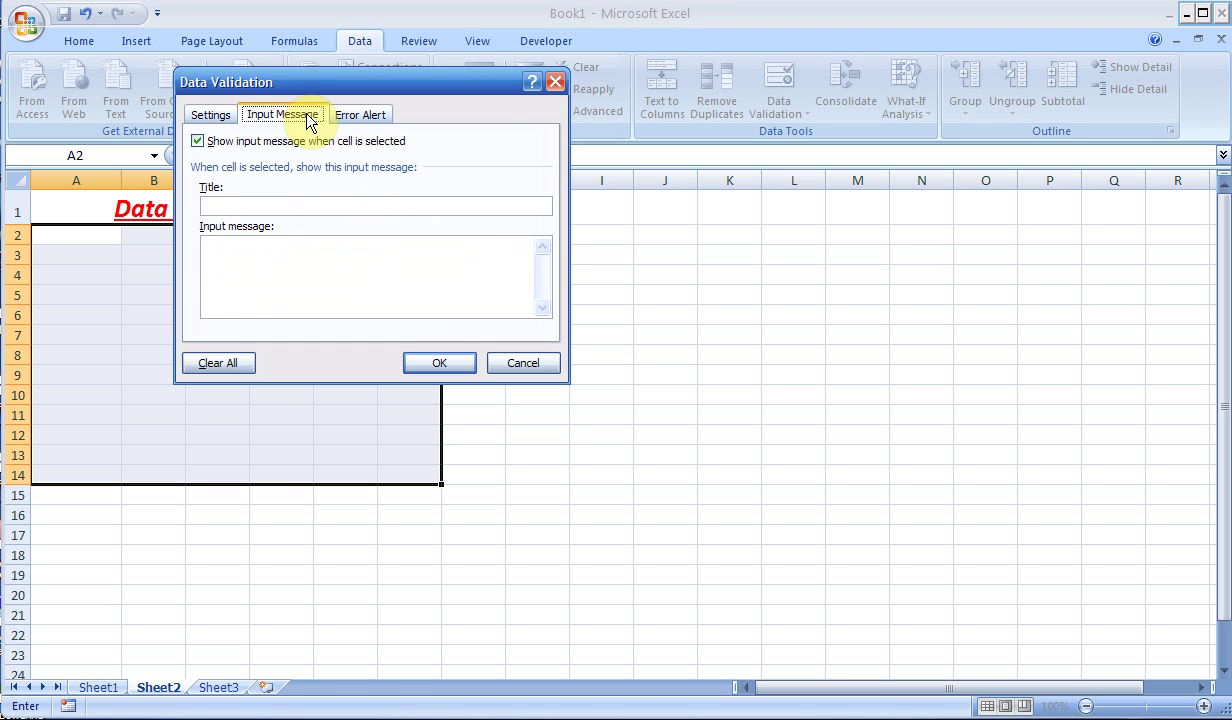
pyautogui.click(366, 118)
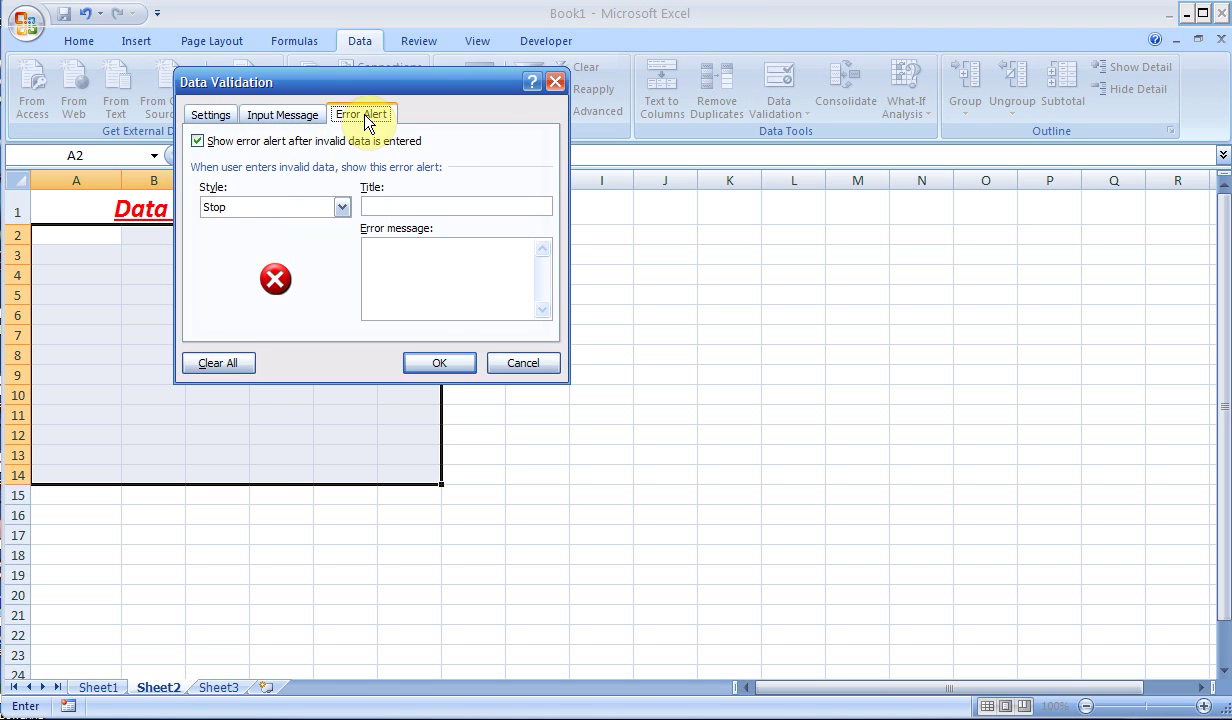
pyautogui.click(415, 205)
pyautogui.write('Number')
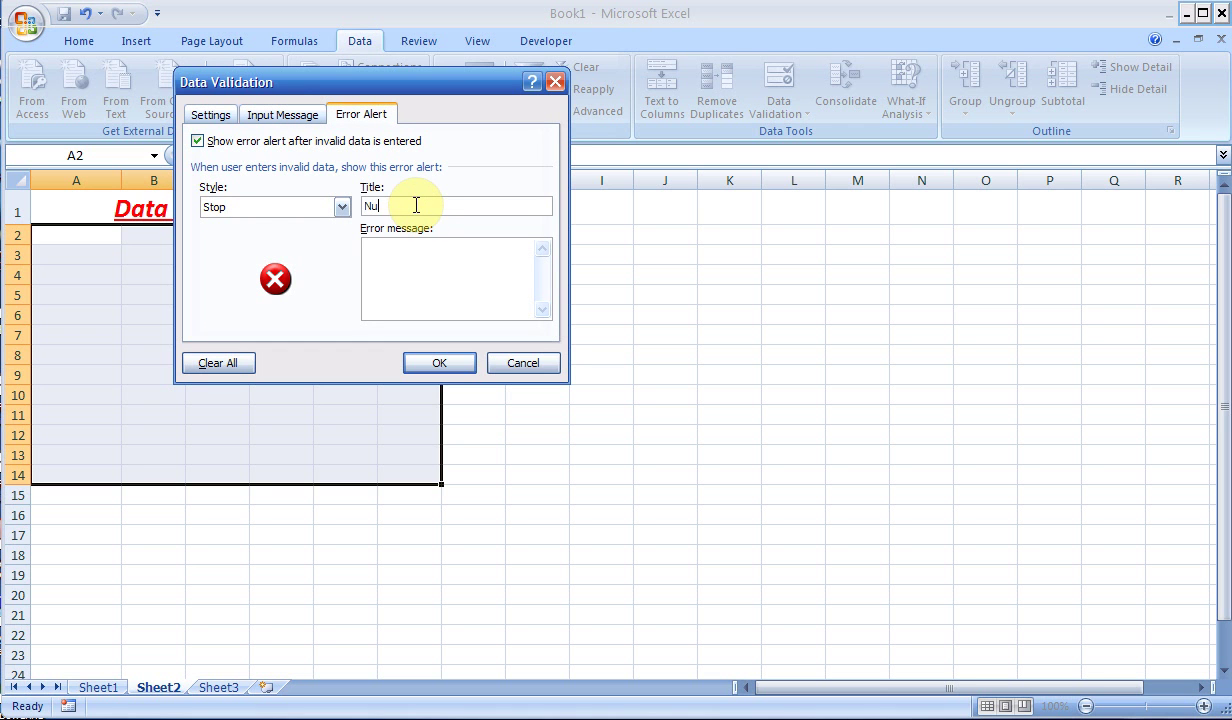
pyautogui.click(430, 269)
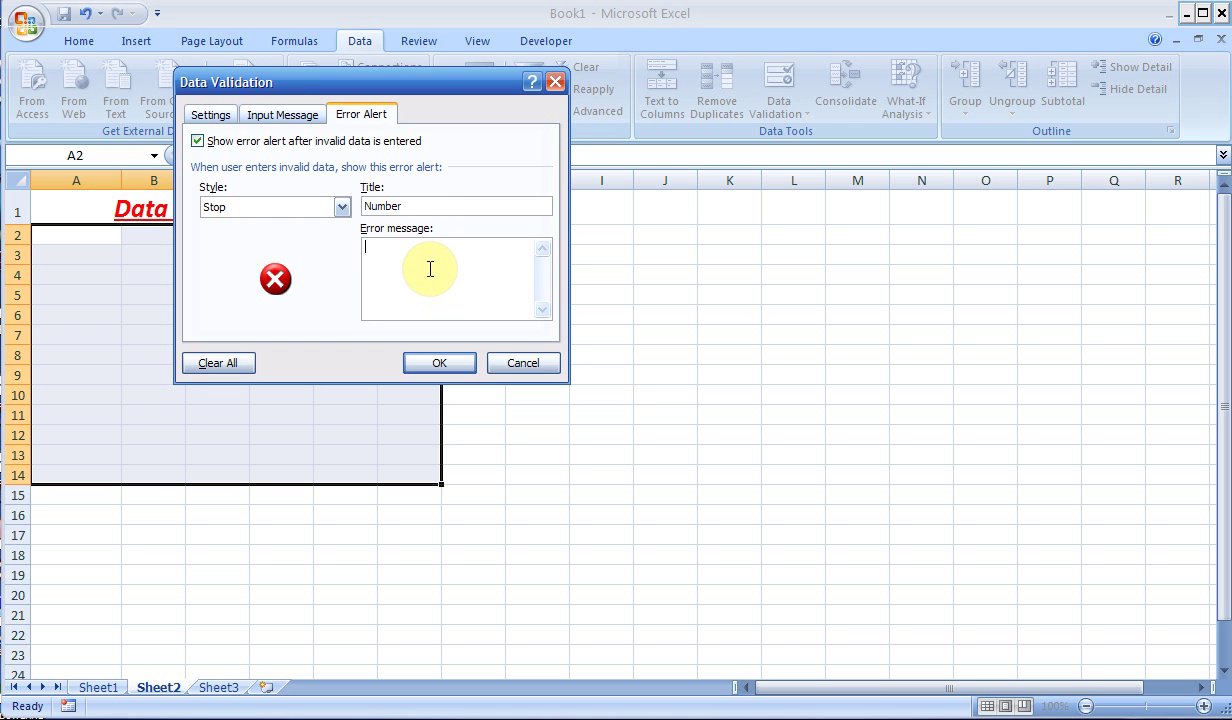
pyautogui.write('Enter less than 1000')
# - Apply the rule and test it in B3: 2000 is rejected, then 100 is accepted
pyautogui.click(443, 364)
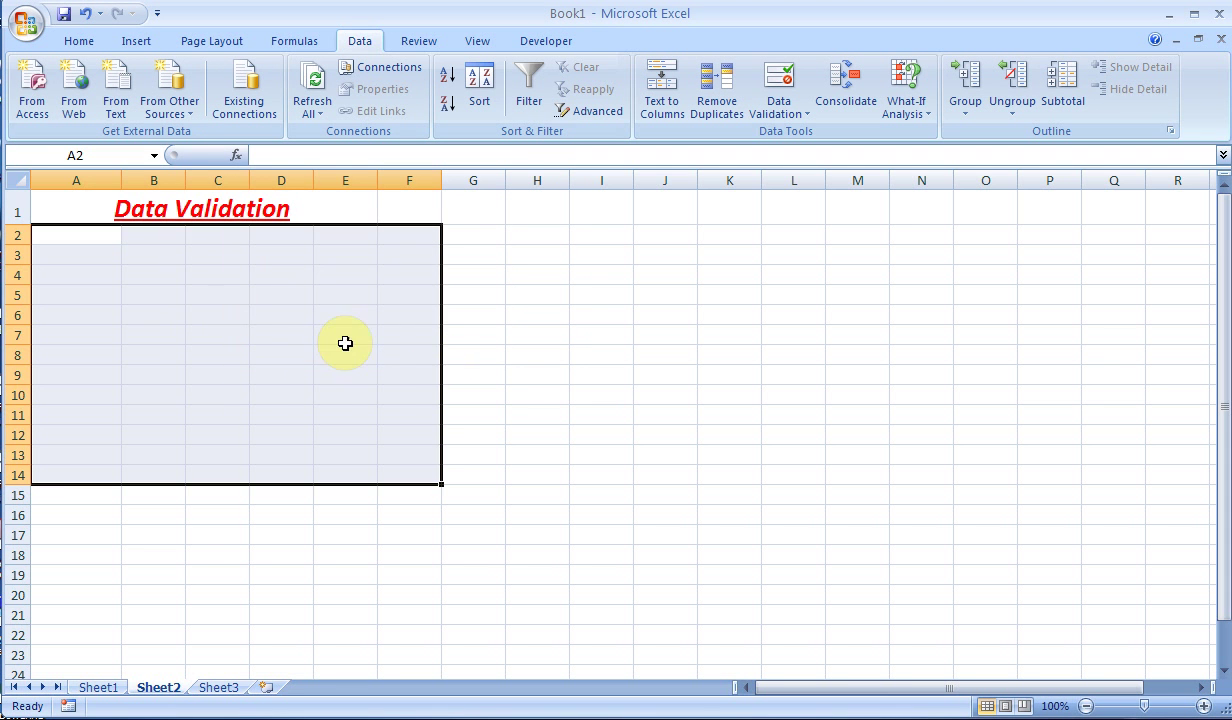
pyautogui.click(160, 256)
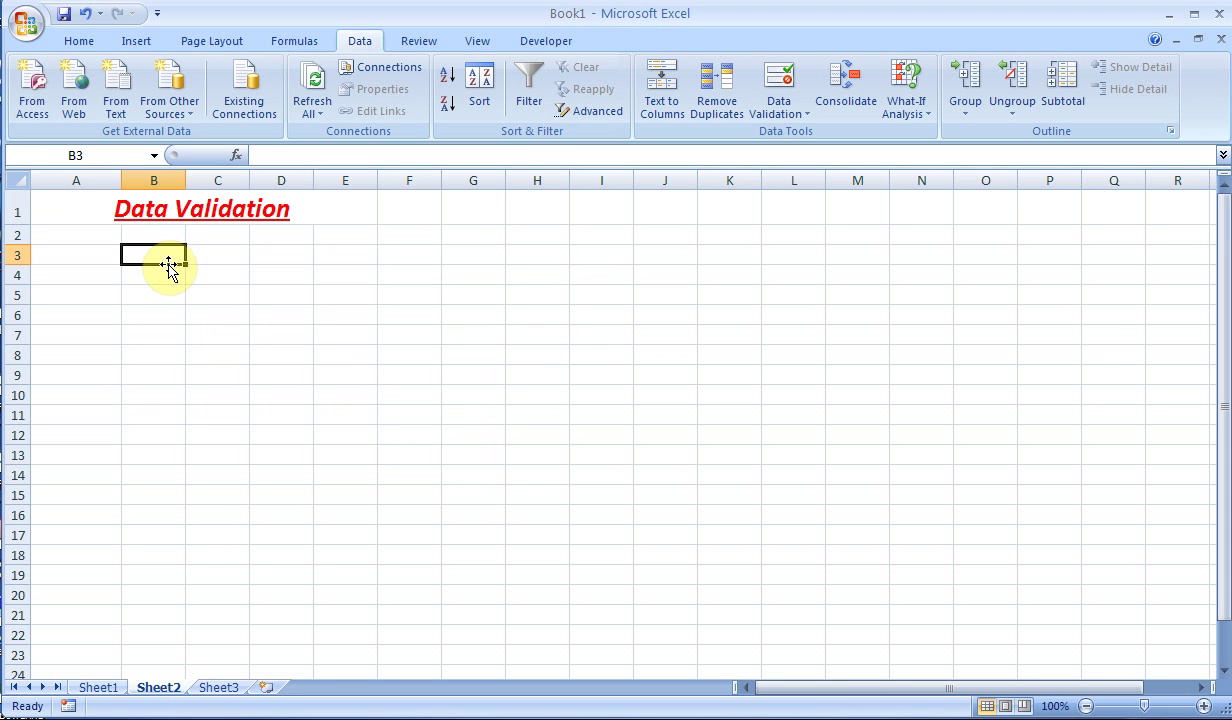
pyautogui.write('2000')
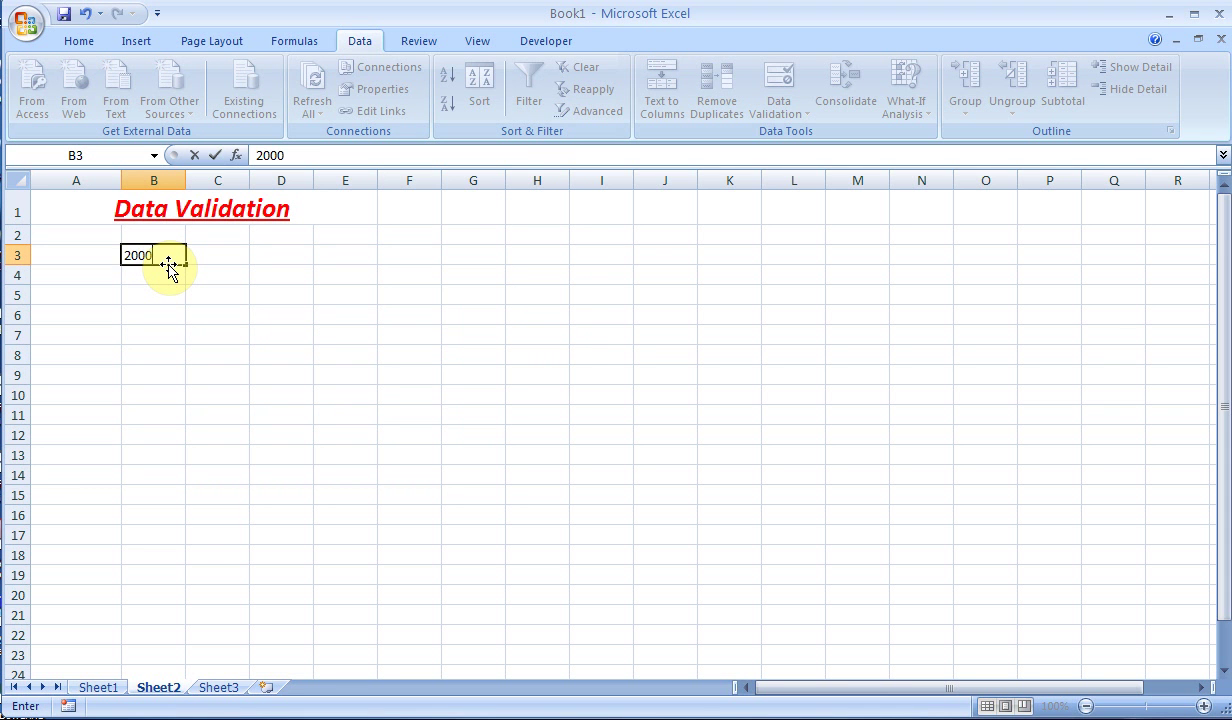
pyautogui.press('Return')
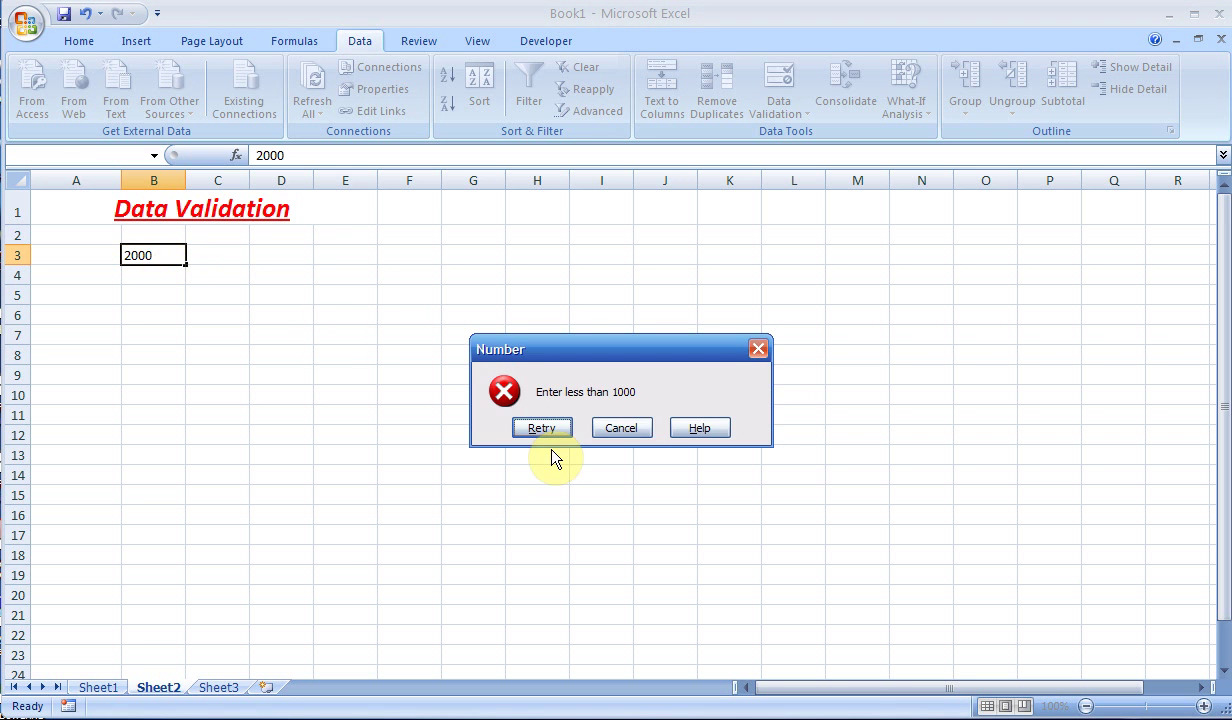
pyautogui.click(621, 428)
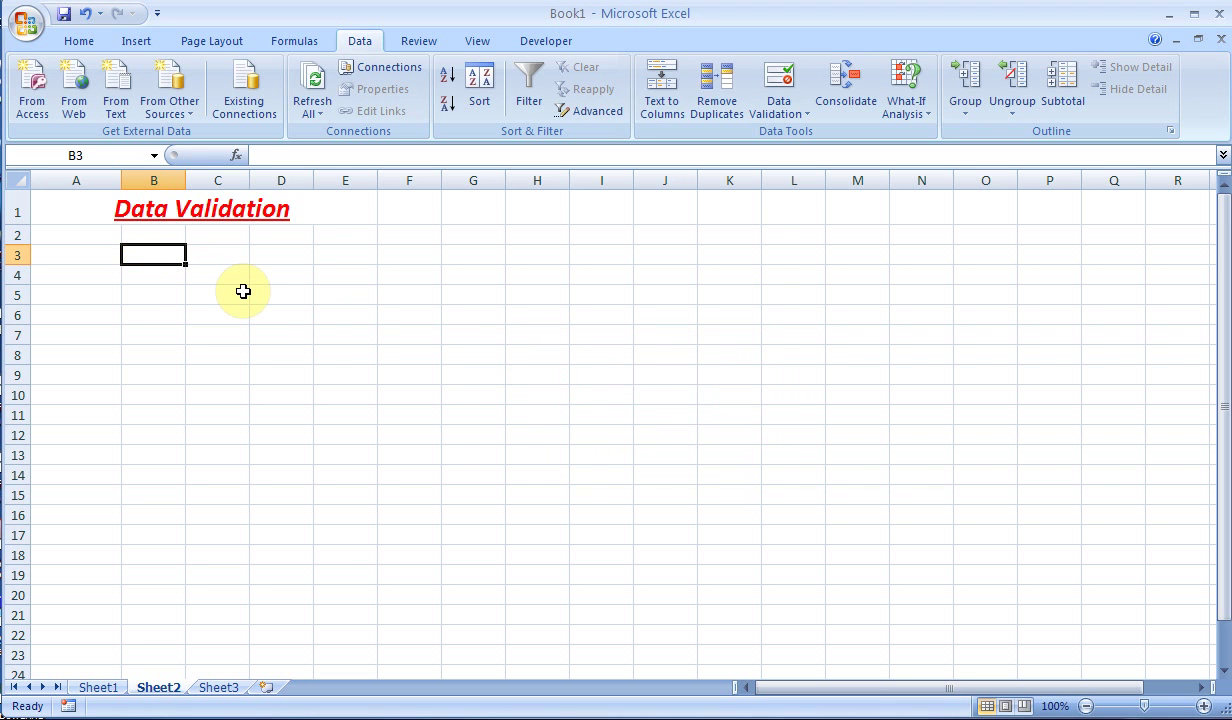
pyautogui.write('100')
pyautogui.press('Return')
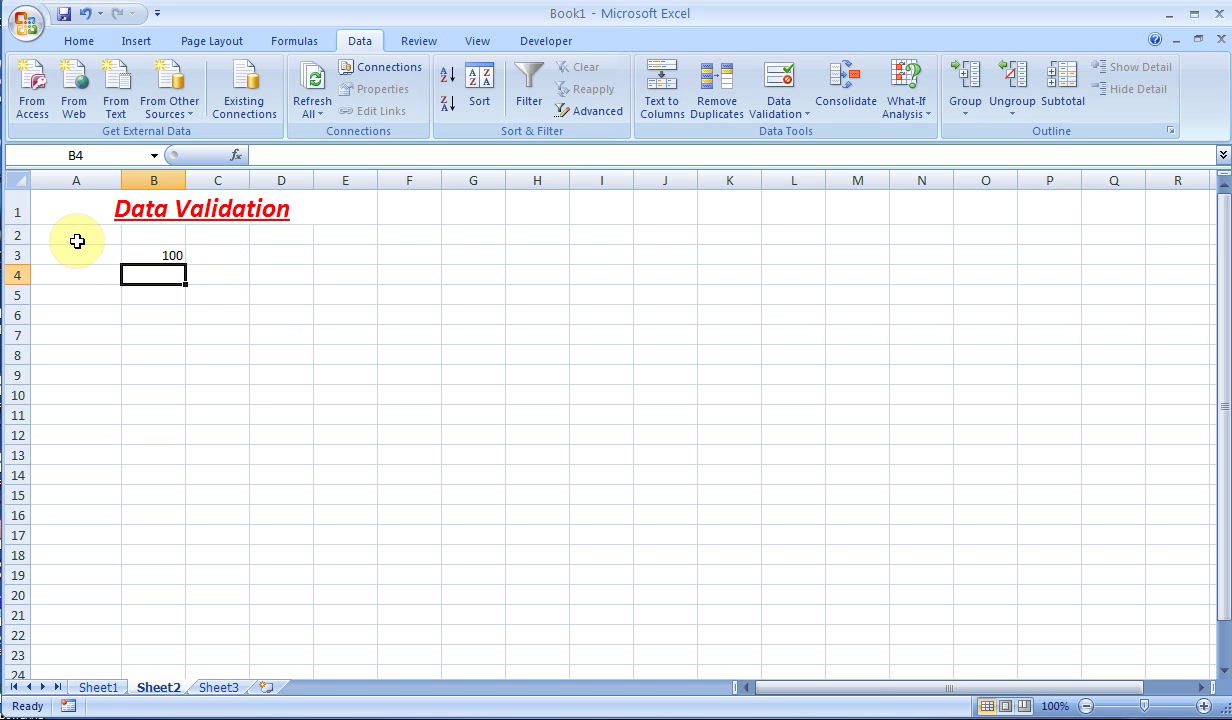
# - Select A2:G15 and try List validation in Data Validation, then cancel without applying it
pyautogui.moveTo(74, 239); pyautogui.dragTo(473, 492)
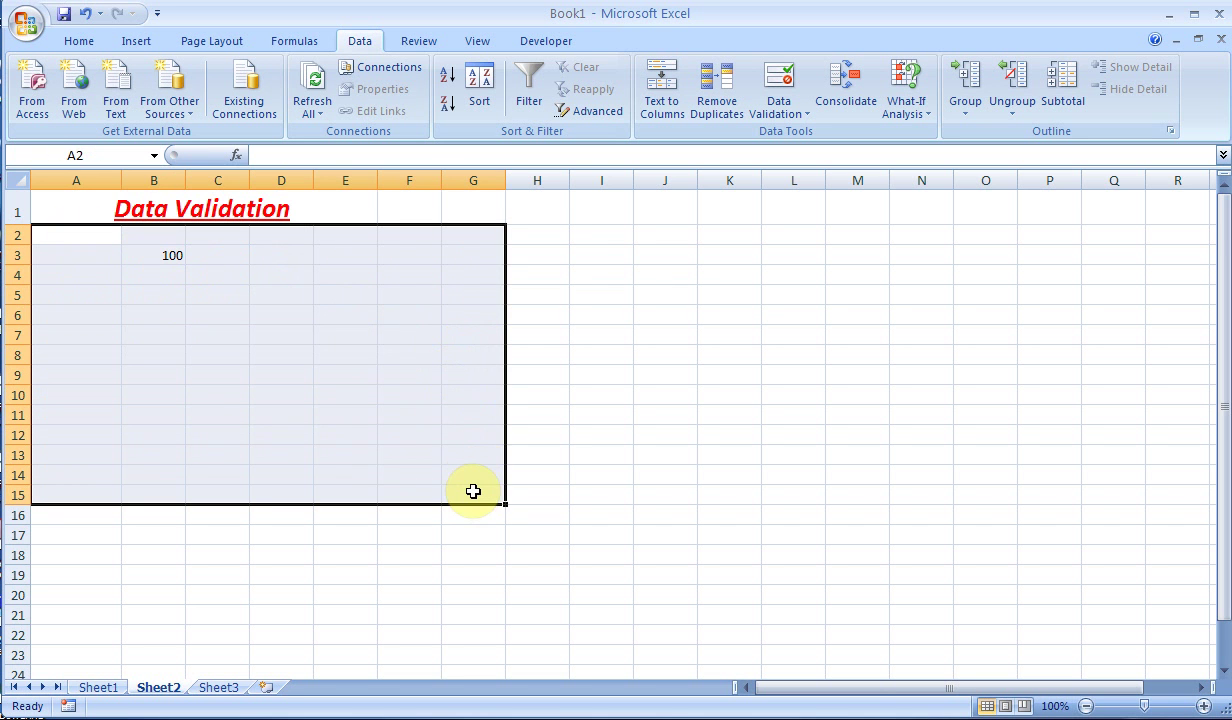
pyautogui.click(788, 112)
pyautogui.click(820, 135)
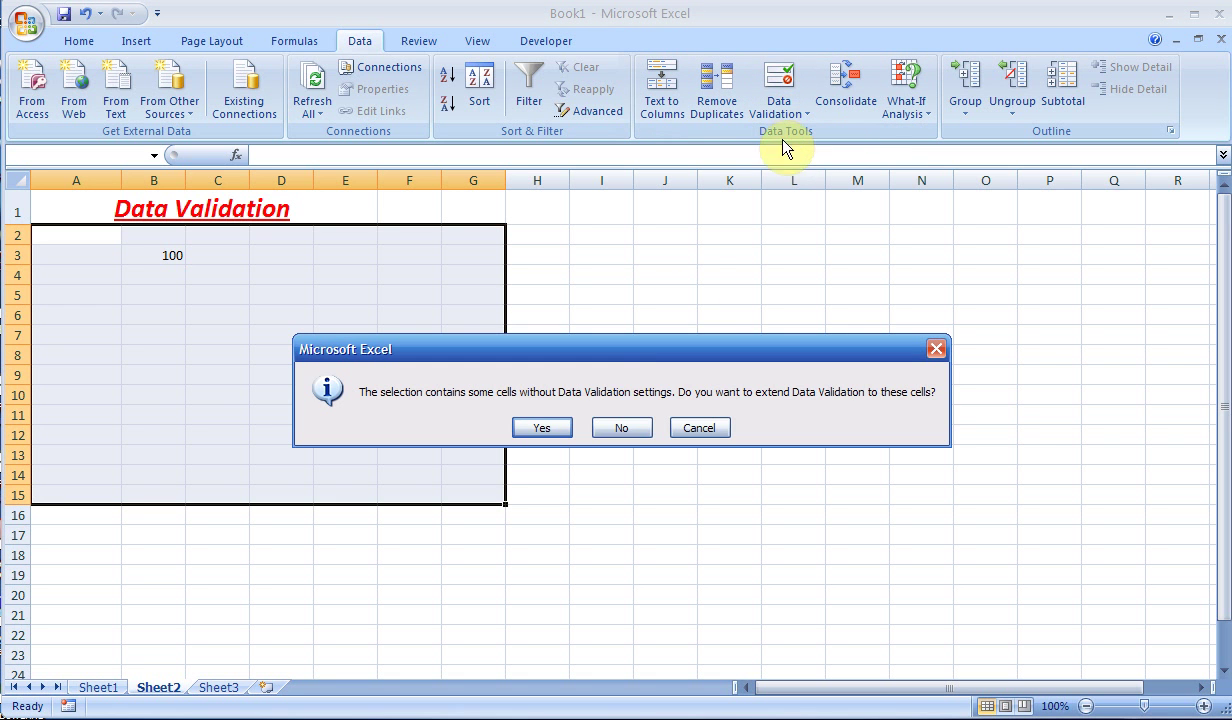
pyautogui.click(547, 425)
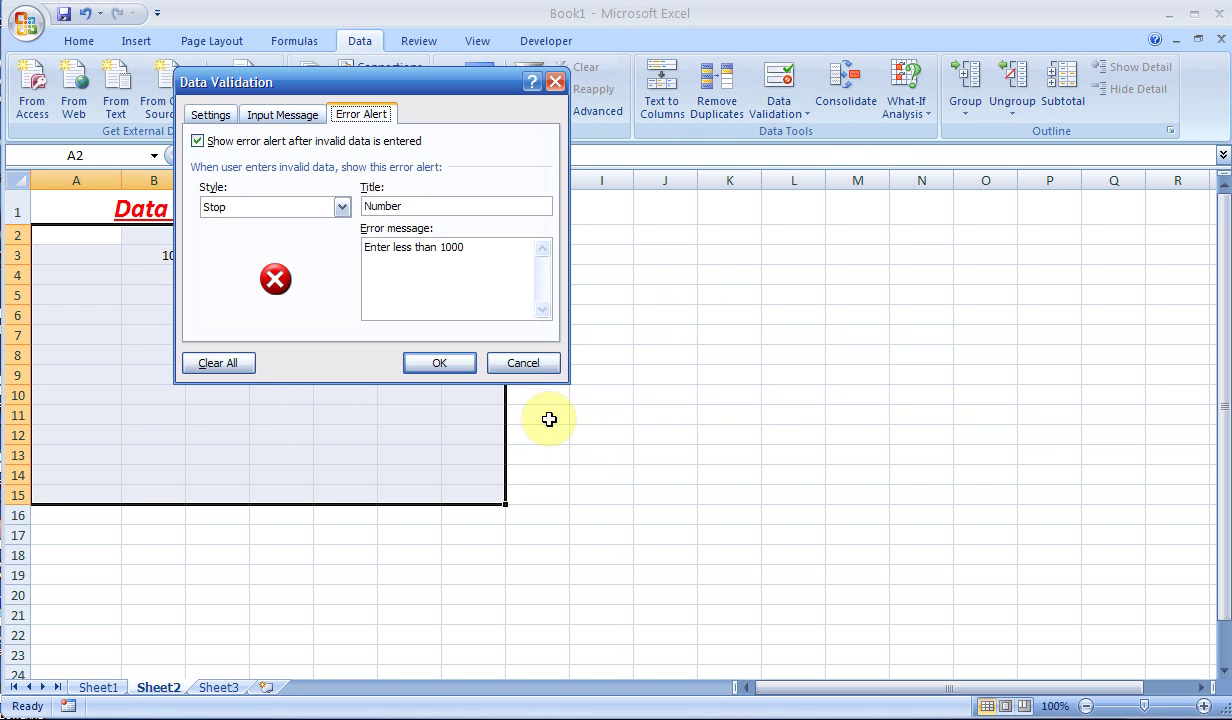
pyautogui.click(207, 115)
pyautogui.click(338, 180)
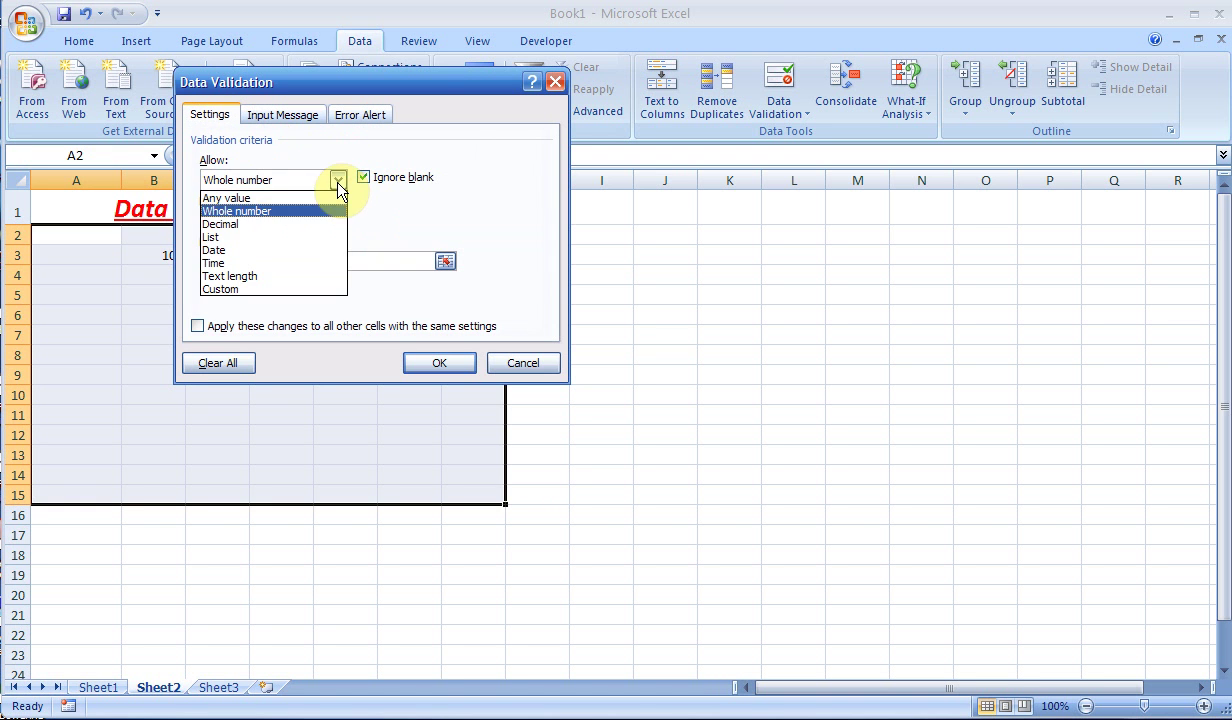
pyautogui.click(272, 232)
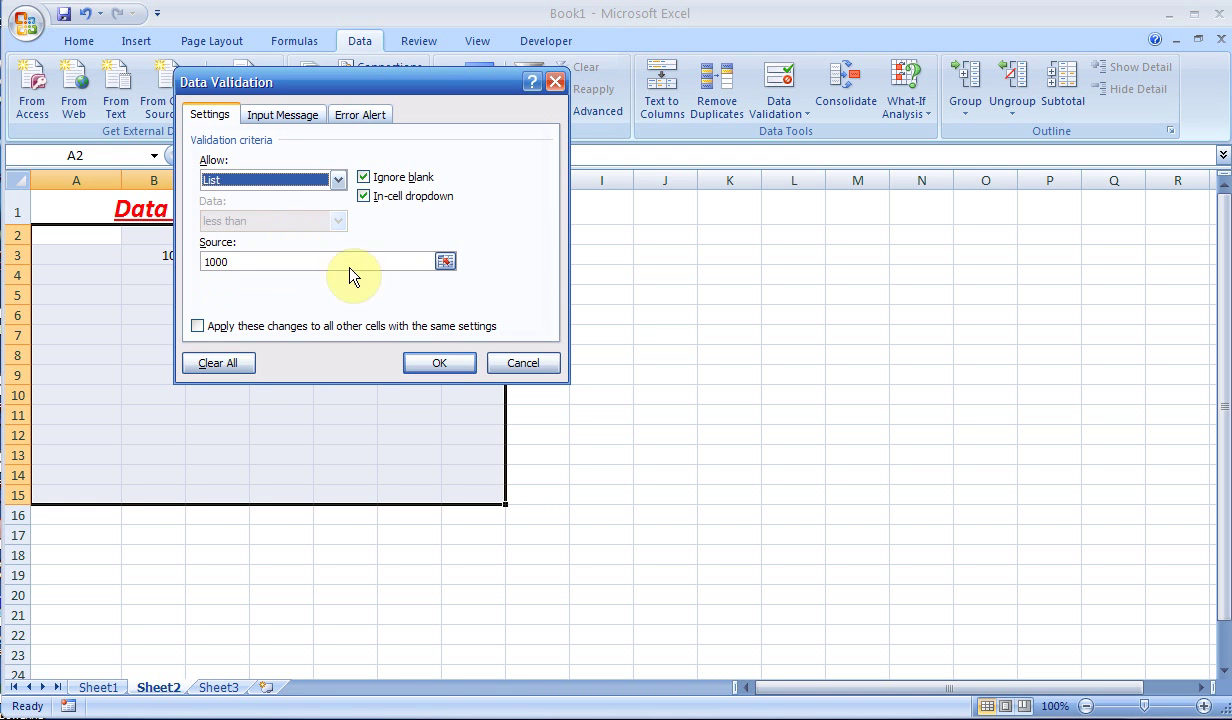
pyautogui.click(527, 362)
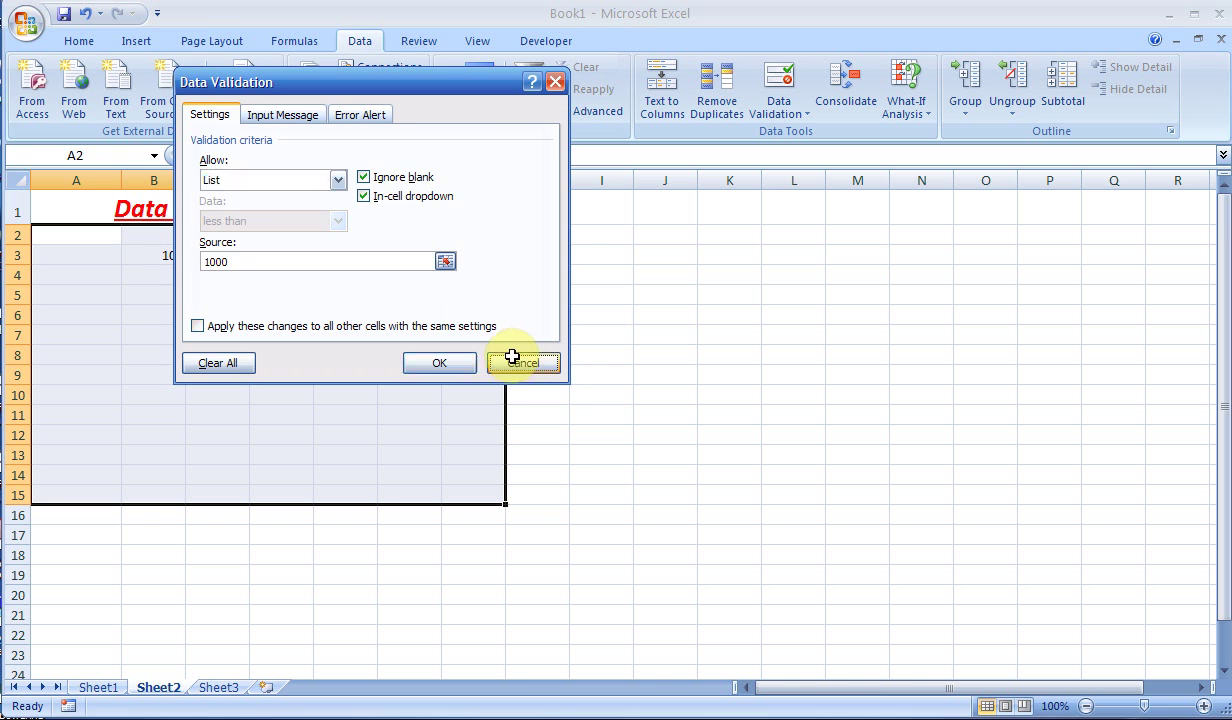
# - Enter A, V, C, DE and F into cells L2 through L6
pyautogui.click(786, 240)
pyautogui.write('A')
pyautogui.press('Return')
pyautogui.write('V')
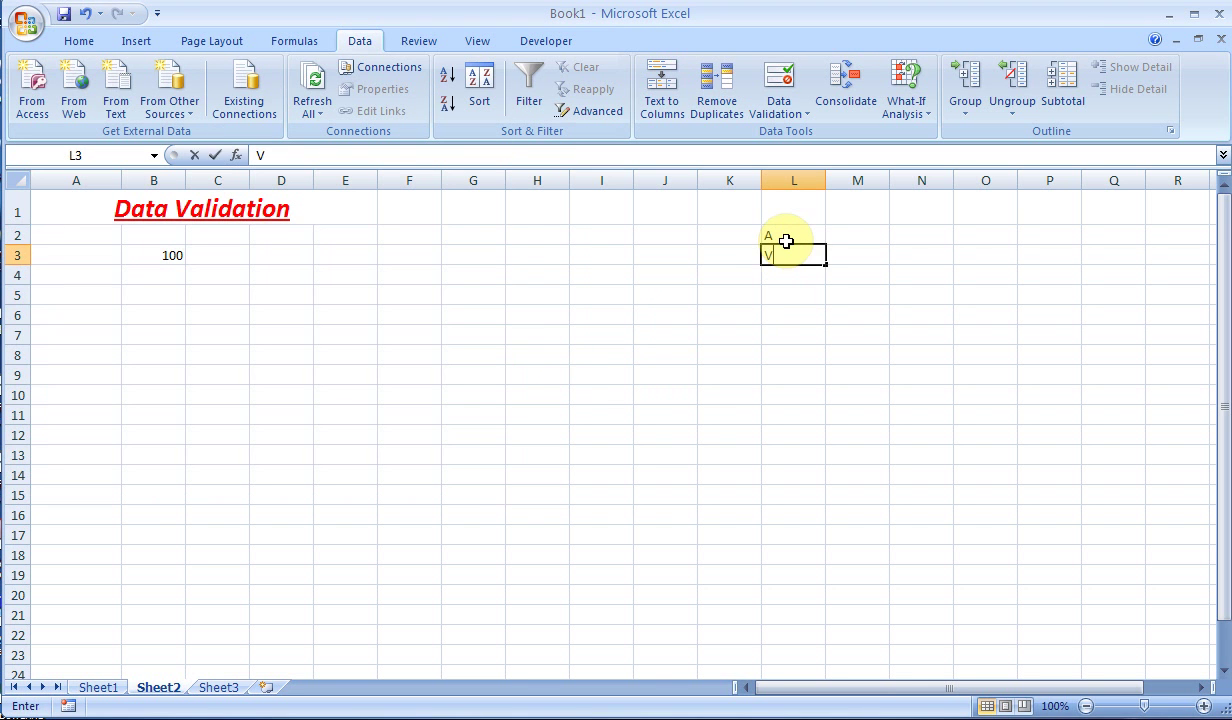
pyautogui.press('Return')
pyautogui.write('C')
pyautogui.press('Return')
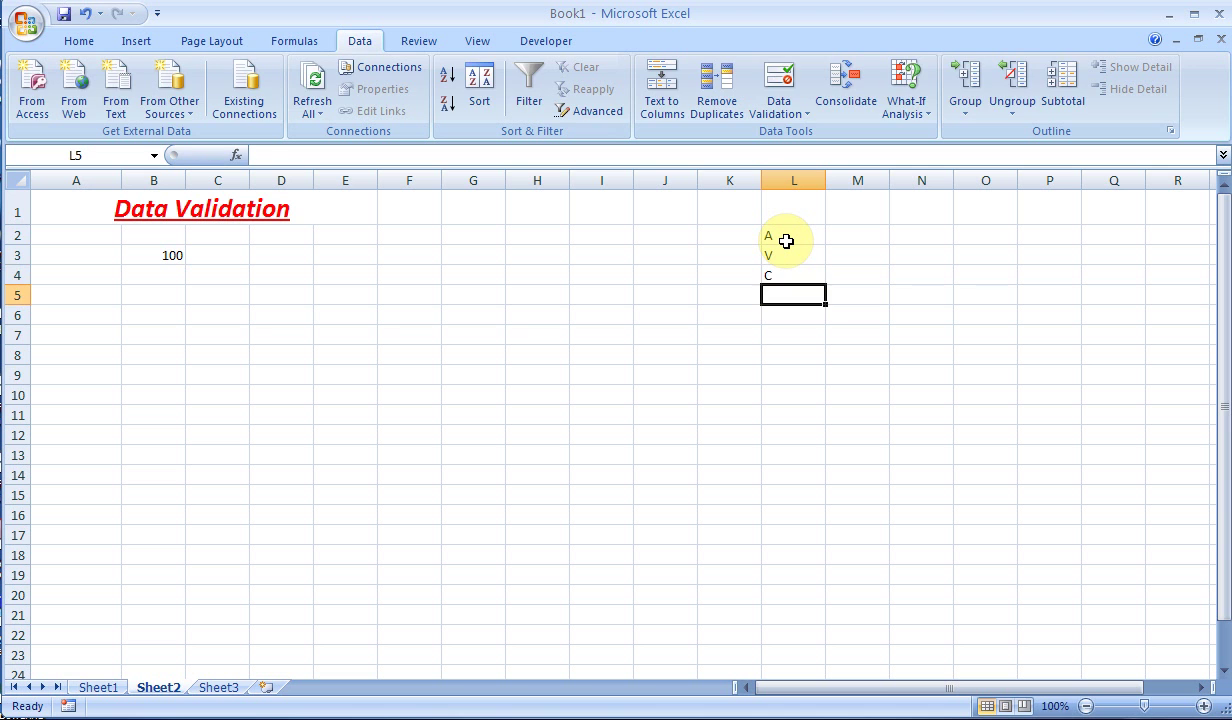
pyautogui.write('DE')
pyautogui.press('Return')
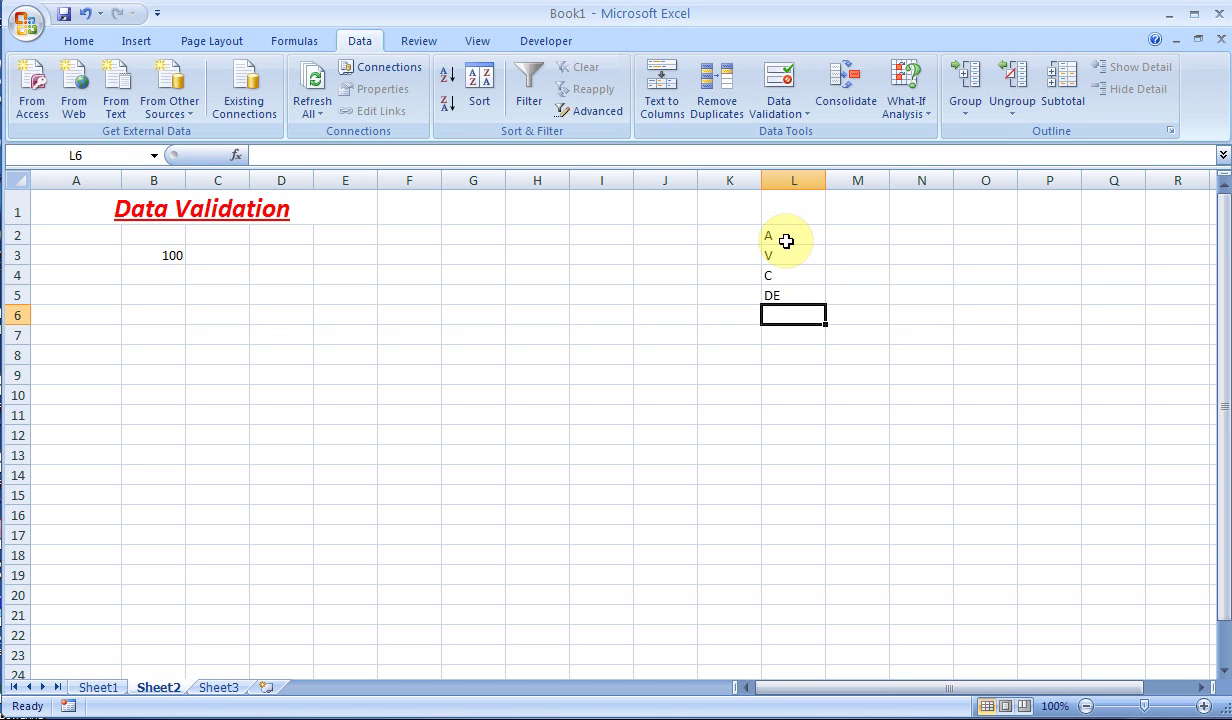
pyautogui.write('F')
pyautogui.press('Return')
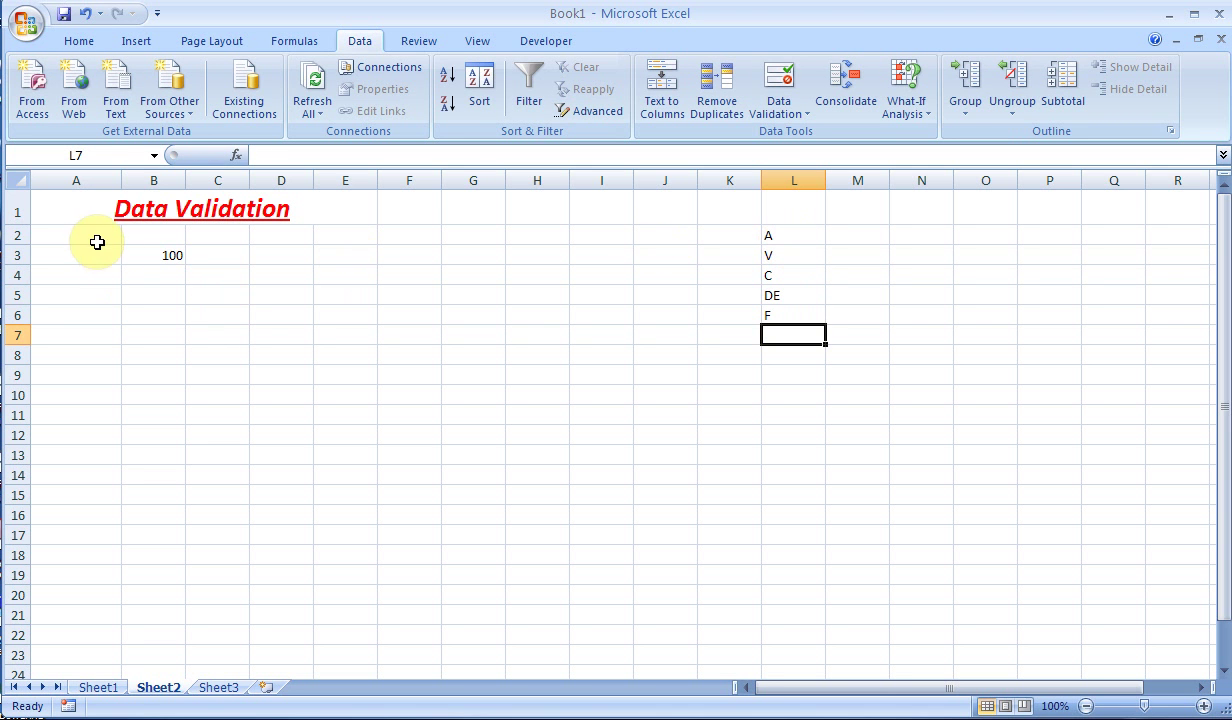
# - Apply List data validation to A2:H20 with source =$L$2:$L$6
pyautogui.moveTo(96, 238); pyautogui.dragTo(556, 587)
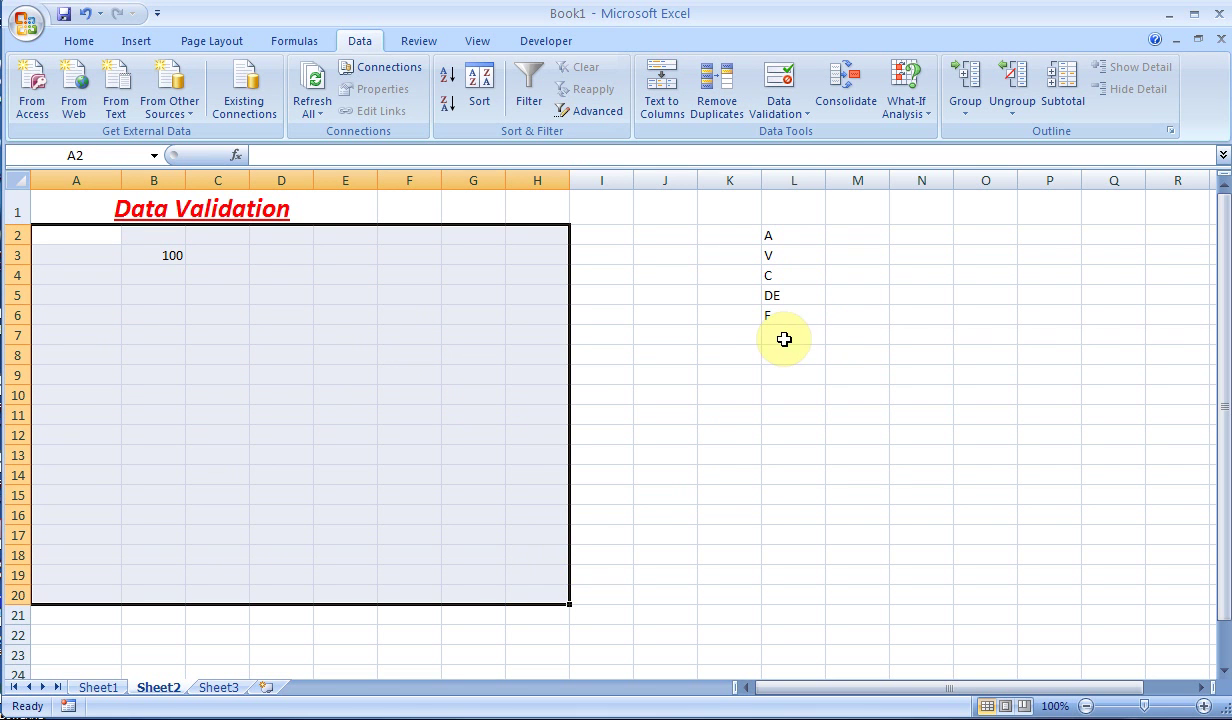
pyautogui.click(782, 112)
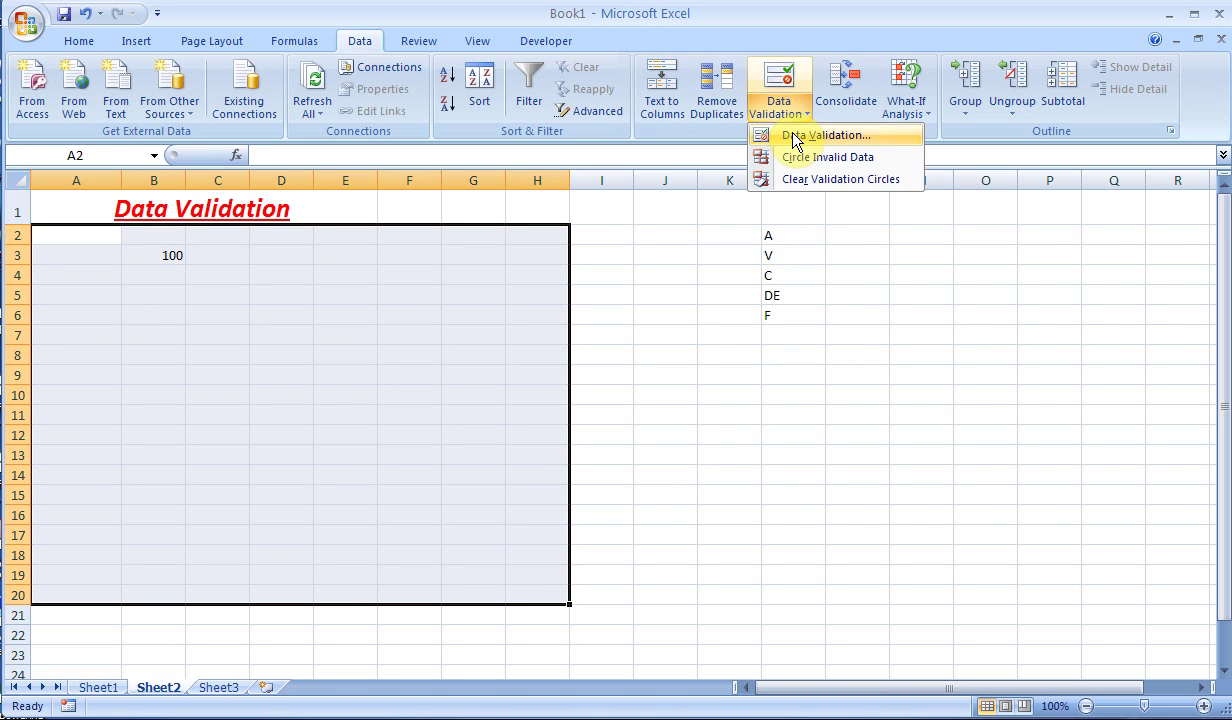
pyautogui.click(796, 136)
pyautogui.click(543, 428)
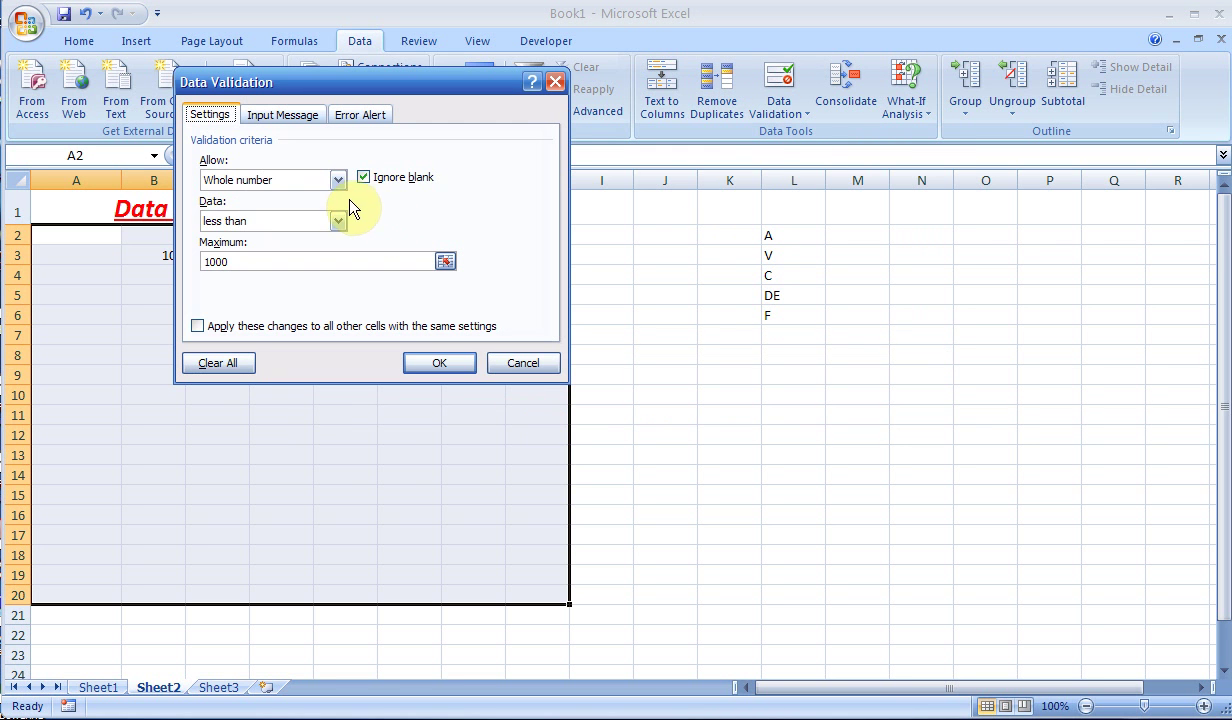
pyautogui.click(338, 181)
pyautogui.click(286, 237)
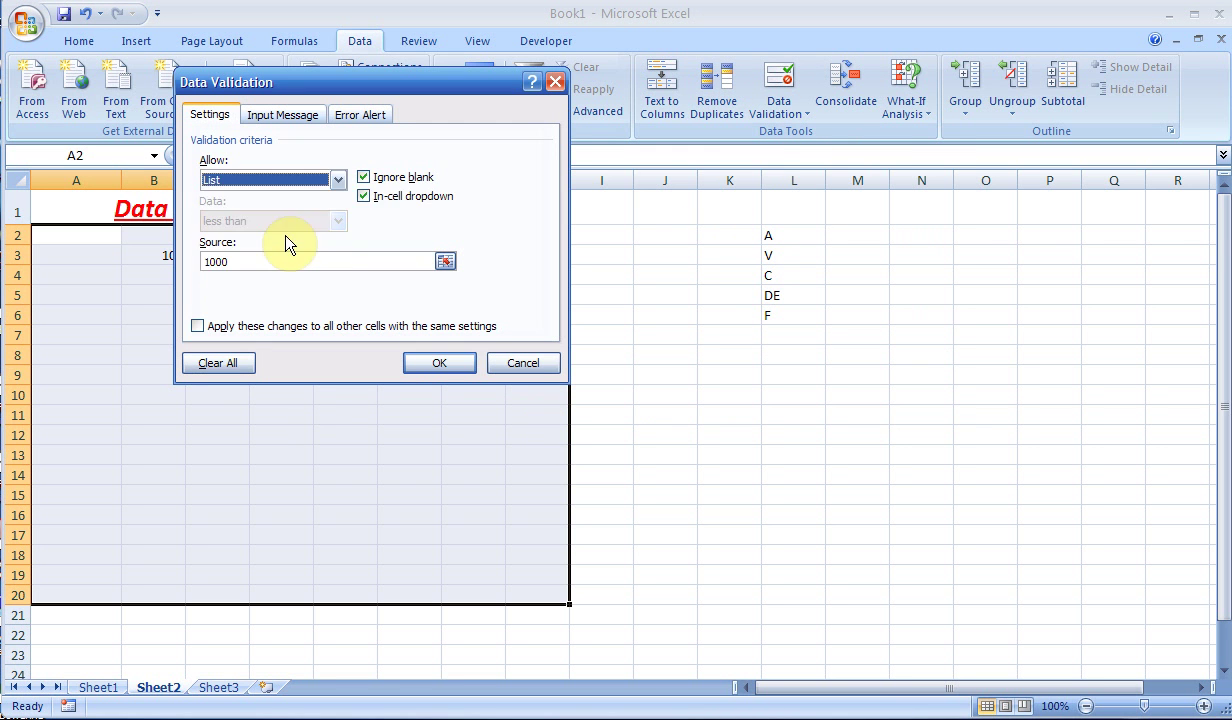
pyautogui.click(445, 261)
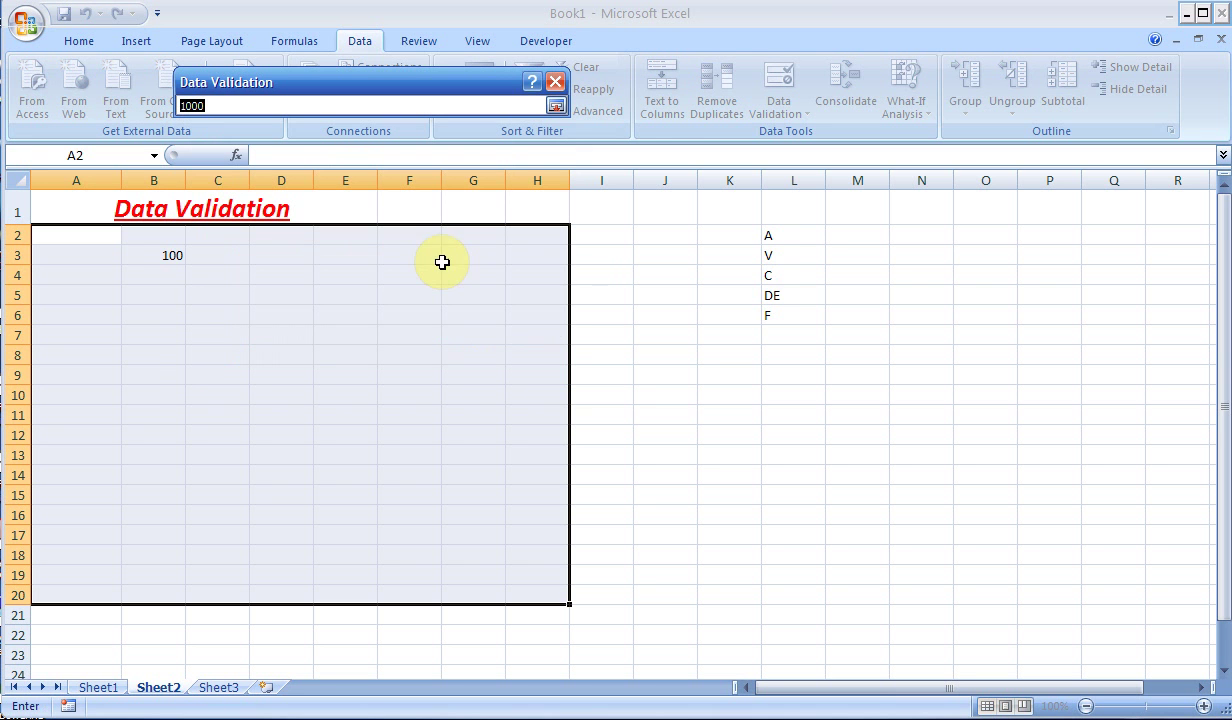
pyautogui.moveTo(778, 236); pyautogui.dragTo(787, 316)
pyautogui.click(556, 105)
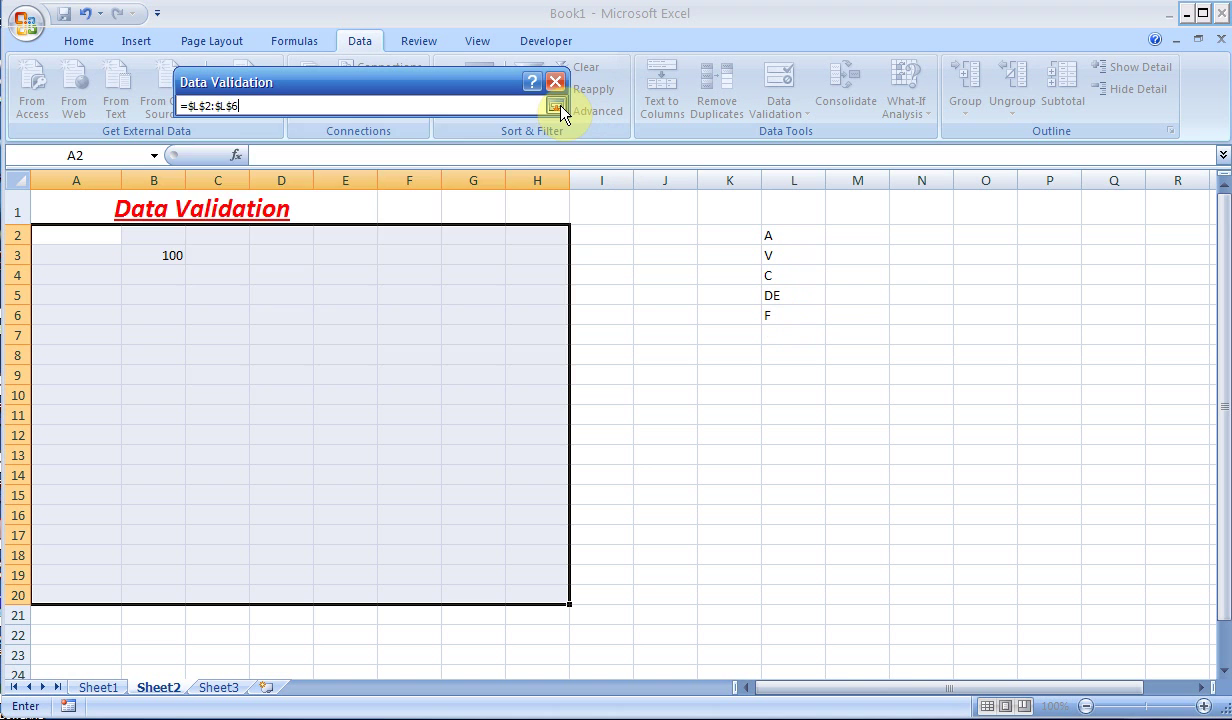
pyautogui.click(447, 361)
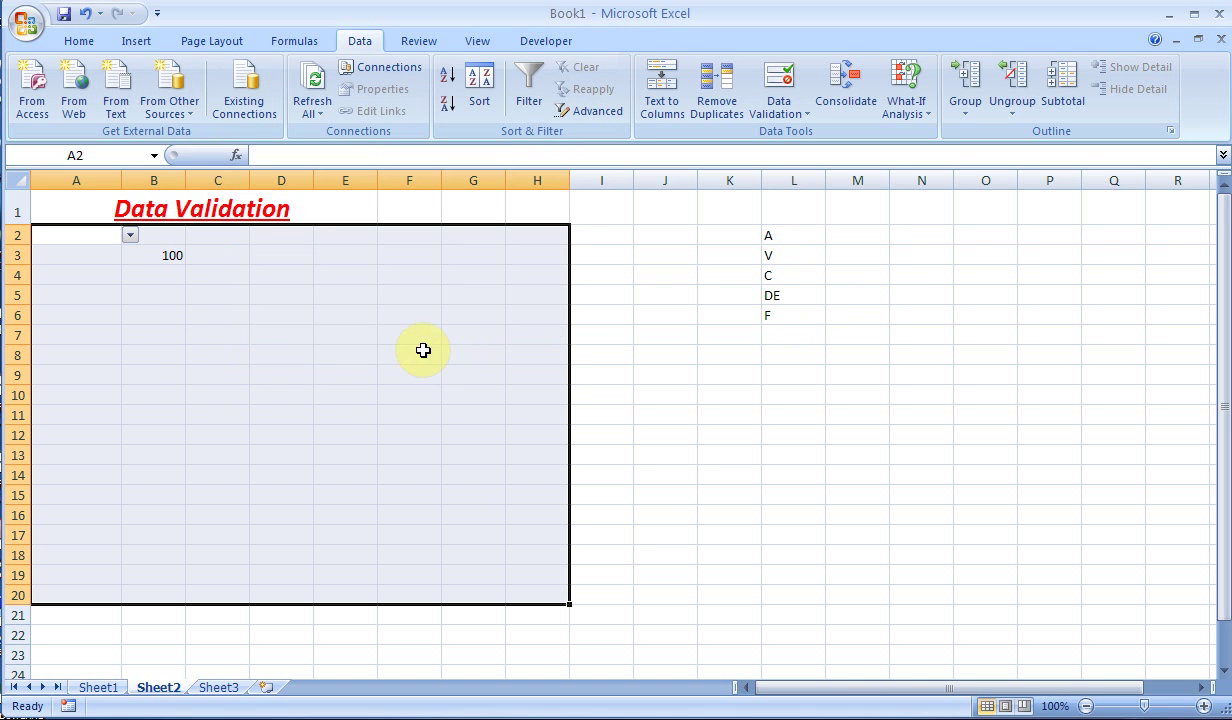
# - Test the dropdown lists in D5 and F6 without choosing a value
pyautogui.click(280, 291)
pyautogui.click(322, 296)
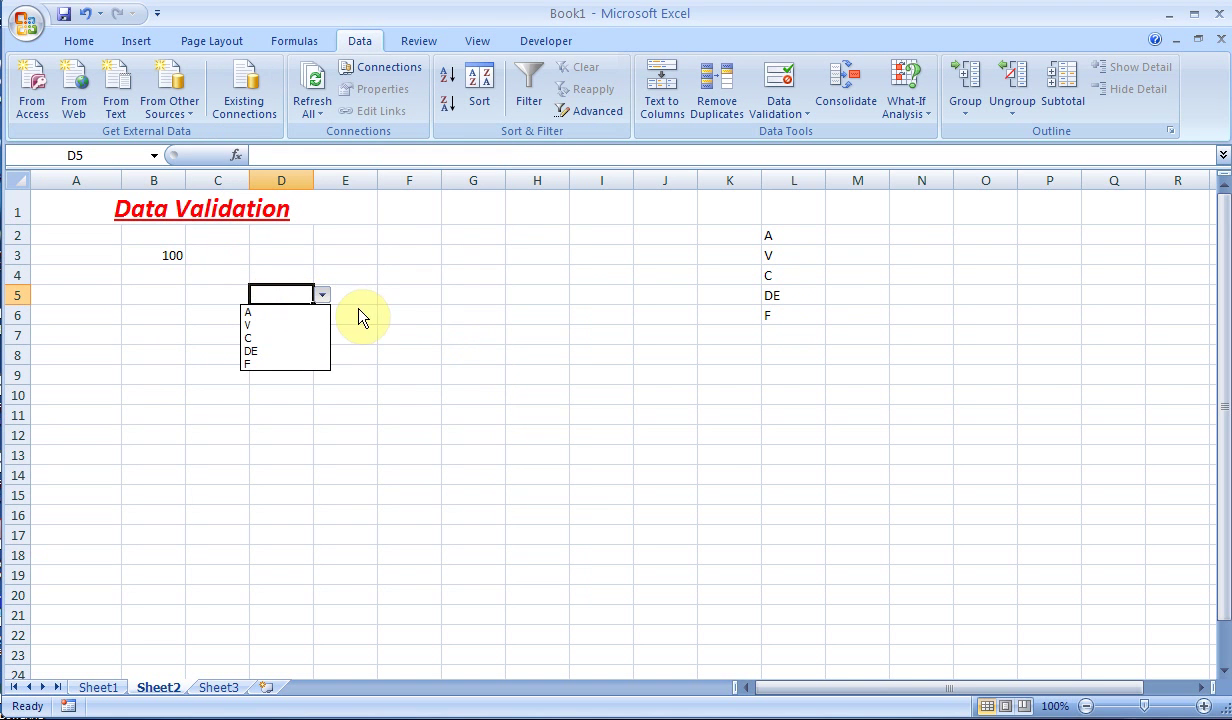
pyautogui.click(396, 312)
pyautogui.click(395, 314)
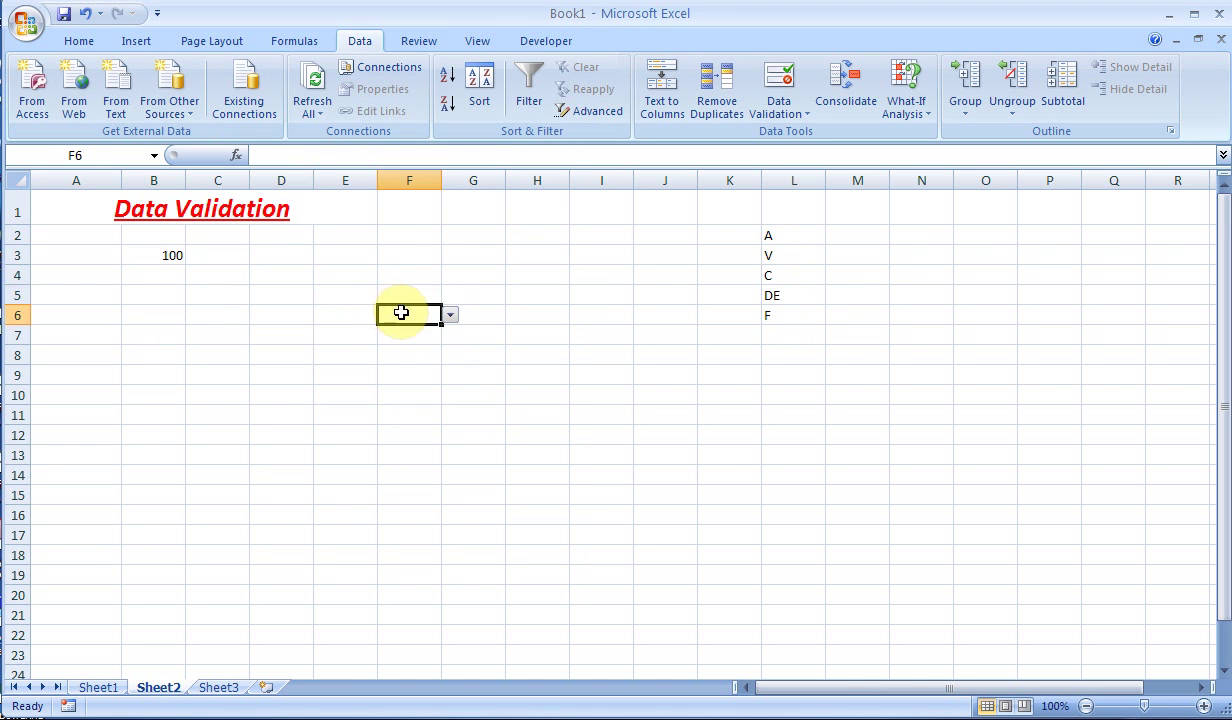
pyautogui.click(450, 316)
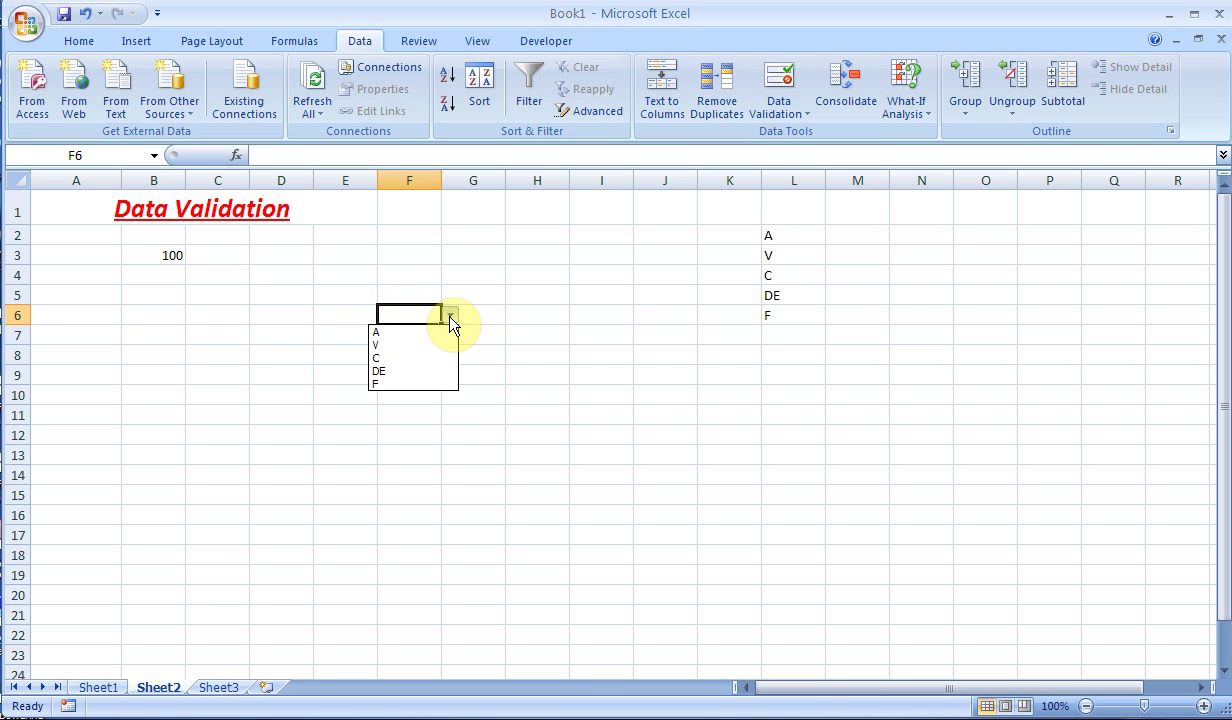
pyautogui.click(261, 272)
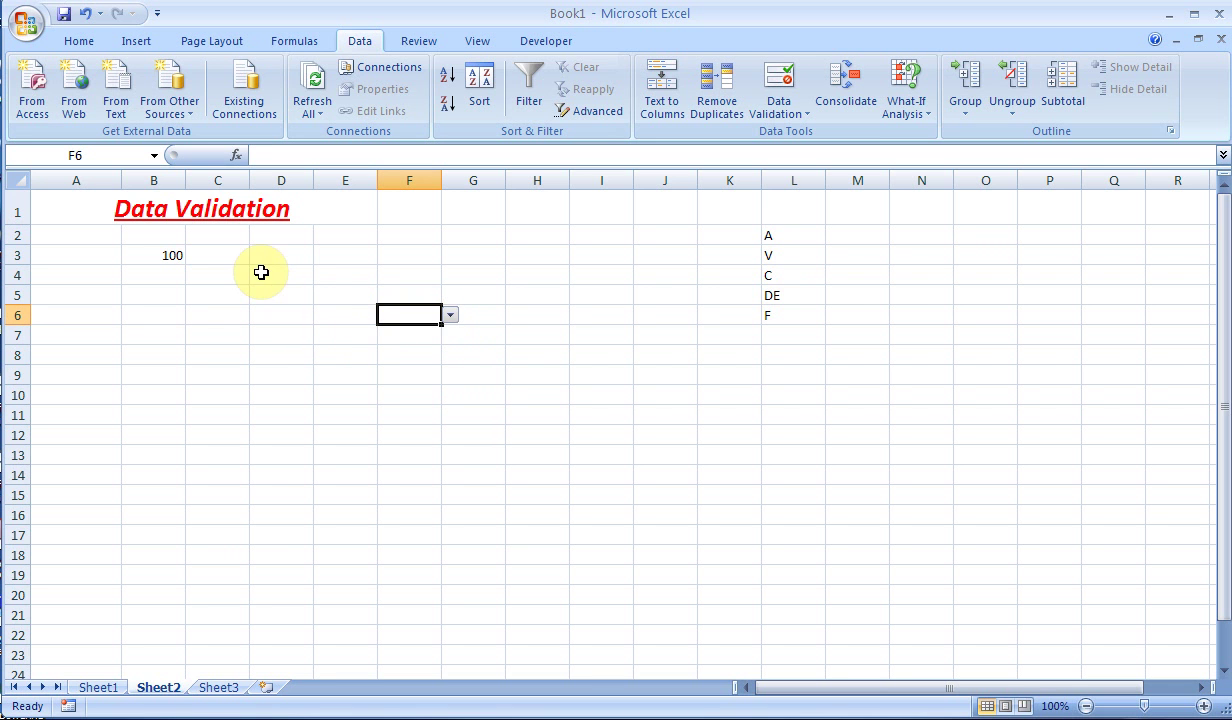
# - Switch to Sheet3 and select cells A1, A2 and A3 of the topic list
pyautogui.click(221, 688)
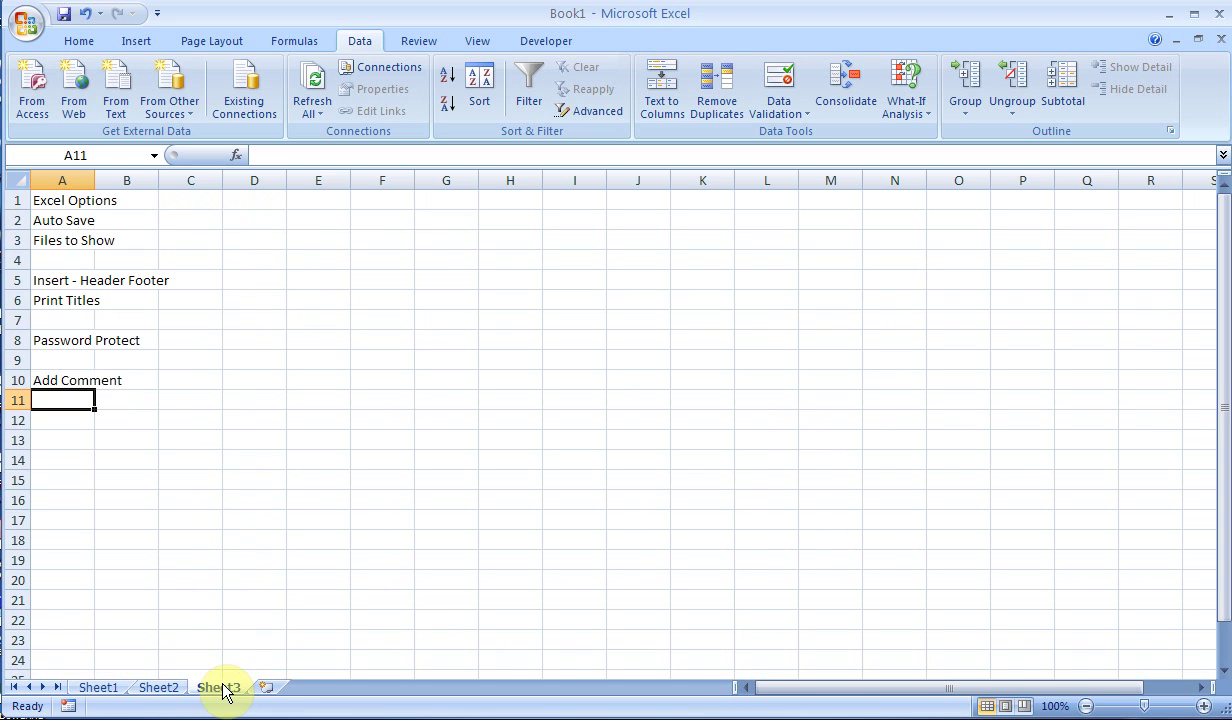
pyautogui.click(68, 201)
pyautogui.click(68, 220)
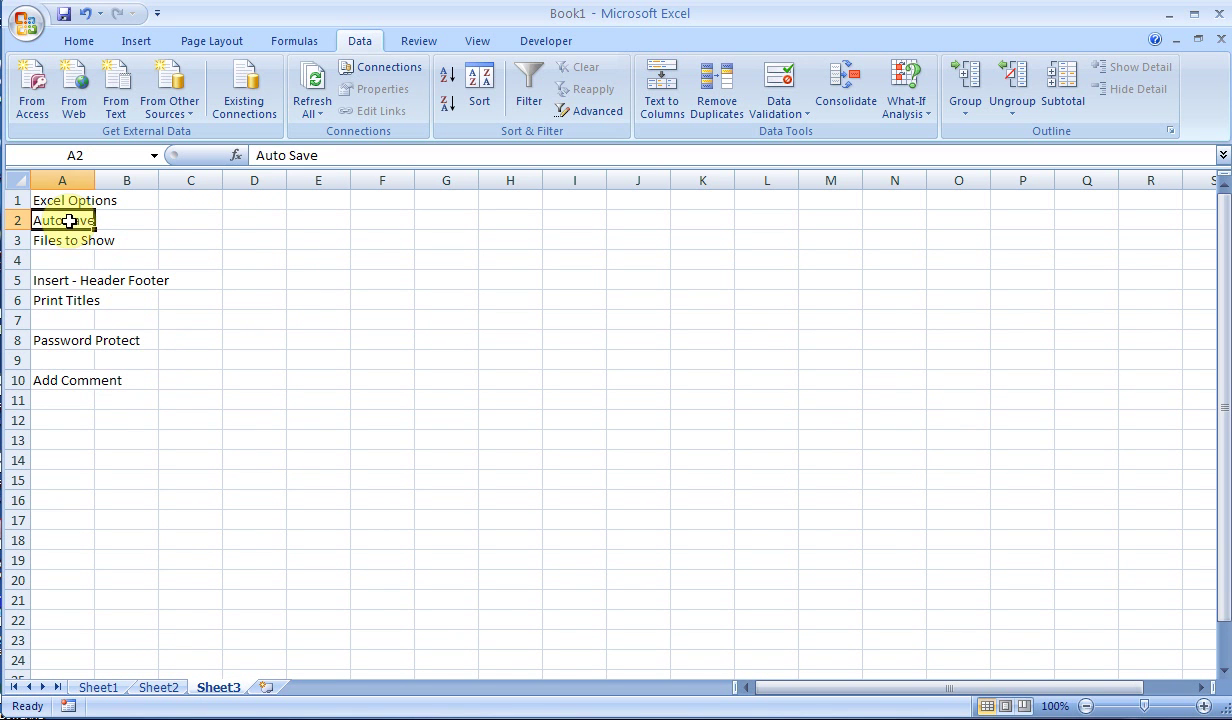
pyautogui.click(68, 242)
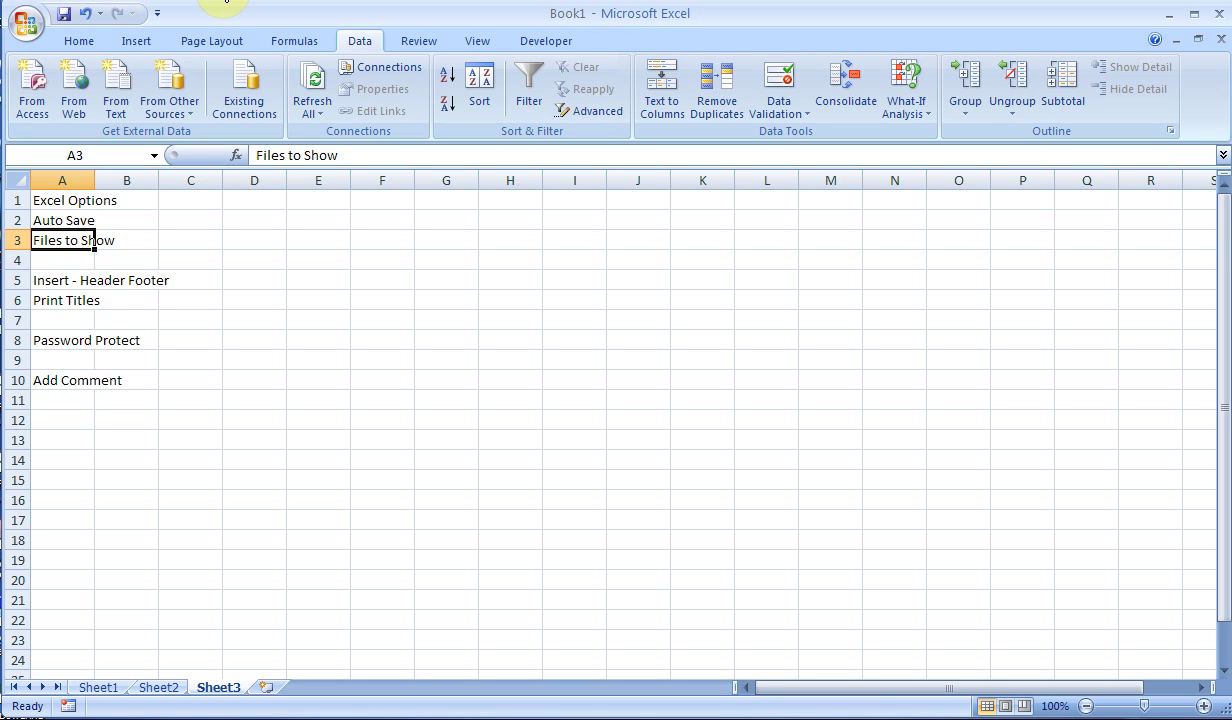
# - Look at Page Setup's Header/Footer settings and close it without changes
pyautogui.click(210, 41)
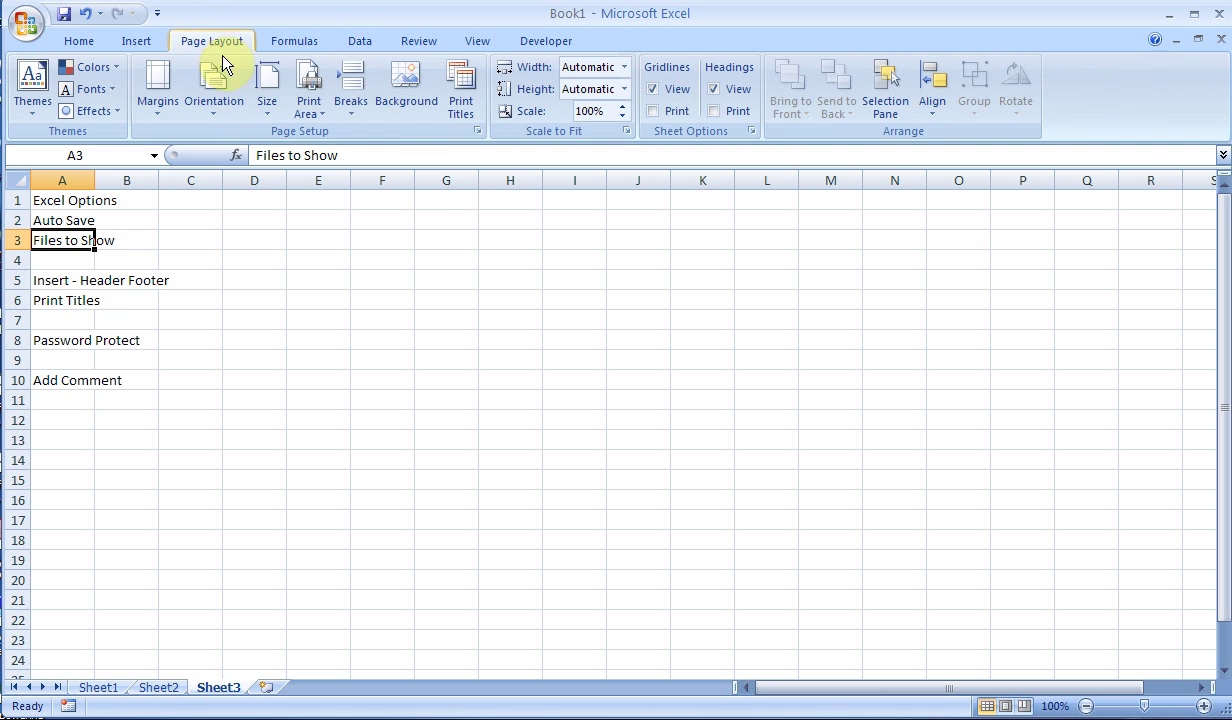
pyautogui.click(477, 131)
pyautogui.click(348, 50)
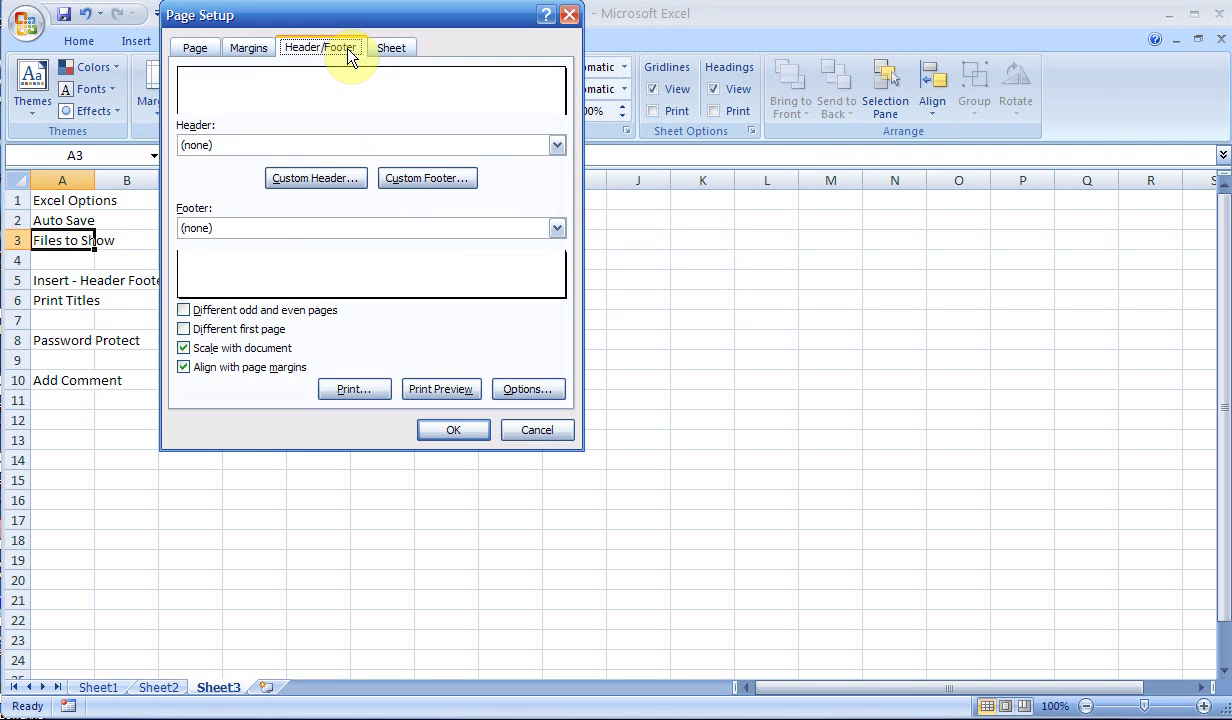
pyautogui.click(522, 430)
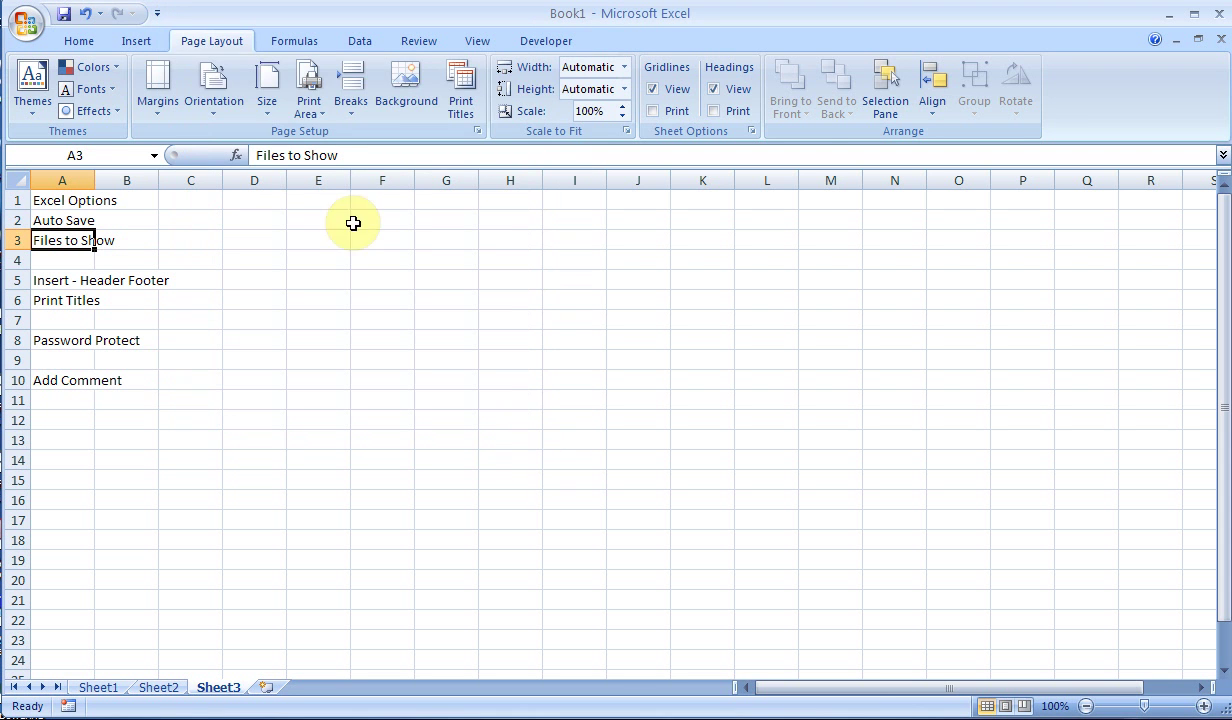
pyautogui.click(137, 41)
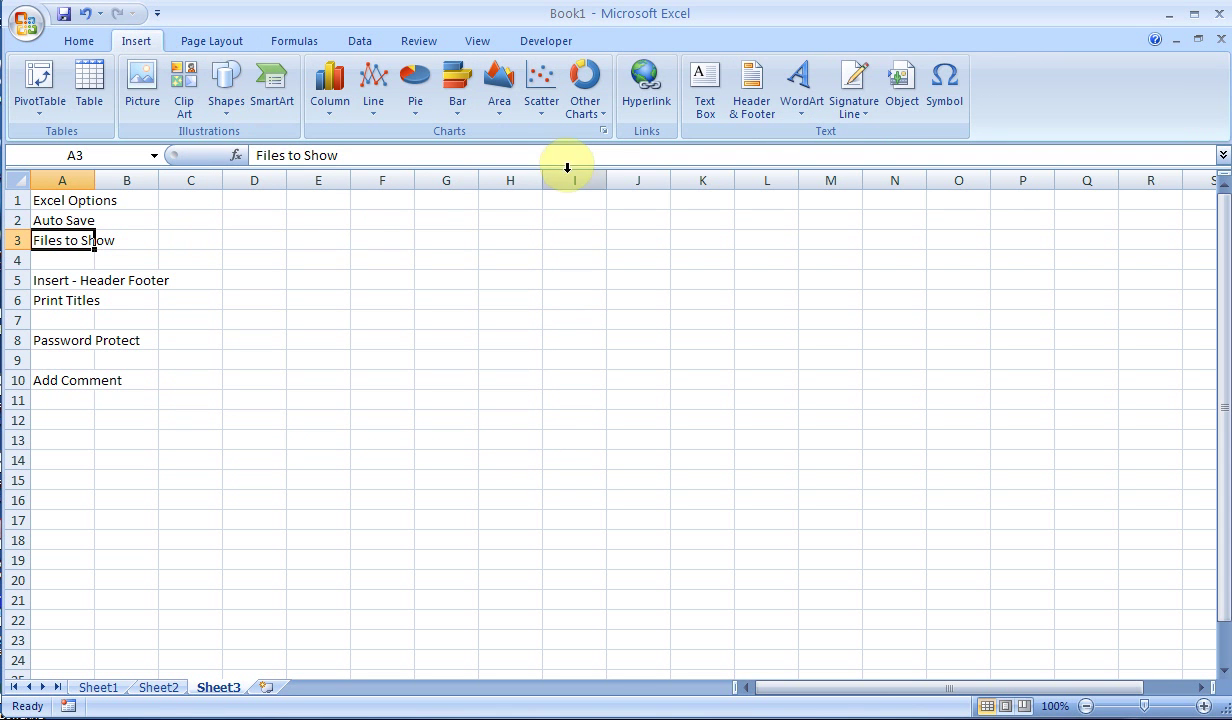
# - Add the 'Page 1' preset footer to Sheet3 using Header & Footer
pyautogui.click(751, 106)
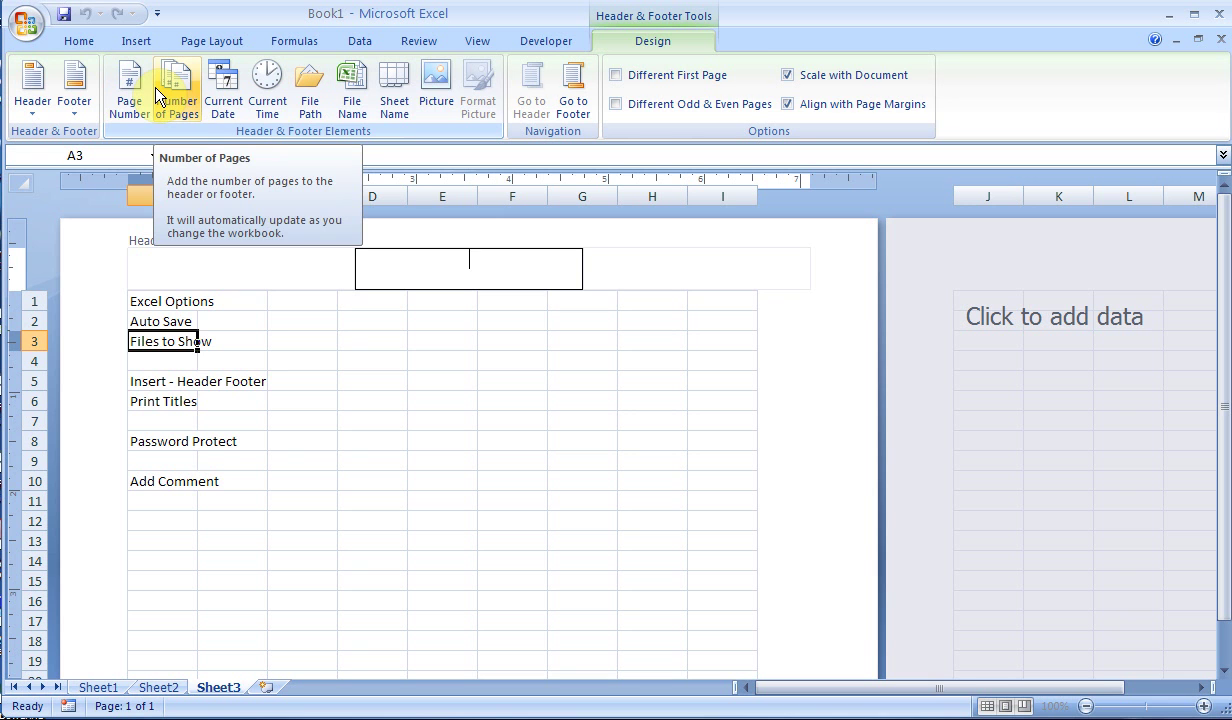
pyautogui.click(78, 108)
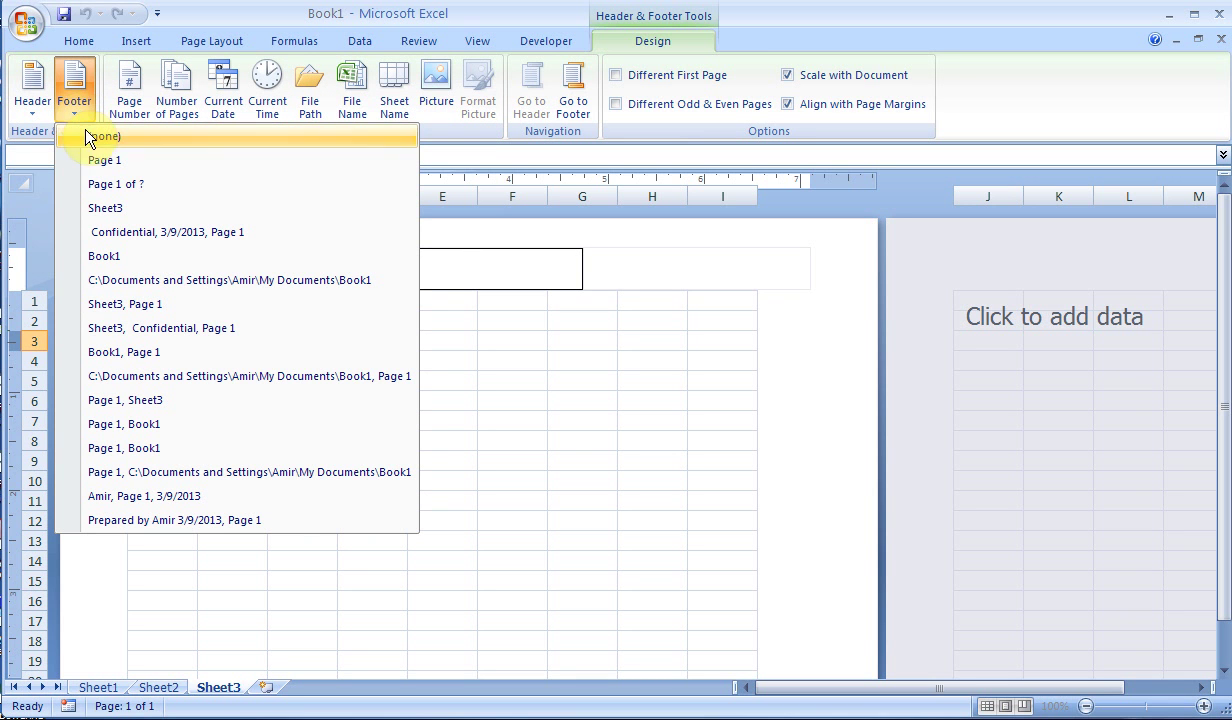
pyautogui.click(121, 160)
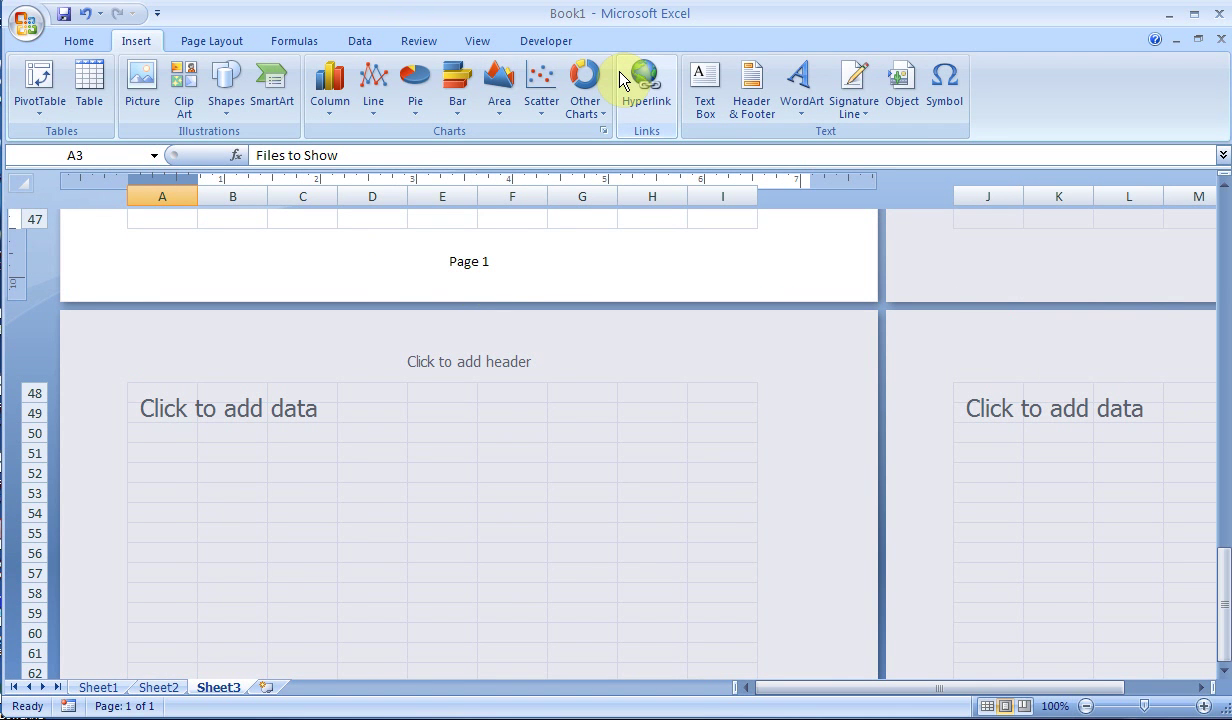
# - Return Sheet3 from page layout to the Normal view
pyautogui.click(987, 707)
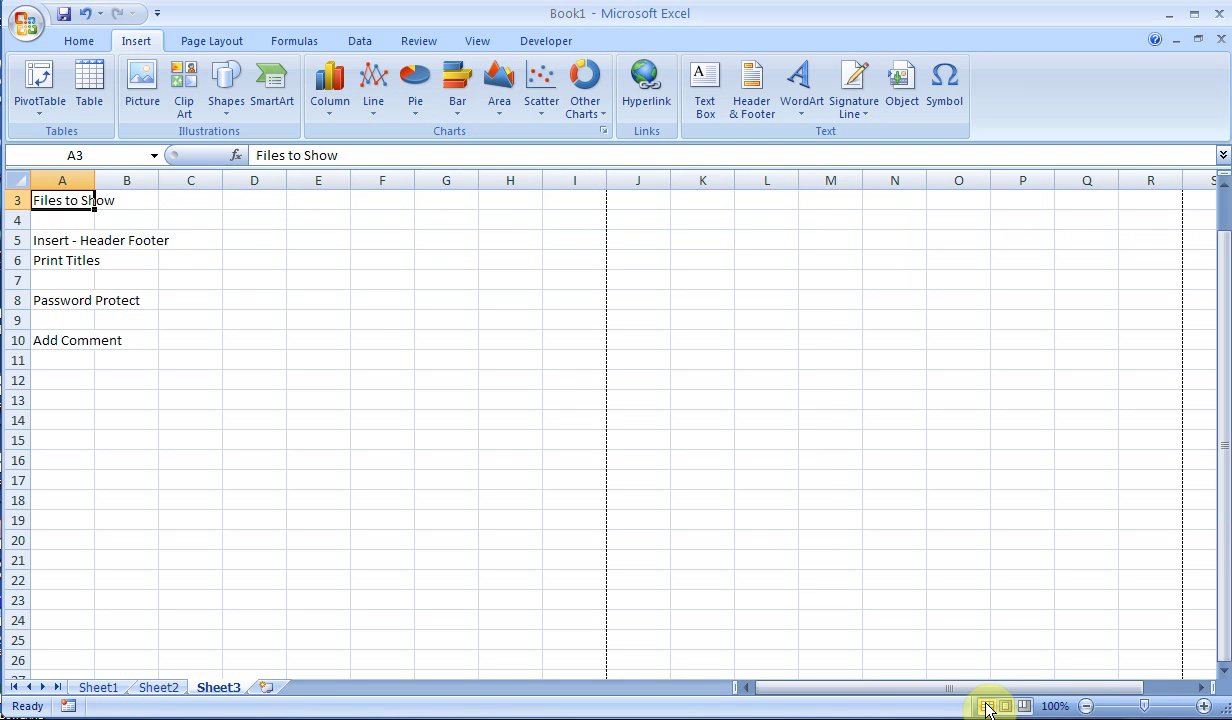
pyautogui.click(236, 44)
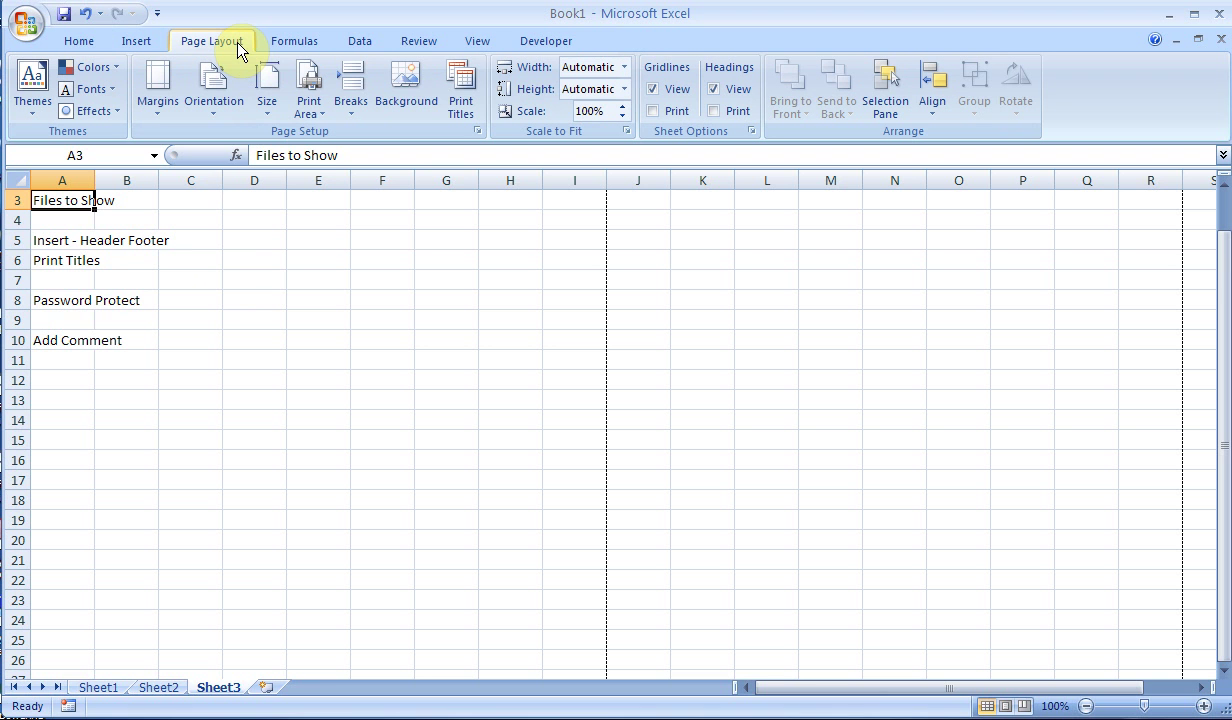
# - Set rows $1:$4 as Print Titles rows repeating at the top of each page
pyautogui.click(463, 92)
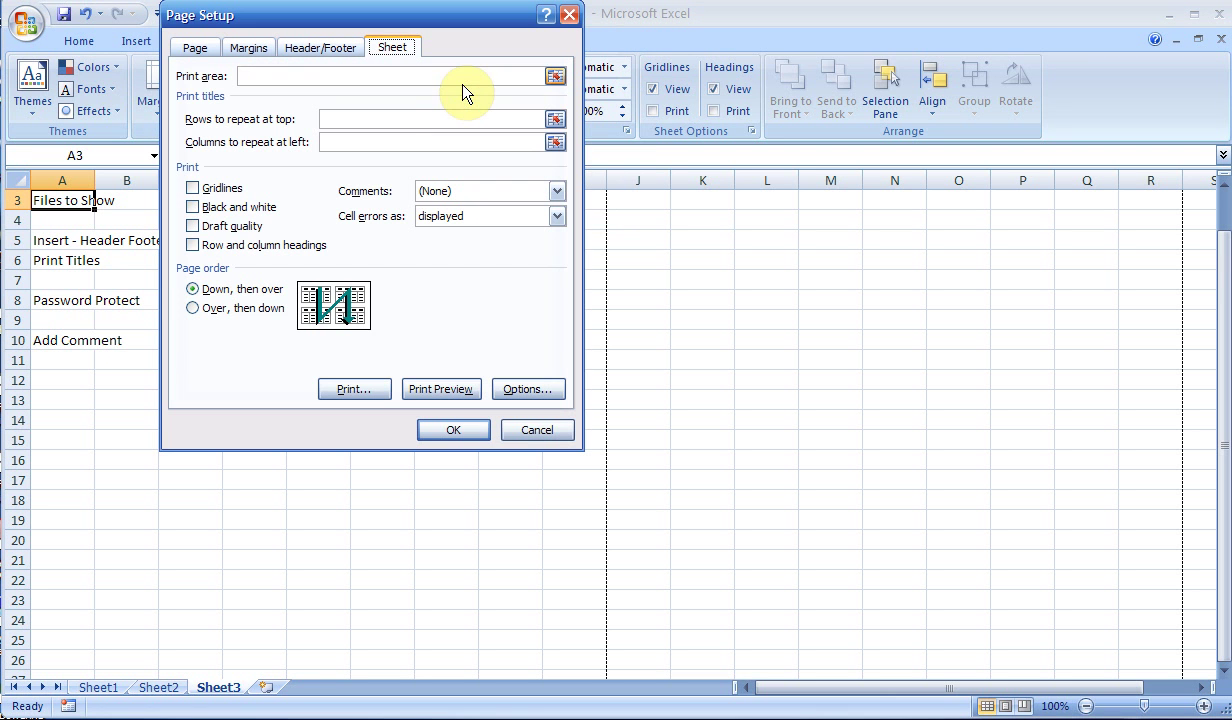
pyautogui.click(344, 119)
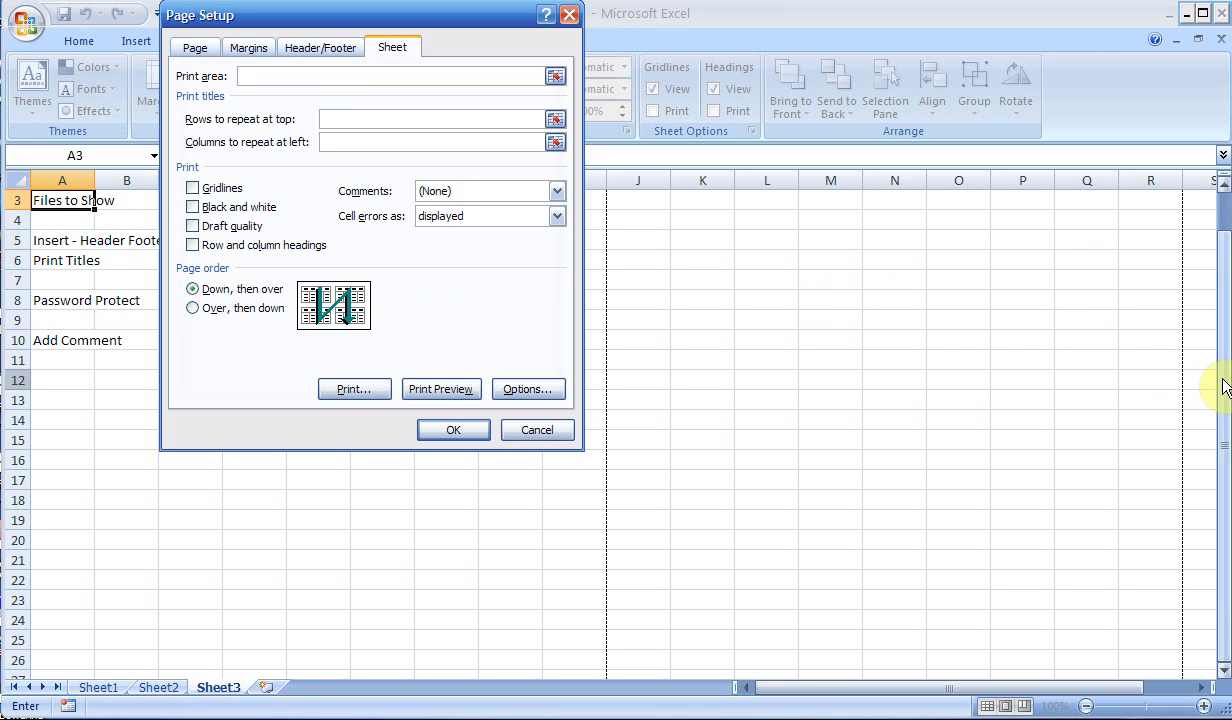
pyautogui.moveTo(1225, 443); pyautogui.dragTo(1225, 405)
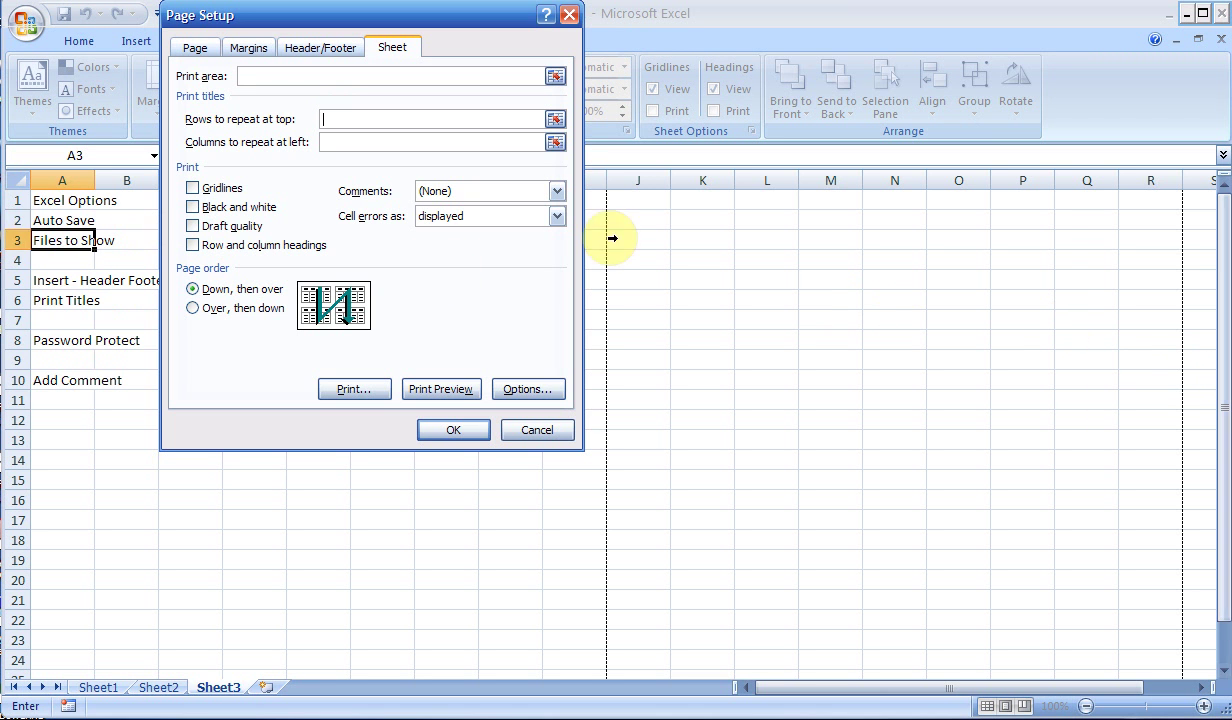
pyautogui.click(15, 199)
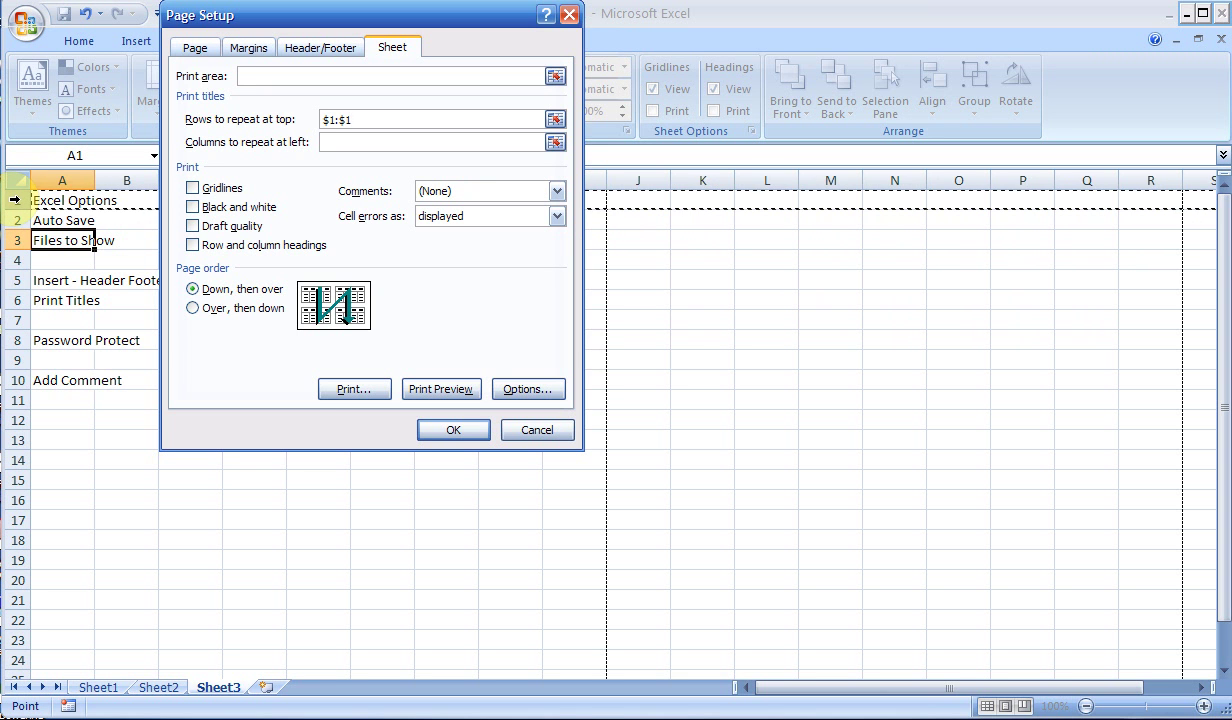
pyautogui.press('BackSpace')
pyautogui.press('BackSpace')
pyautogui.press('BackSpace')
pyautogui.press('BackSpace')
pyautogui.press('BackSpace')
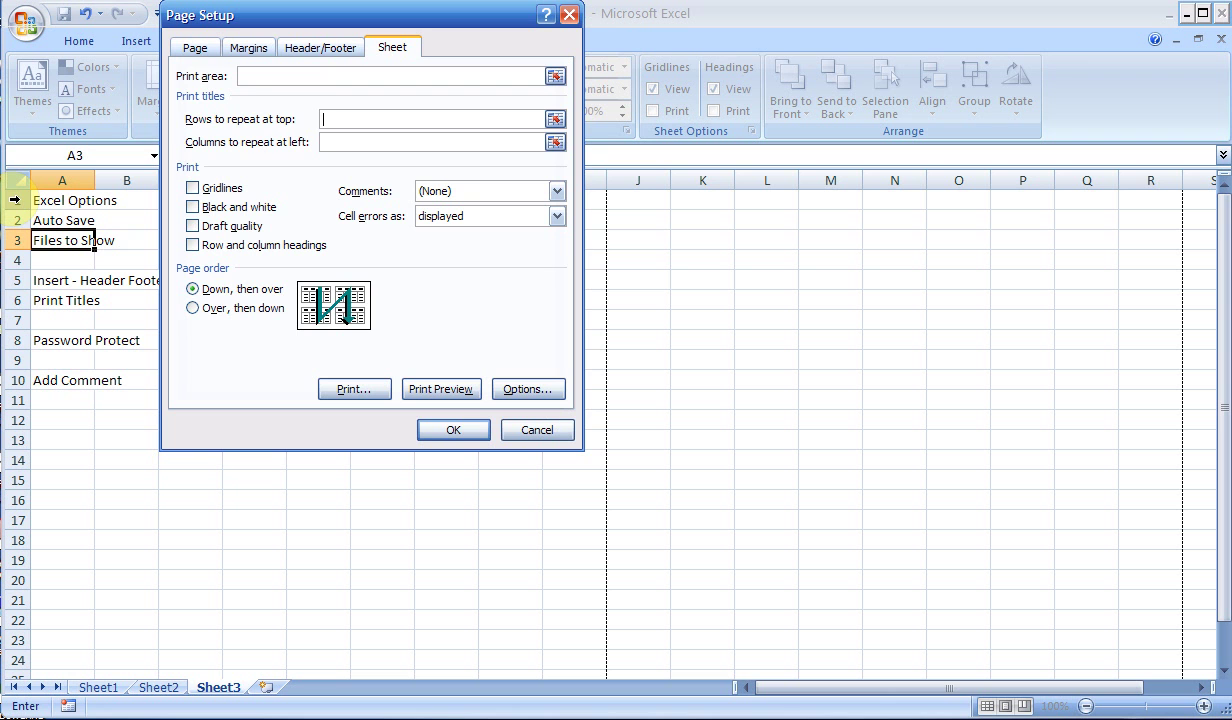
pyautogui.moveTo(15, 200); pyautogui.dragTo(15, 263)
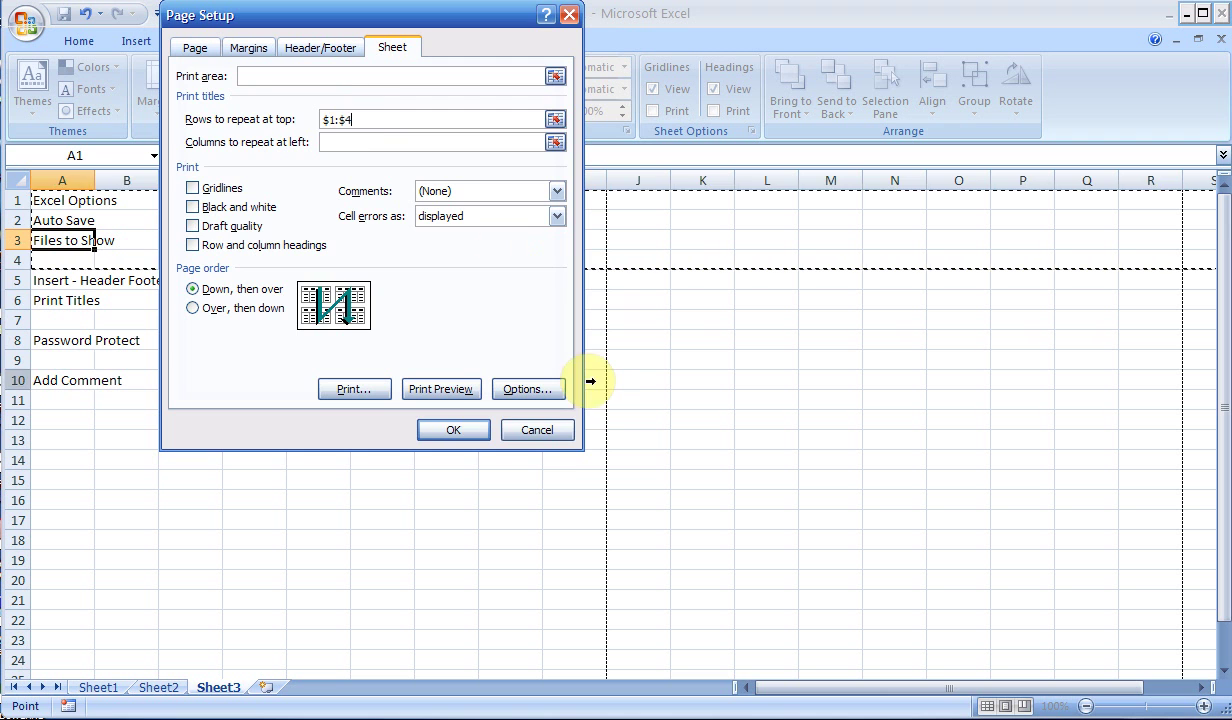
pyautogui.click(540, 432)
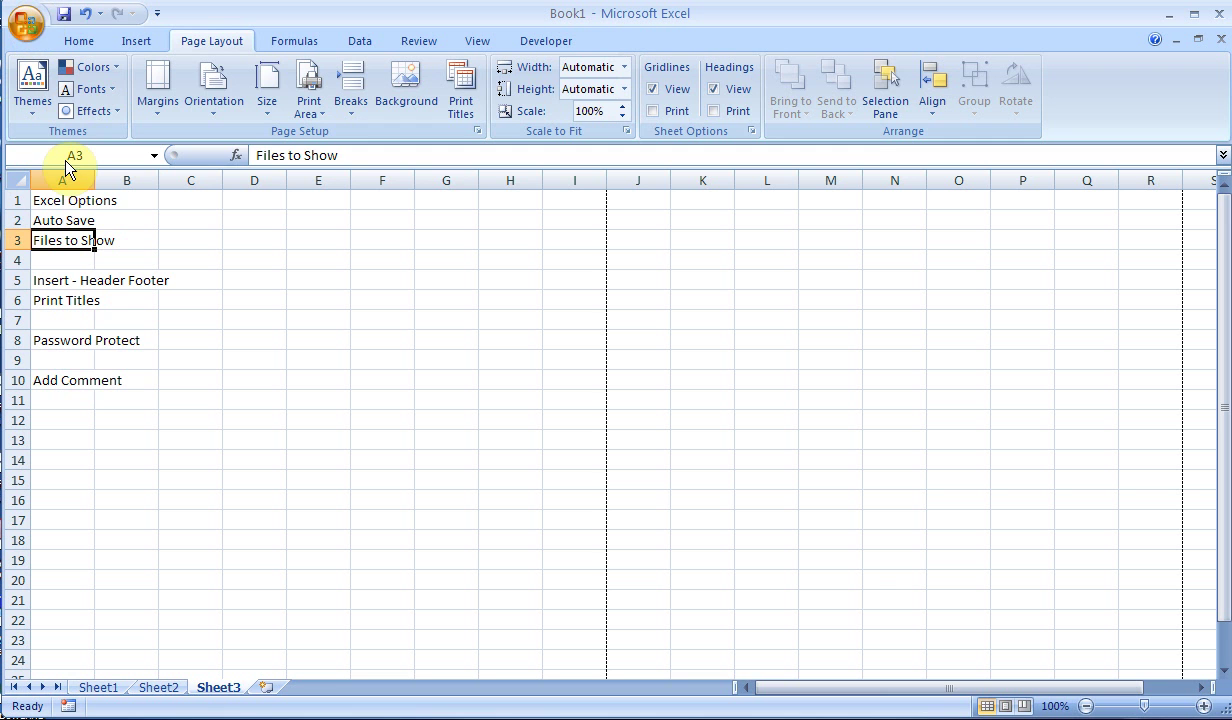
pyautogui.hotkey('ctrl', 's')
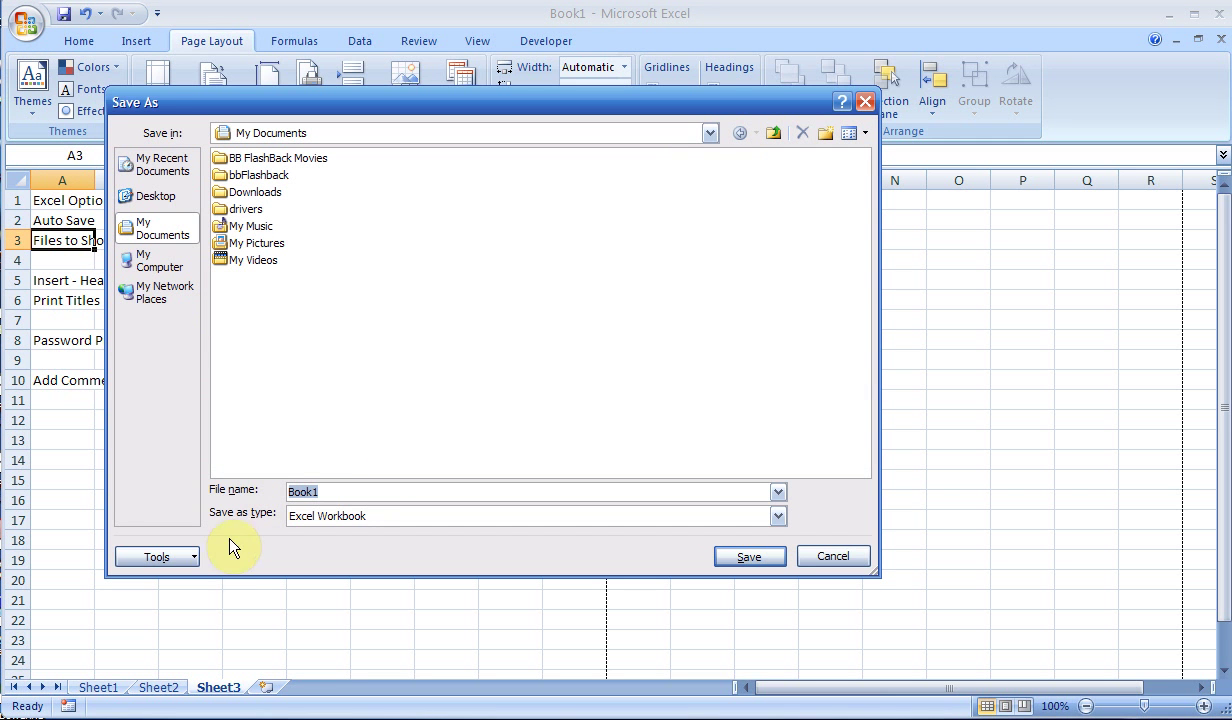
pyautogui.click(190, 557)
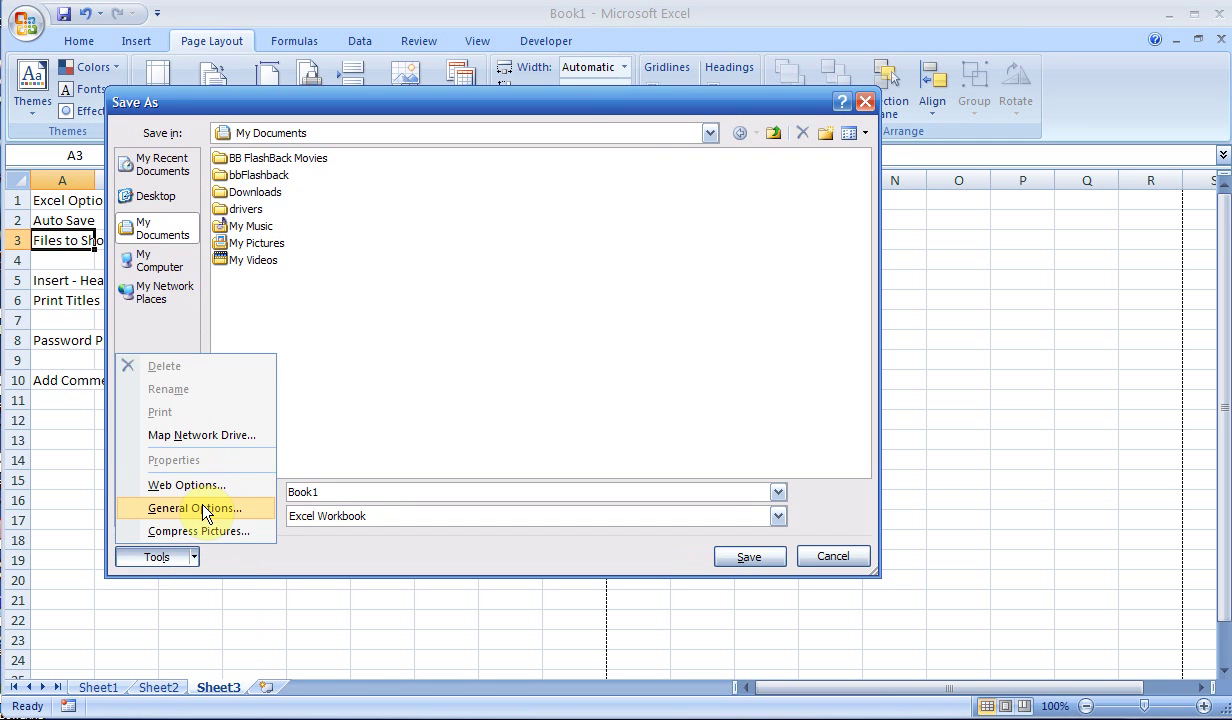
pyautogui.click(205, 508)
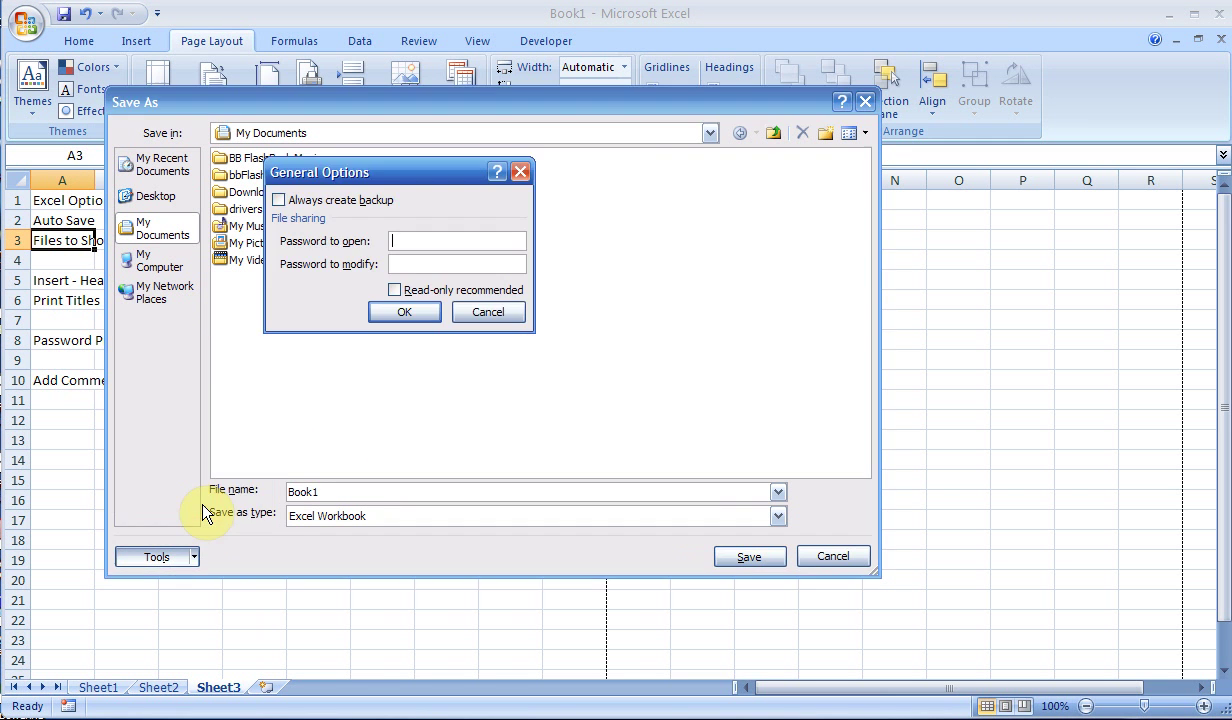
pyautogui.click(475, 311)
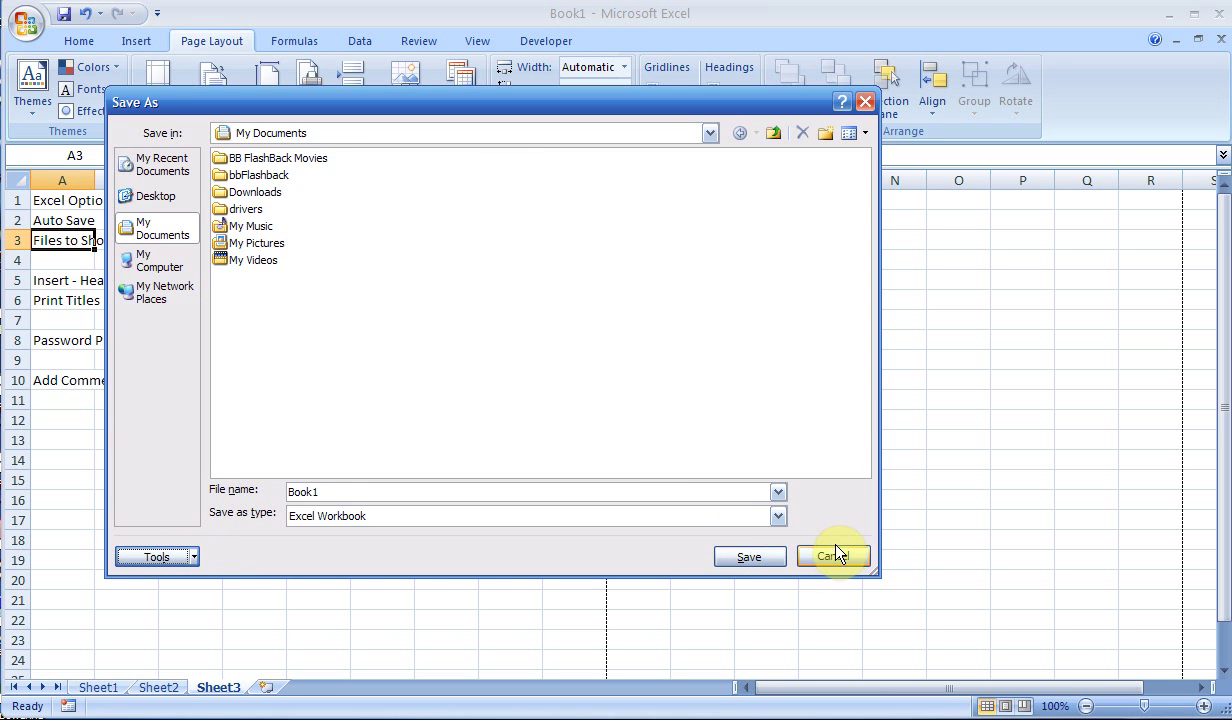
pyautogui.click(833, 557)
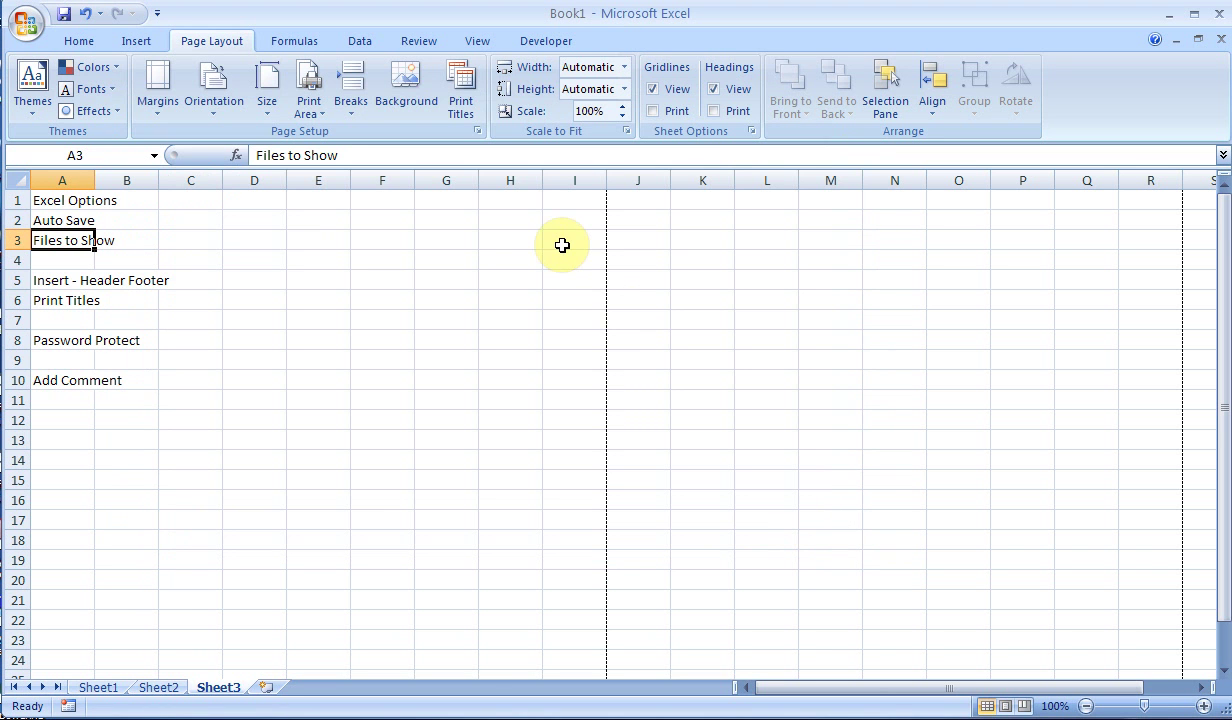
# - Check the Protection settings of cells A1:D11 in Format Cells and confirm them
pyautogui.click(370, 45)
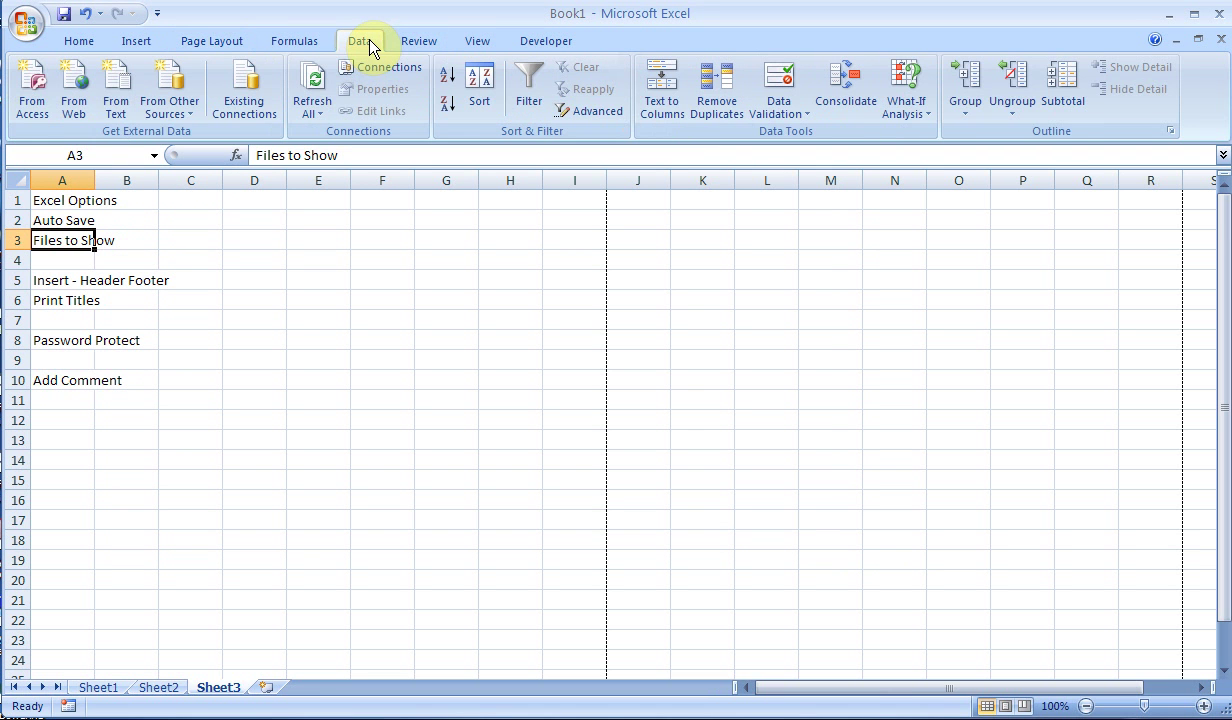
pyautogui.click(428, 44)
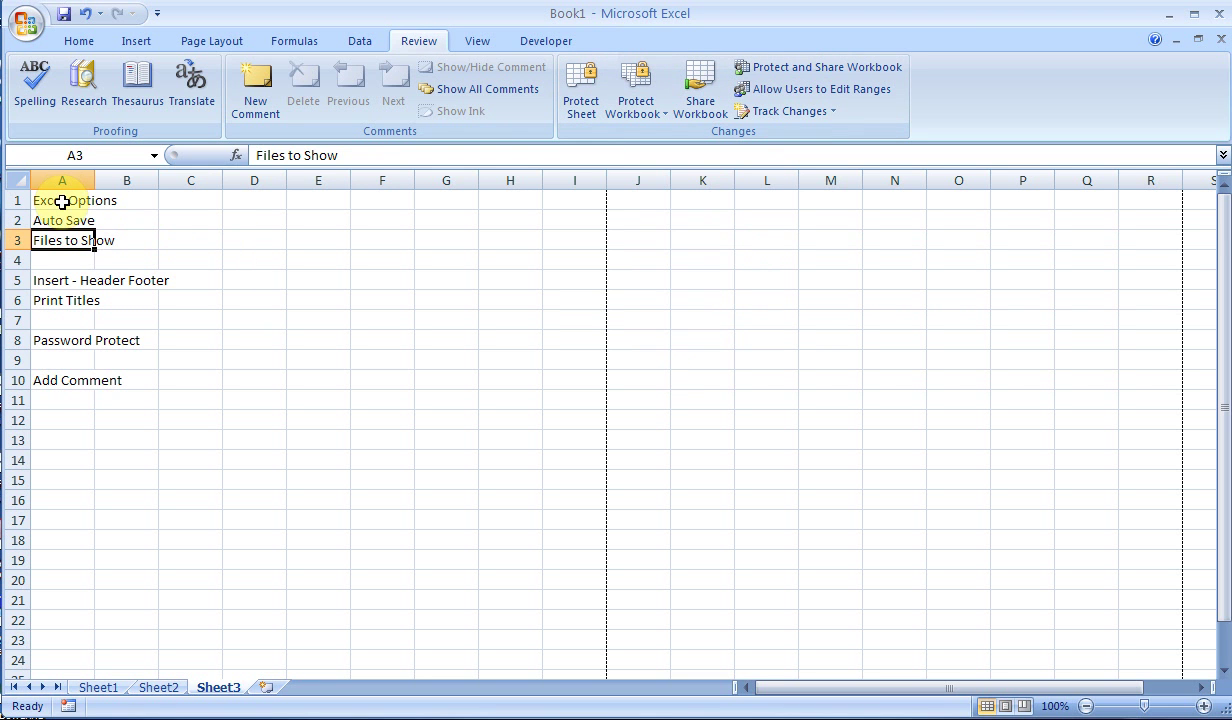
pyautogui.moveTo(62, 202); pyautogui.dragTo(278, 390)
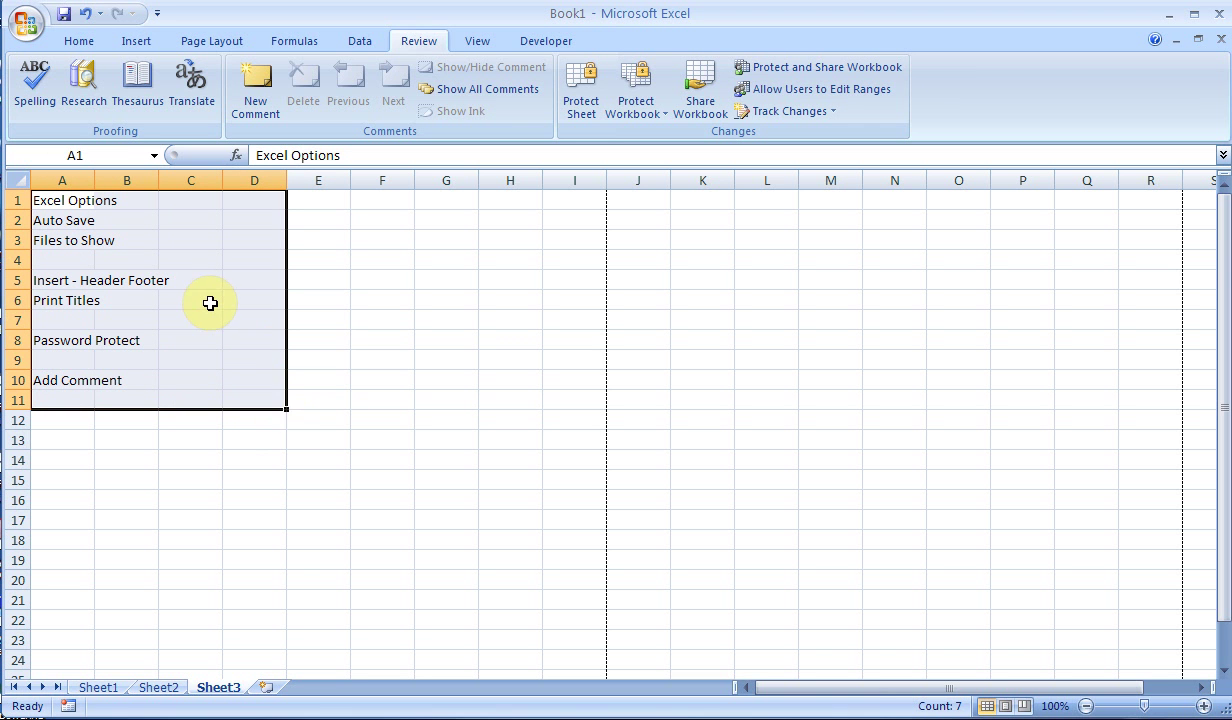
pyautogui.rightClick(210, 303)
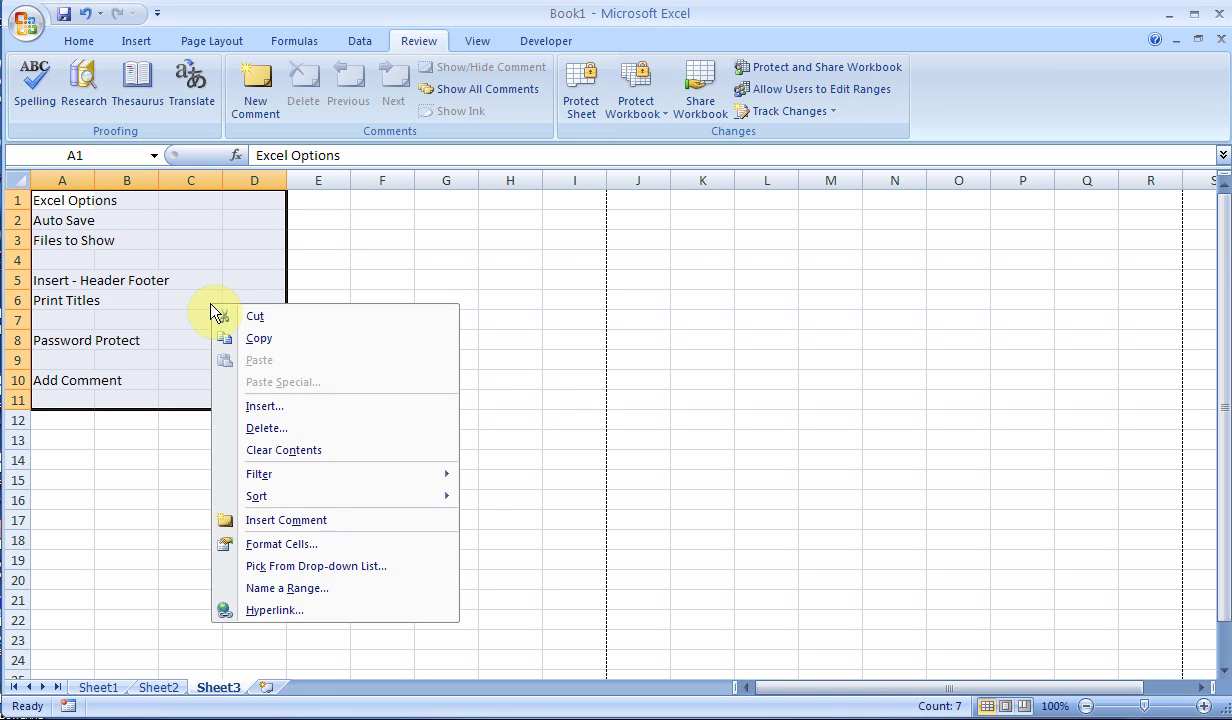
pyautogui.click(281, 544)
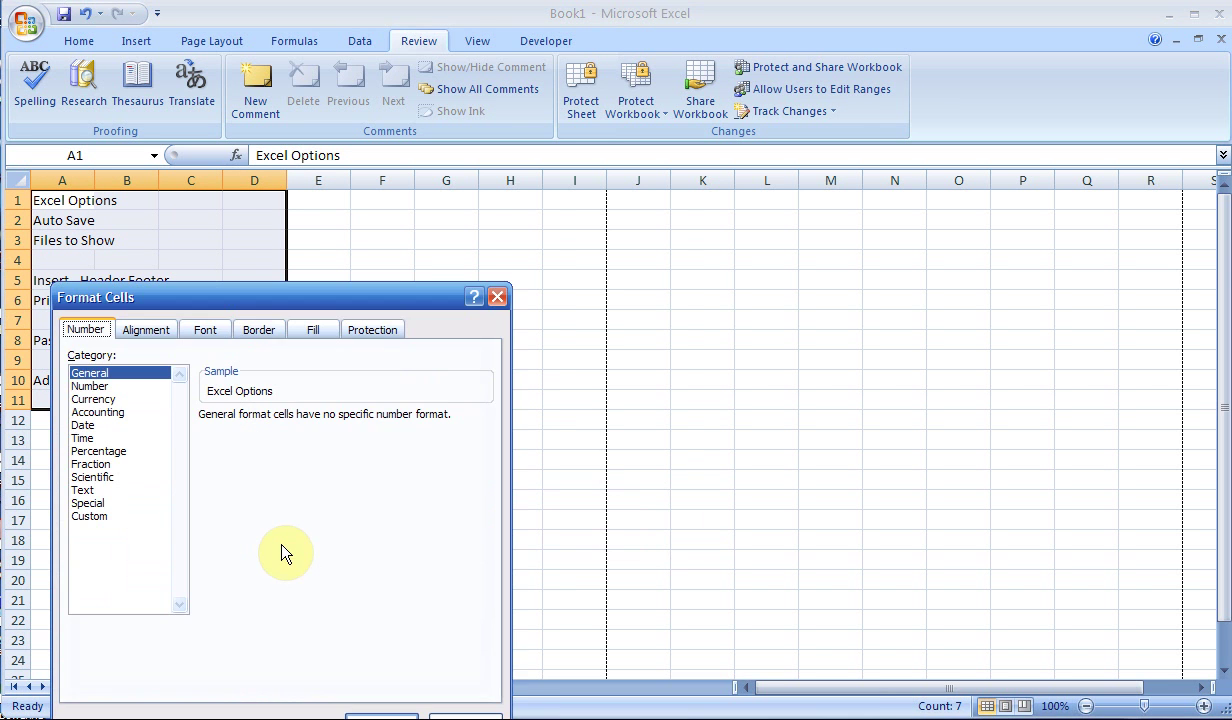
pyautogui.click(369, 334)
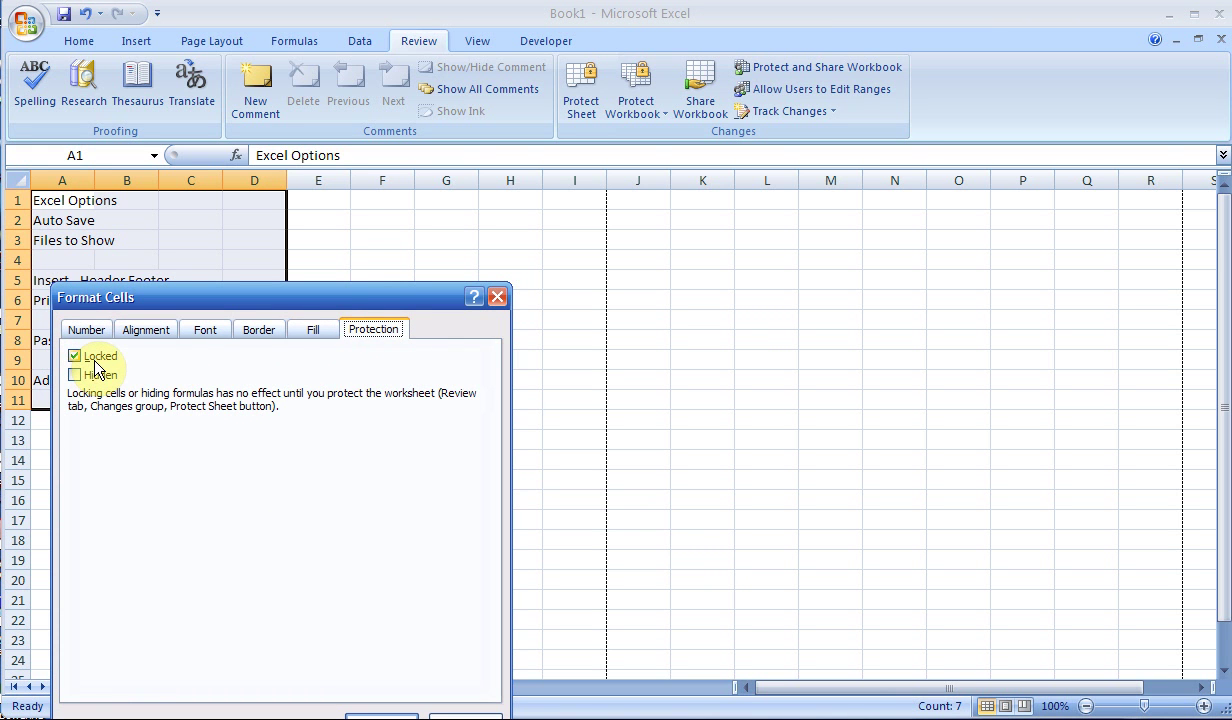
pyautogui.click(462, 716)
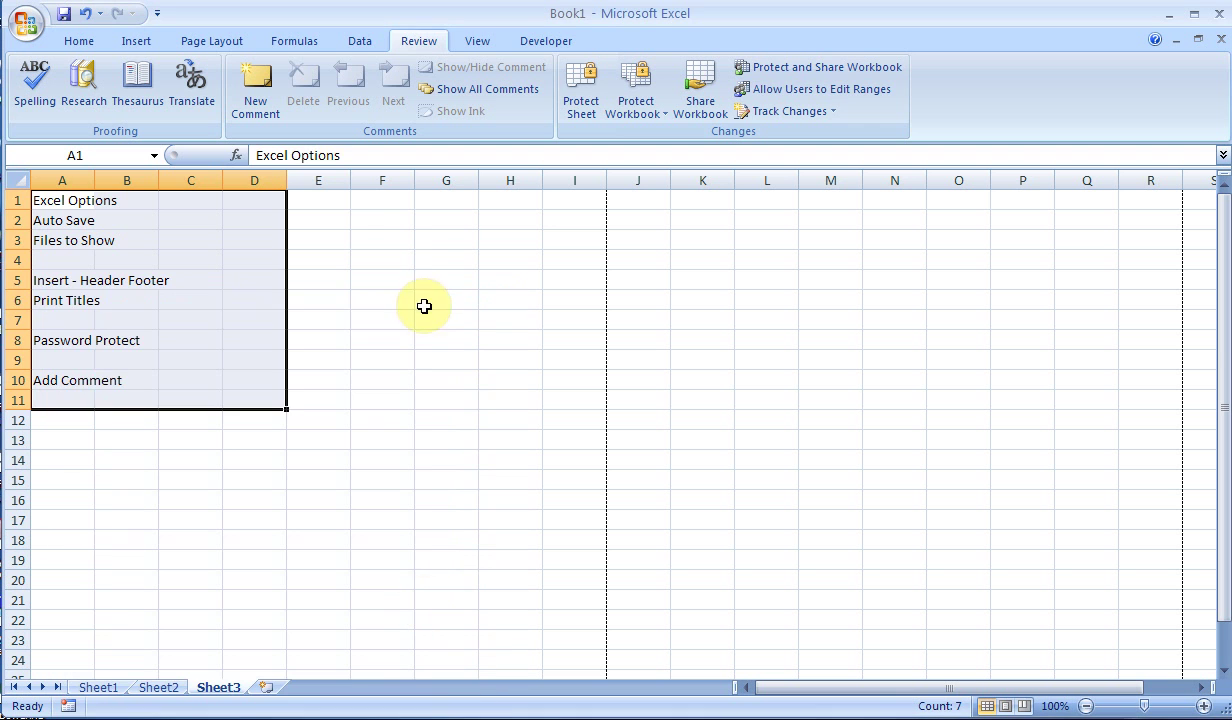
# - Turn off the Locked protection setting for cells E1:H10
pyautogui.moveTo(318, 200); pyautogui.dragTo(500, 376)
pyautogui.rightClick(386, 251)
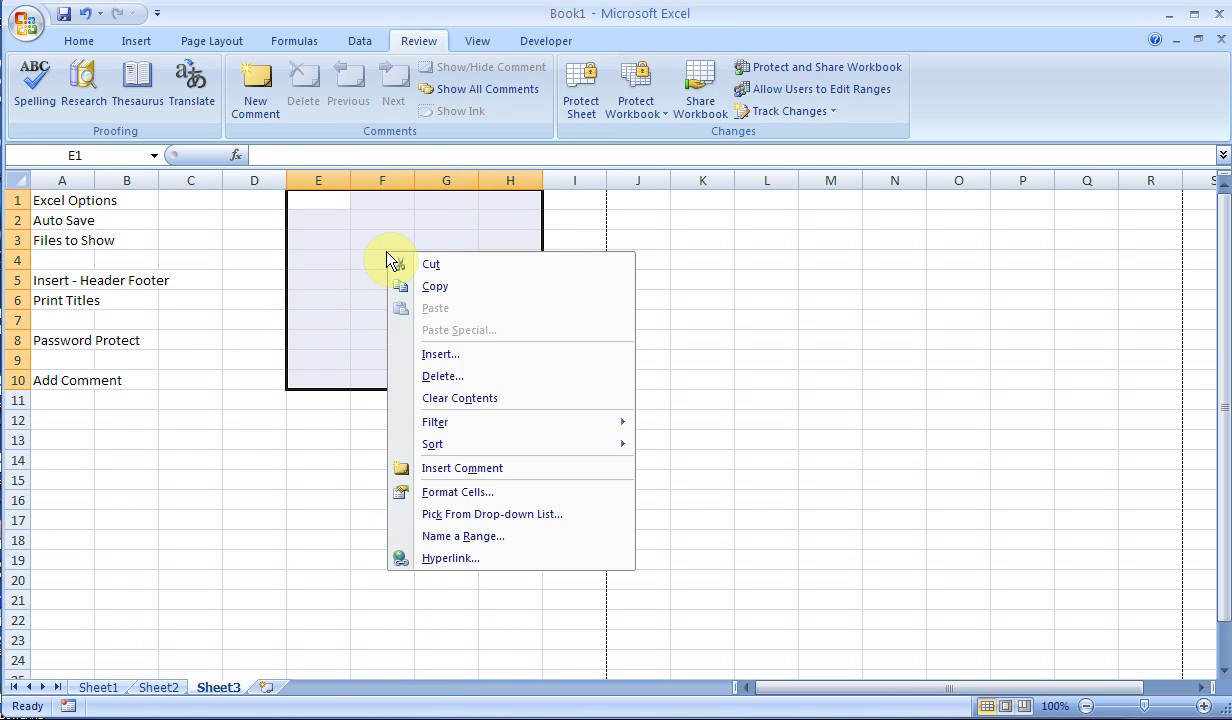
pyautogui.click(445, 492)
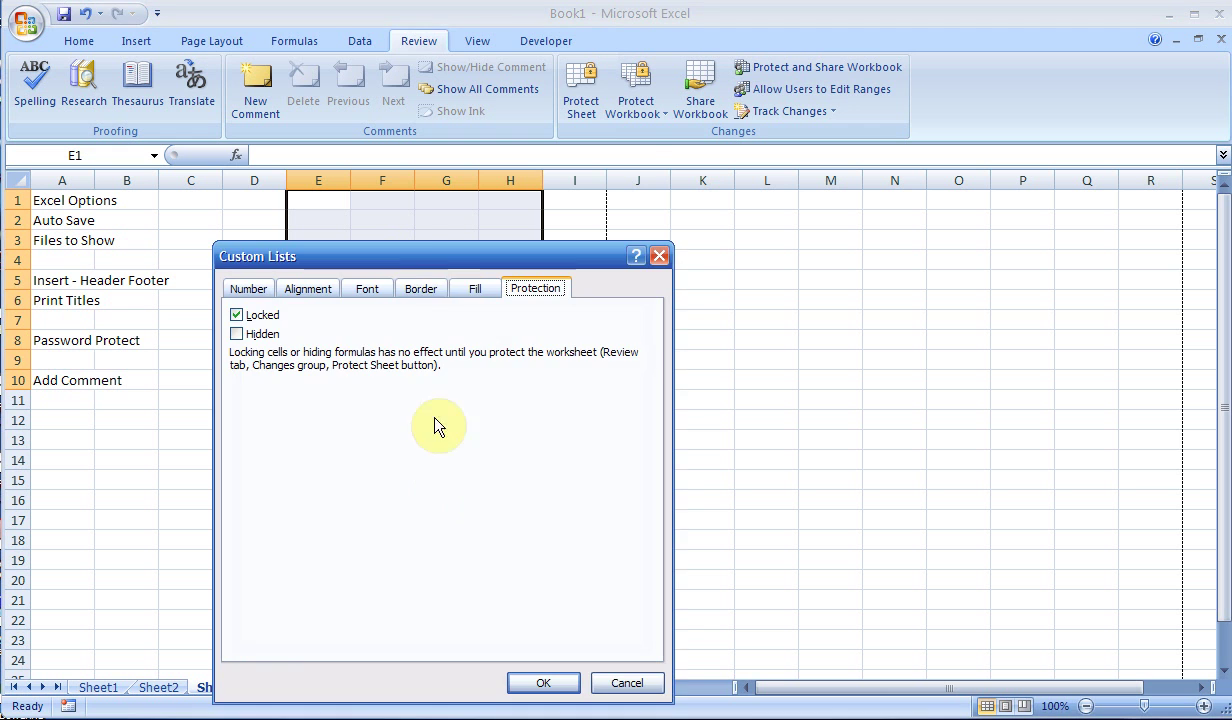
pyautogui.moveTo(410, 250); pyautogui.dragTo(390, 153)
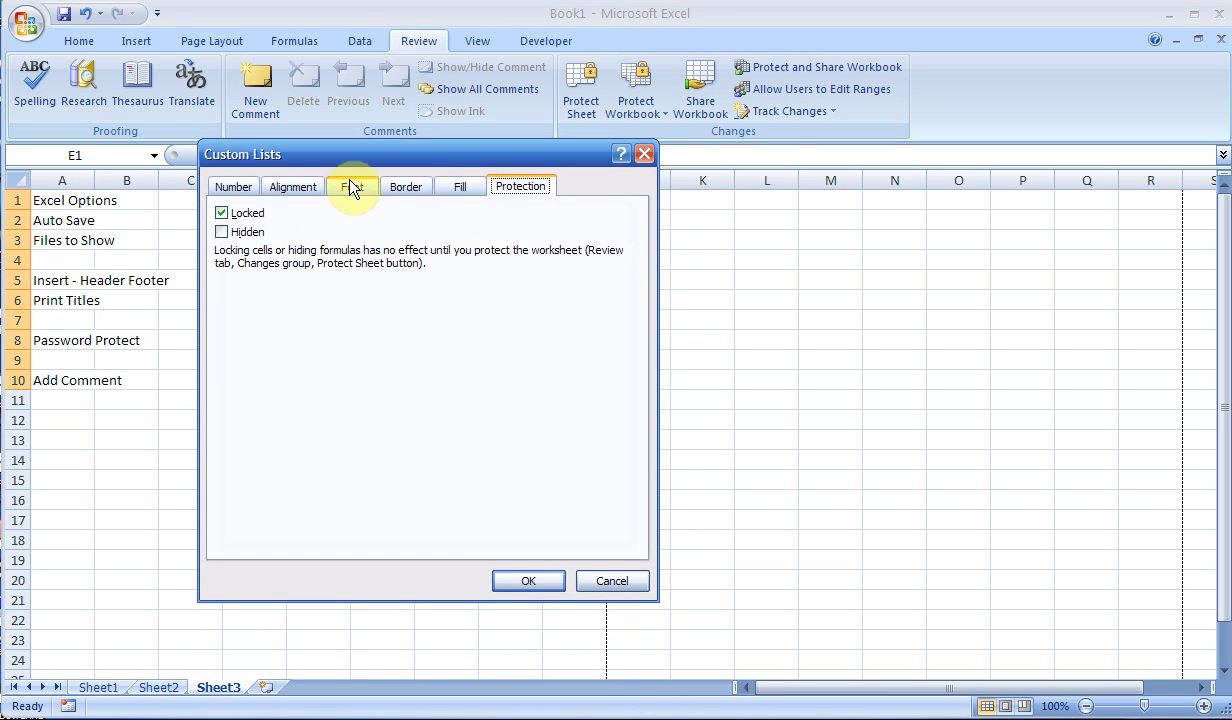
pyautogui.click(221, 213)
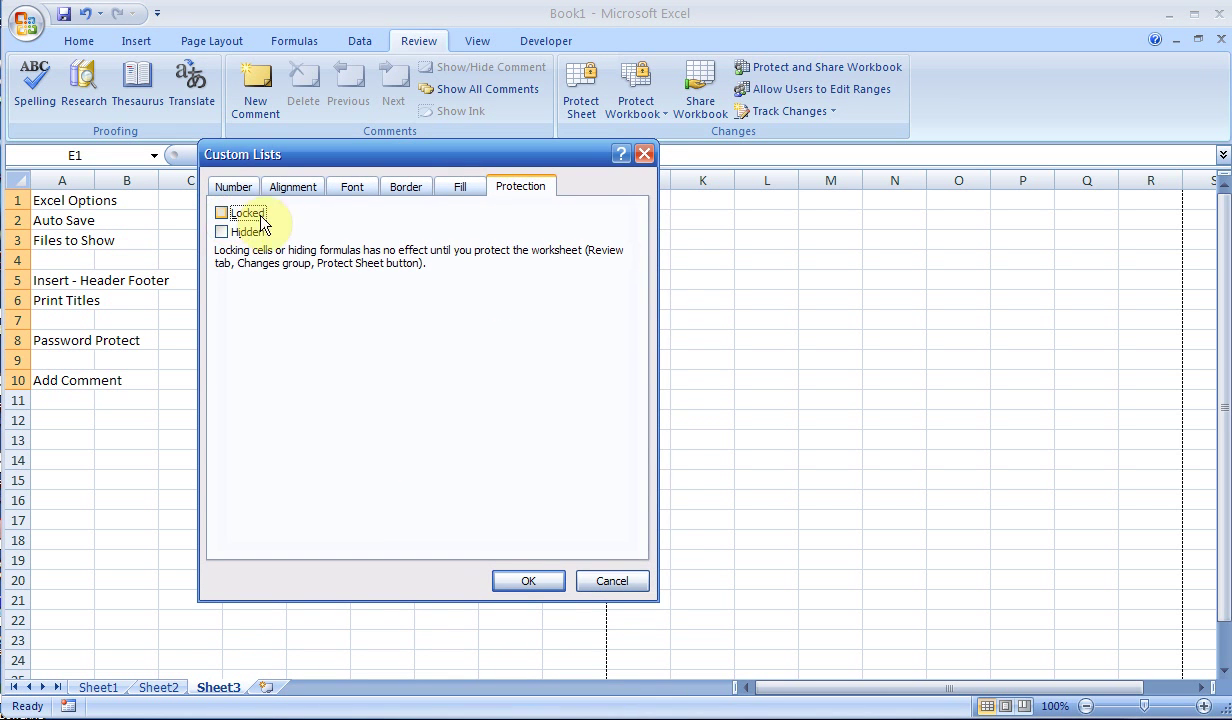
pyautogui.click(513, 583)
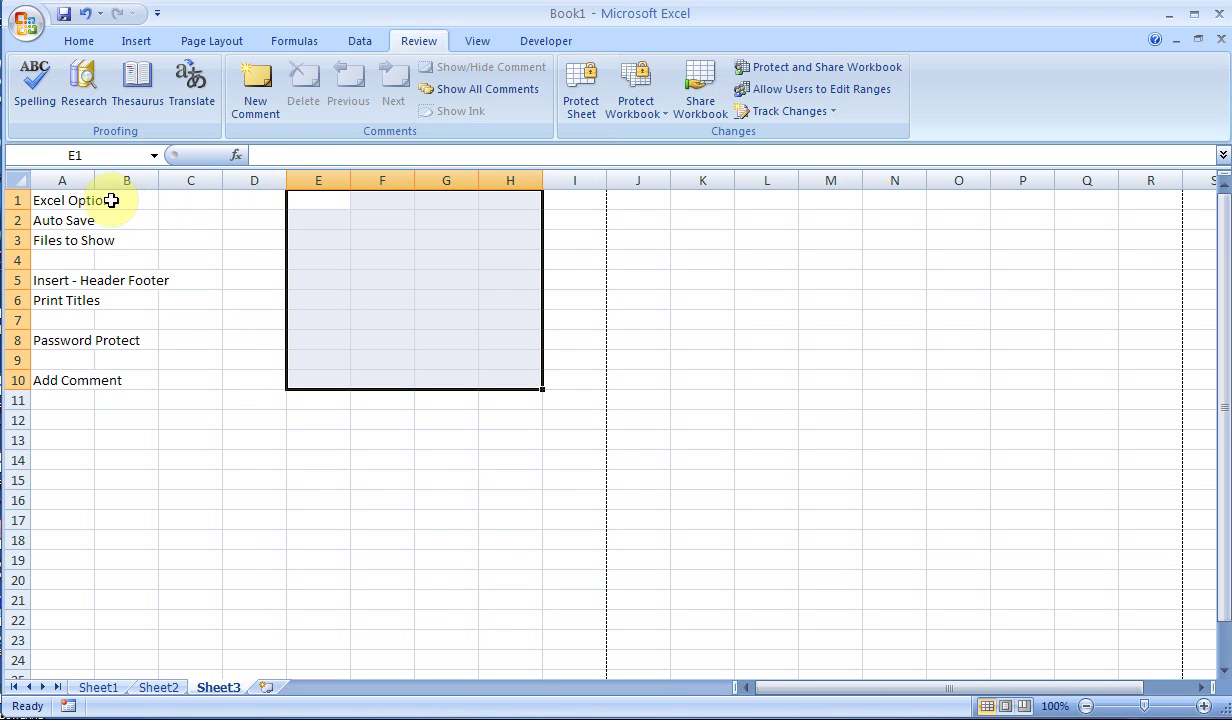
pyautogui.click(78, 200)
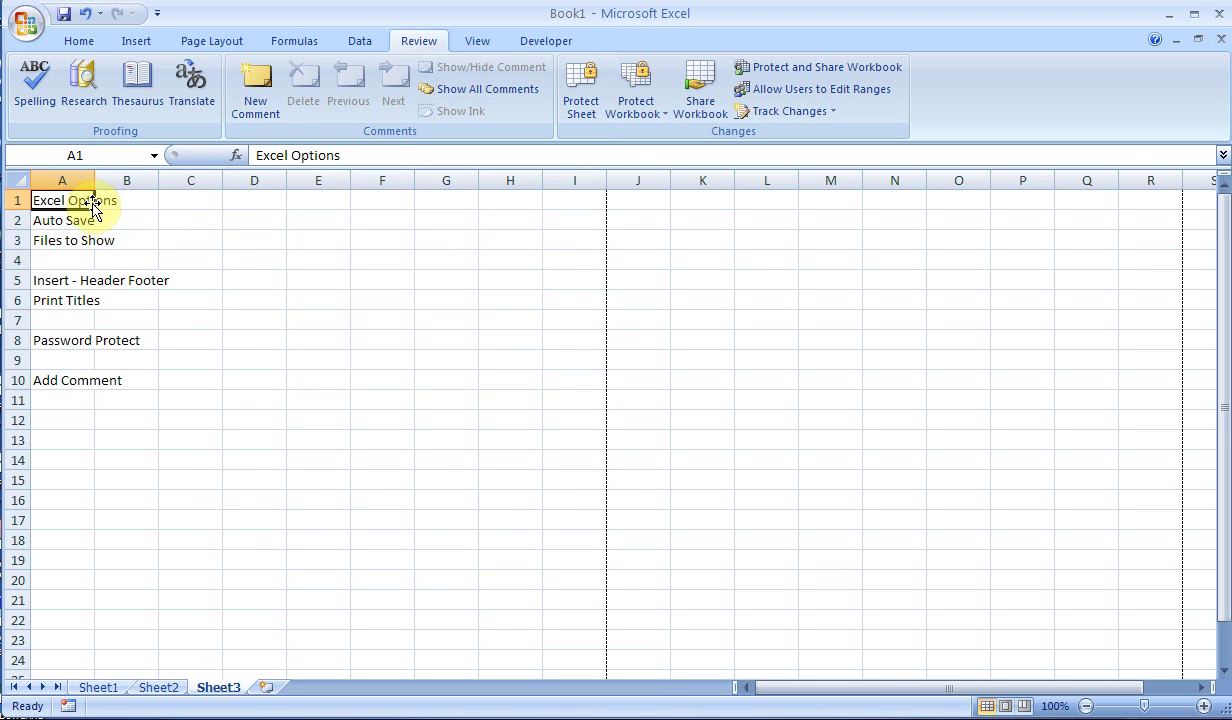
# - Protect Sheet3 with a password, entering and confirming it
pyautogui.click(578, 99)
pyautogui.write('123')
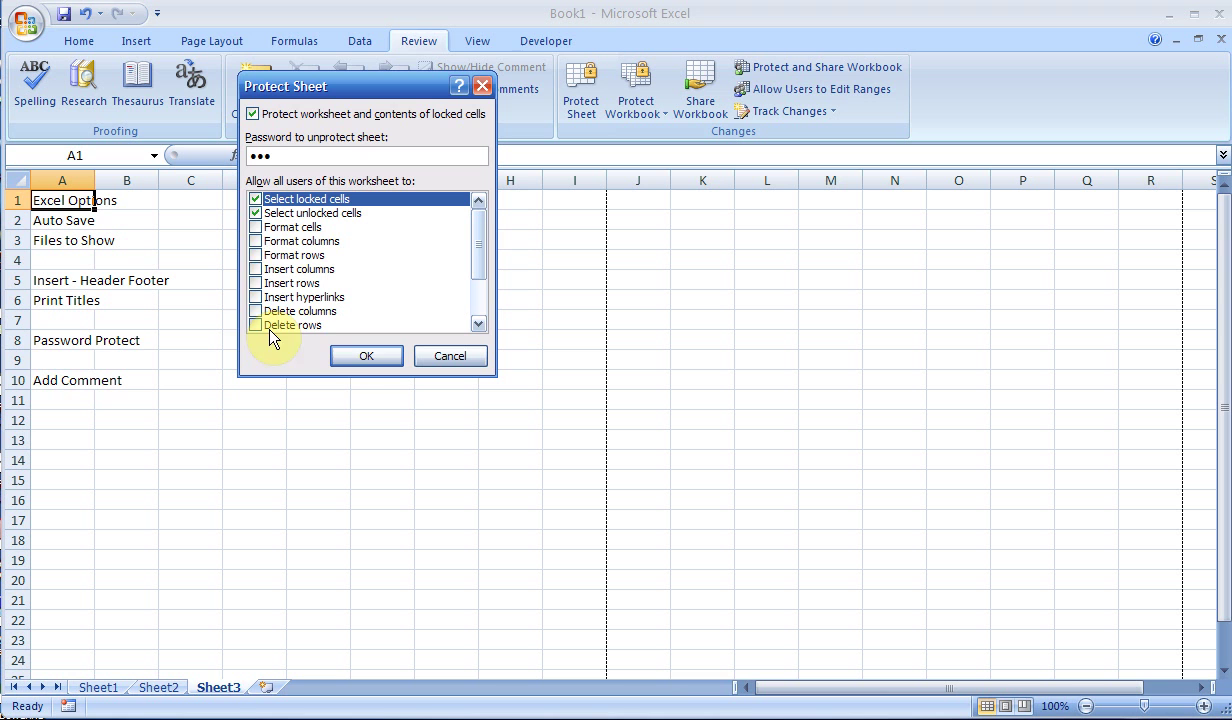
pyautogui.click(360, 358)
pyautogui.write('123')
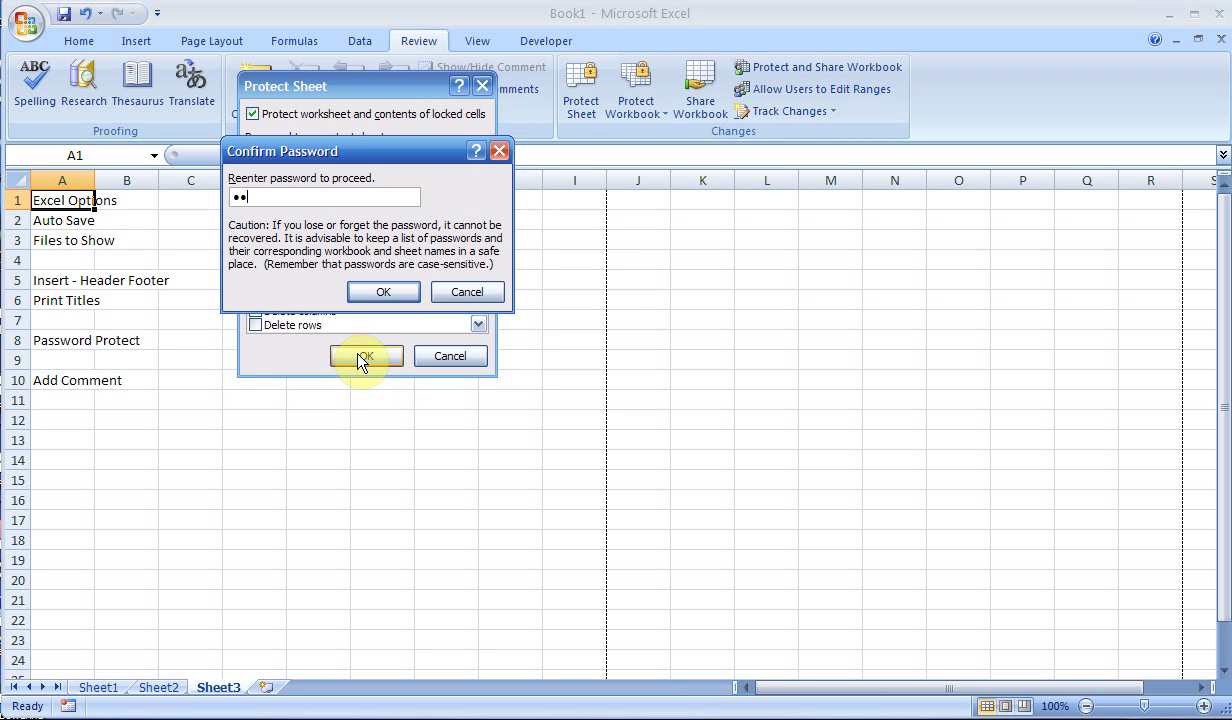
pyautogui.click(380, 296)
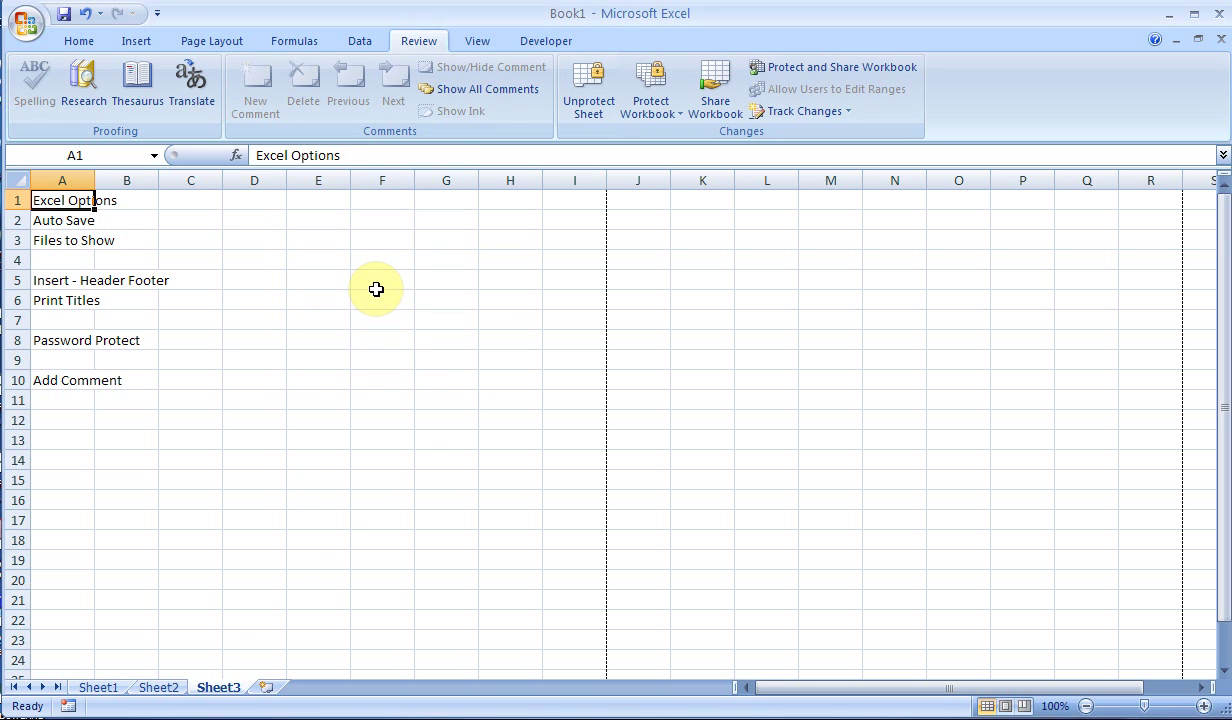
# - Try editing locked cell A4, dismiss the warning, then enter 122 in unlocked F2
pyautogui.click(88, 260)
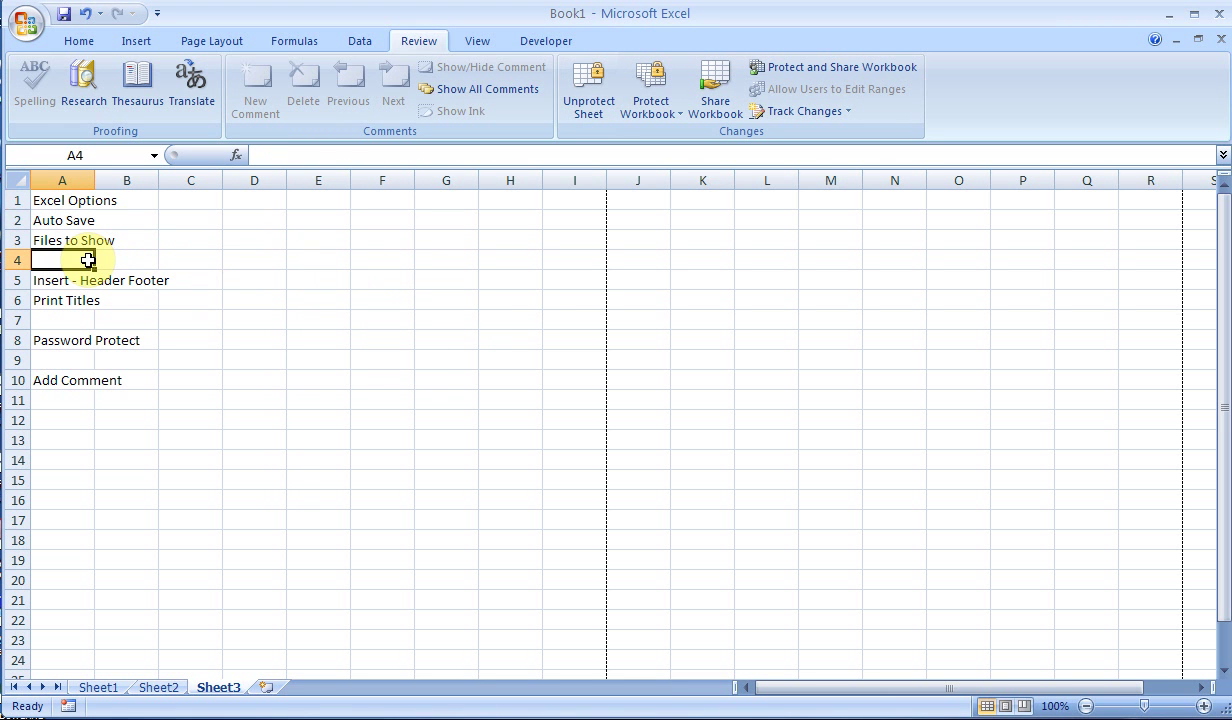
pyautogui.doubleClick(88, 260)
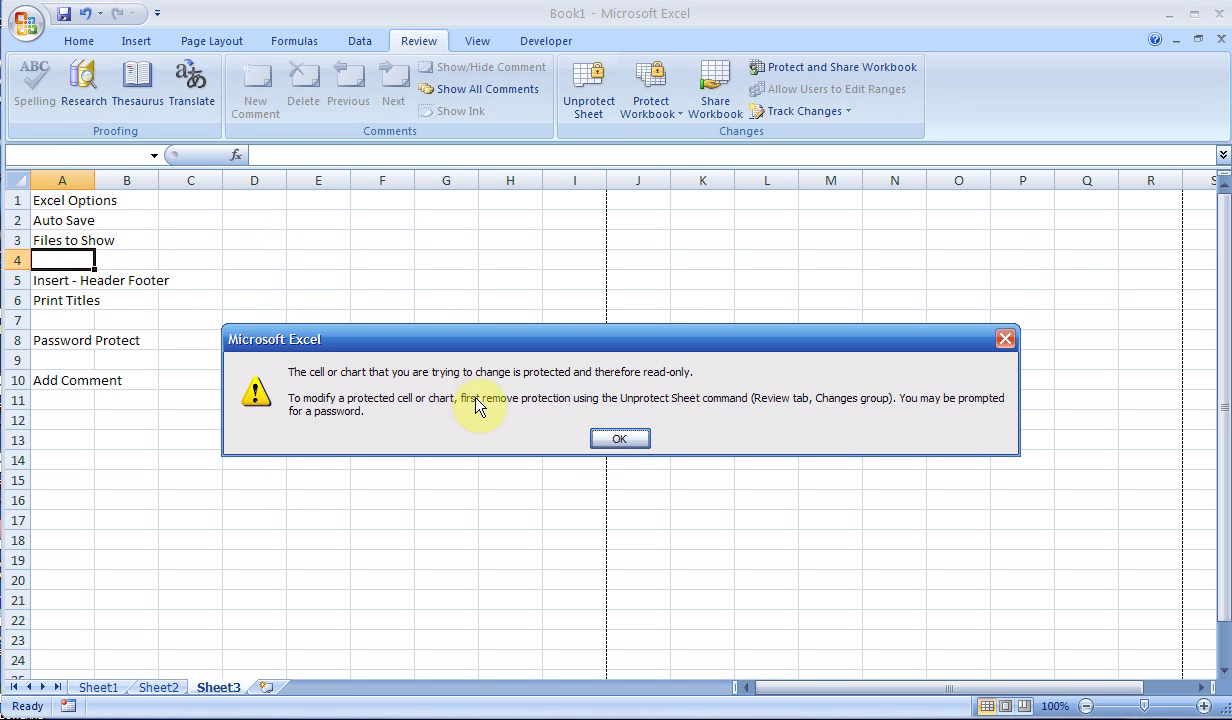
pyautogui.click(607, 441)
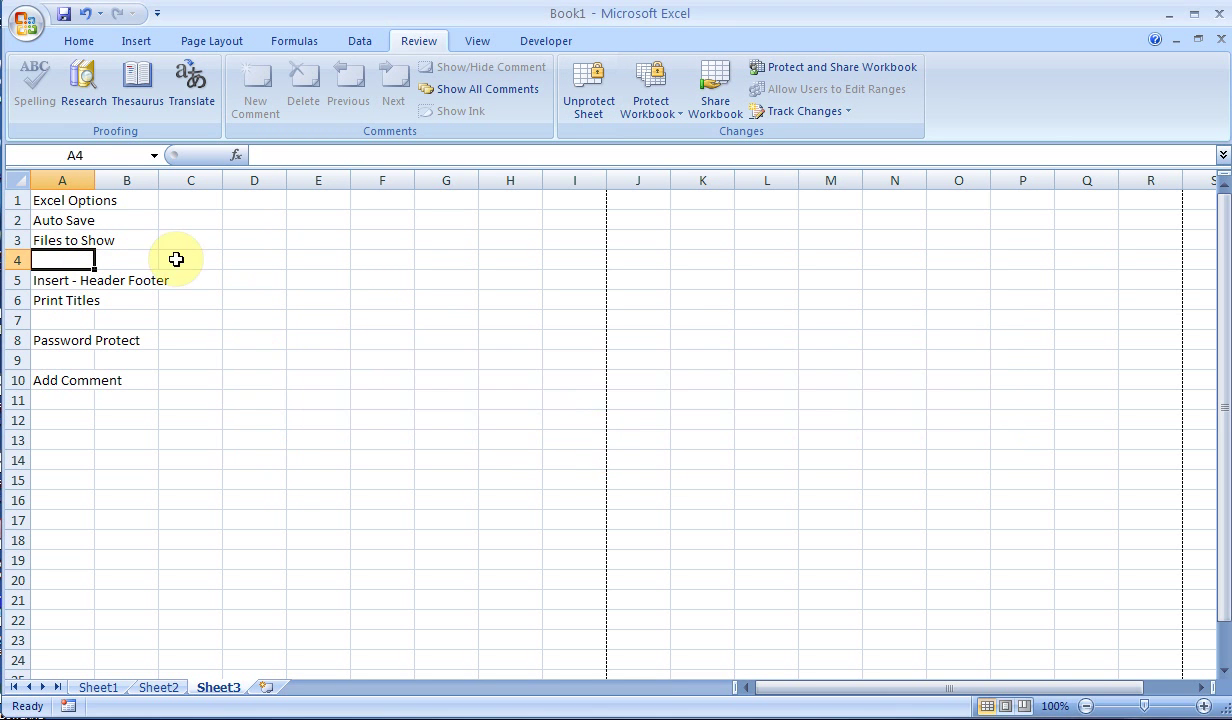
pyautogui.click(394, 218)
pyautogui.write('122')
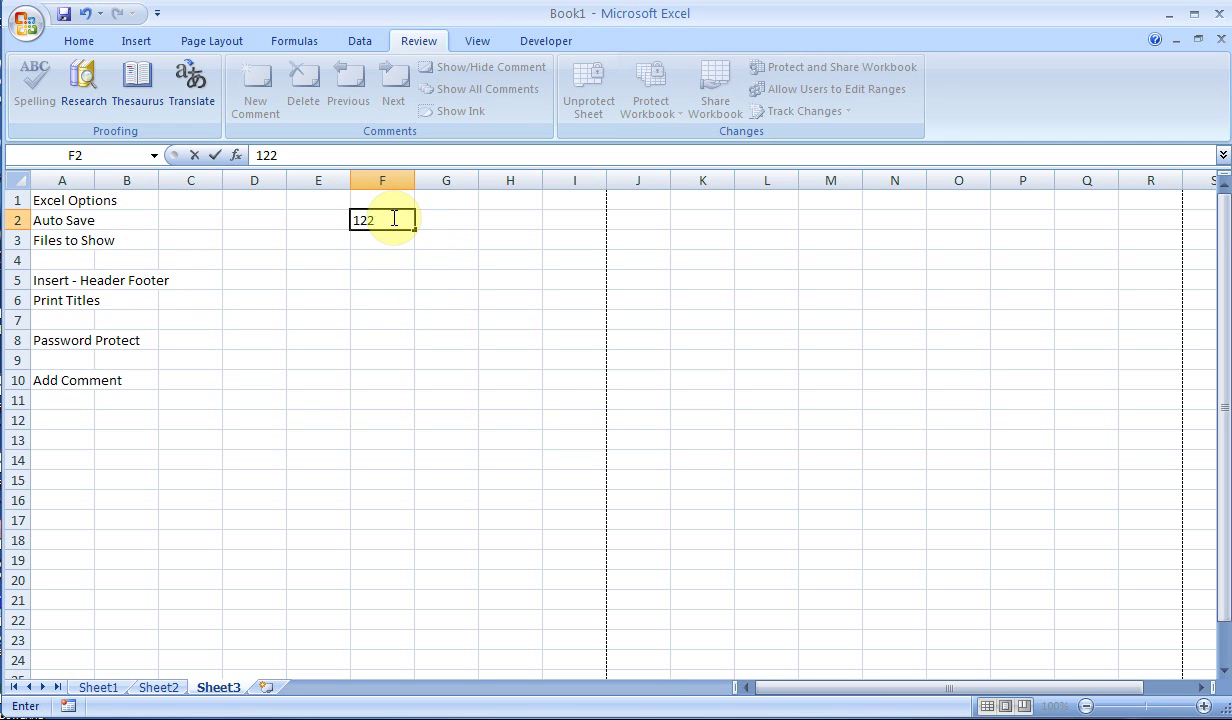
pyautogui.press('Return')
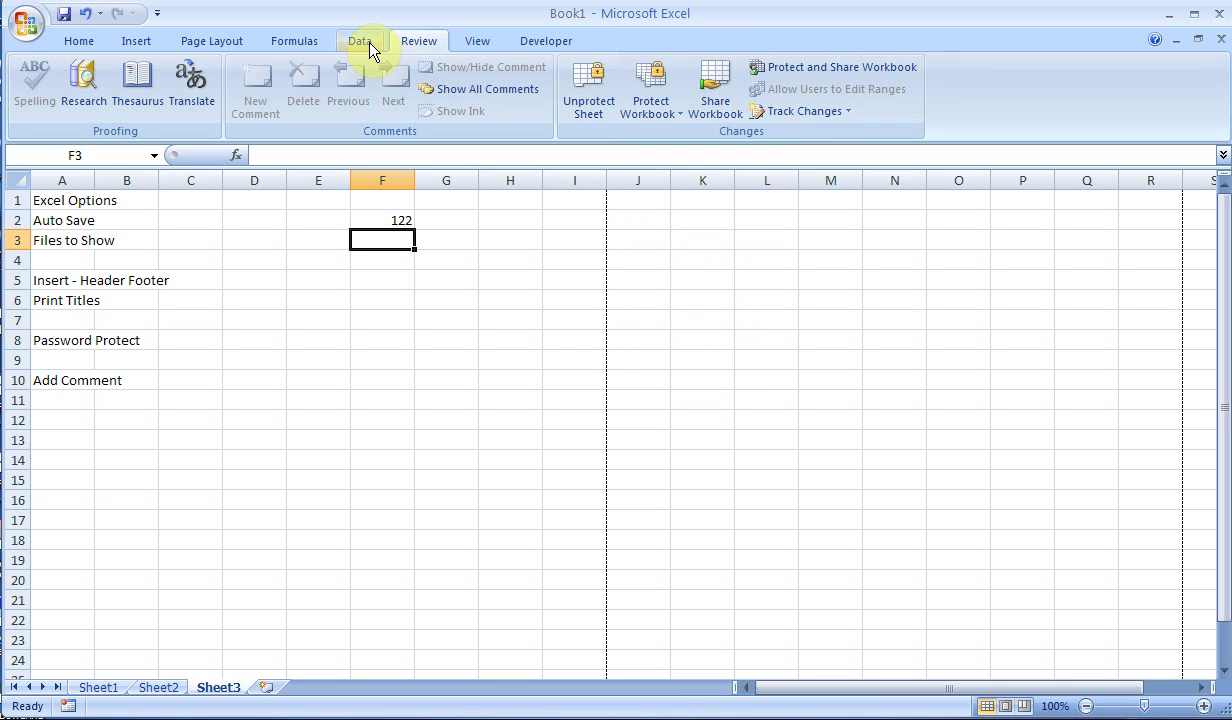
# - Unprotect Sheet3 by entering the sheet password
pyautogui.click(506, 243)
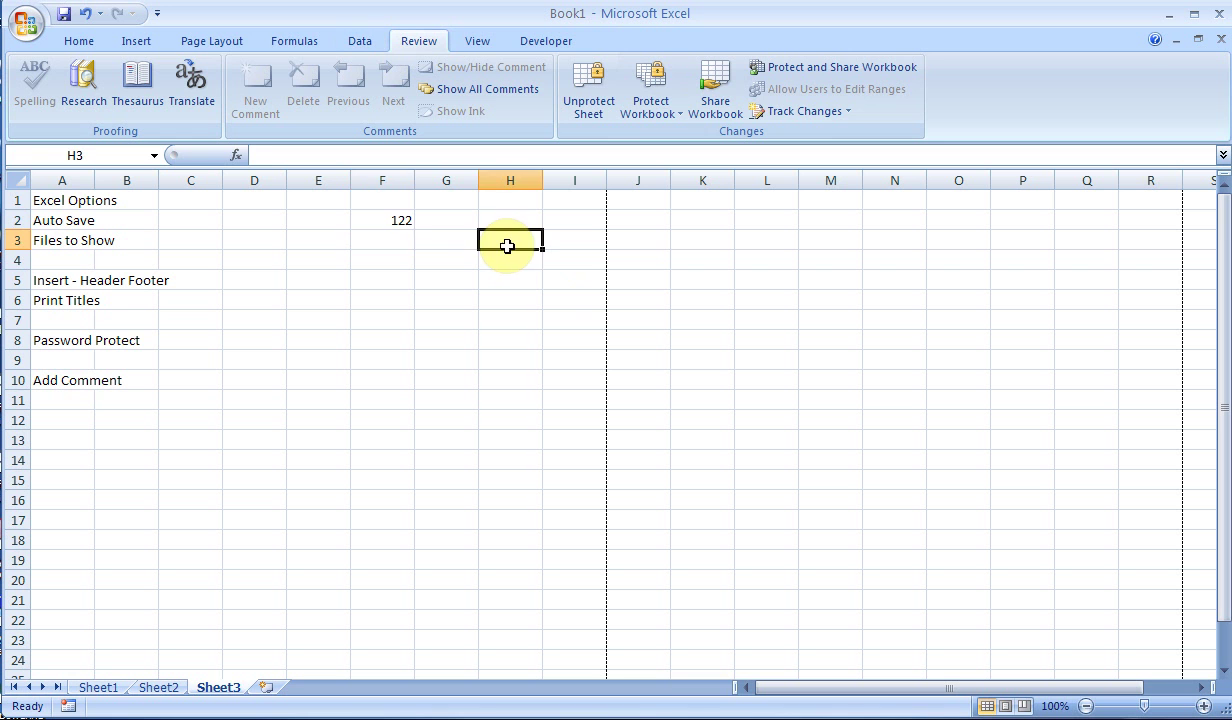
pyautogui.click(405, 222)
pyautogui.click(585, 118)
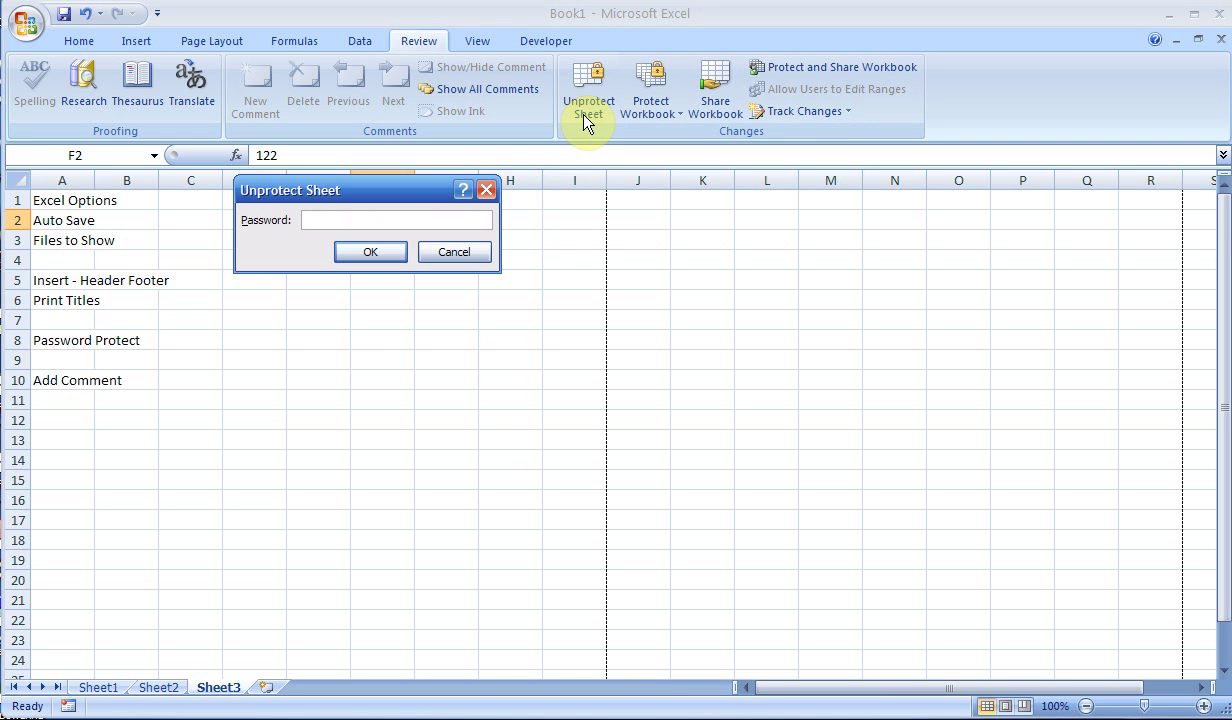
pyautogui.write('123')
pyautogui.click(371, 251)
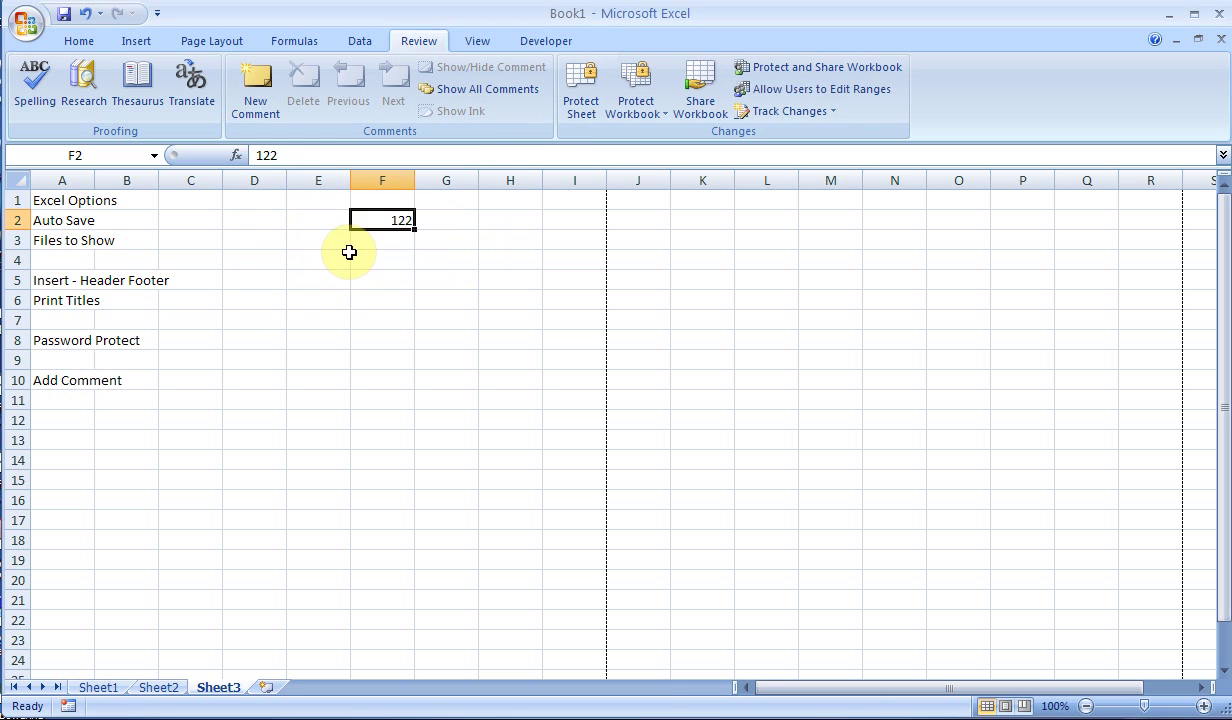
# - Add a comment to A1 reading 'Message is available for others to see'
pyautogui.click(64, 204)
pyautogui.click(250, 100)
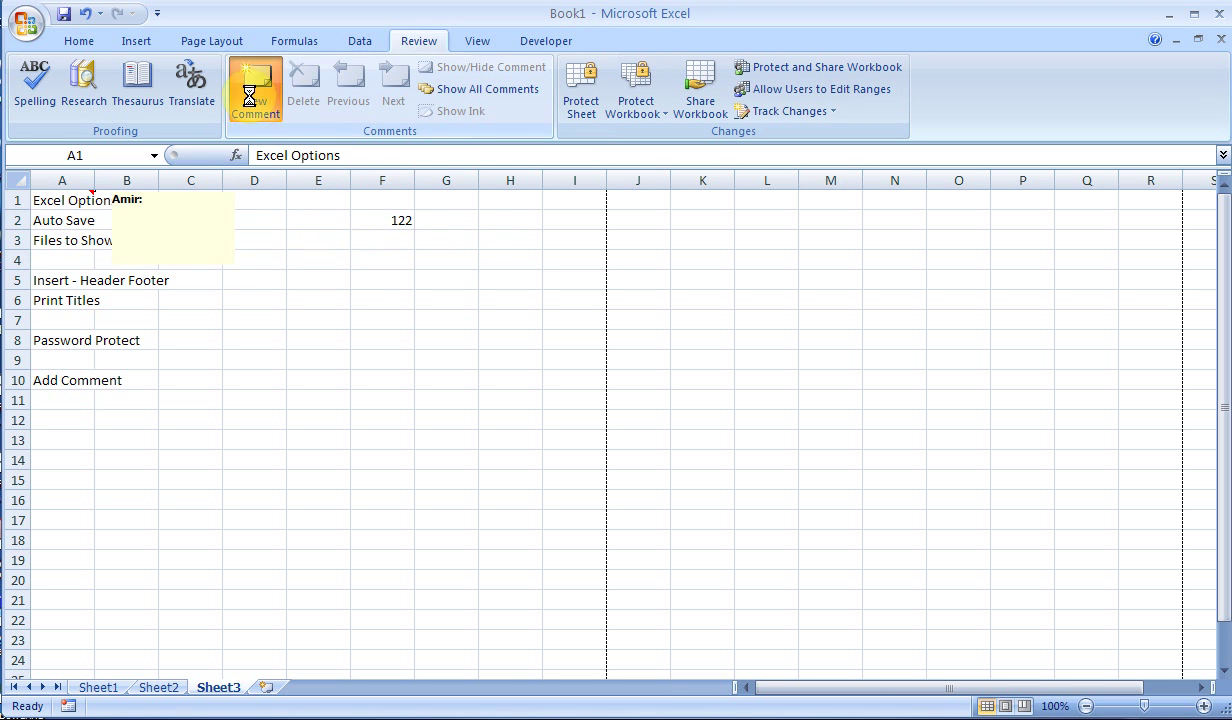
pyautogui.write('Me')
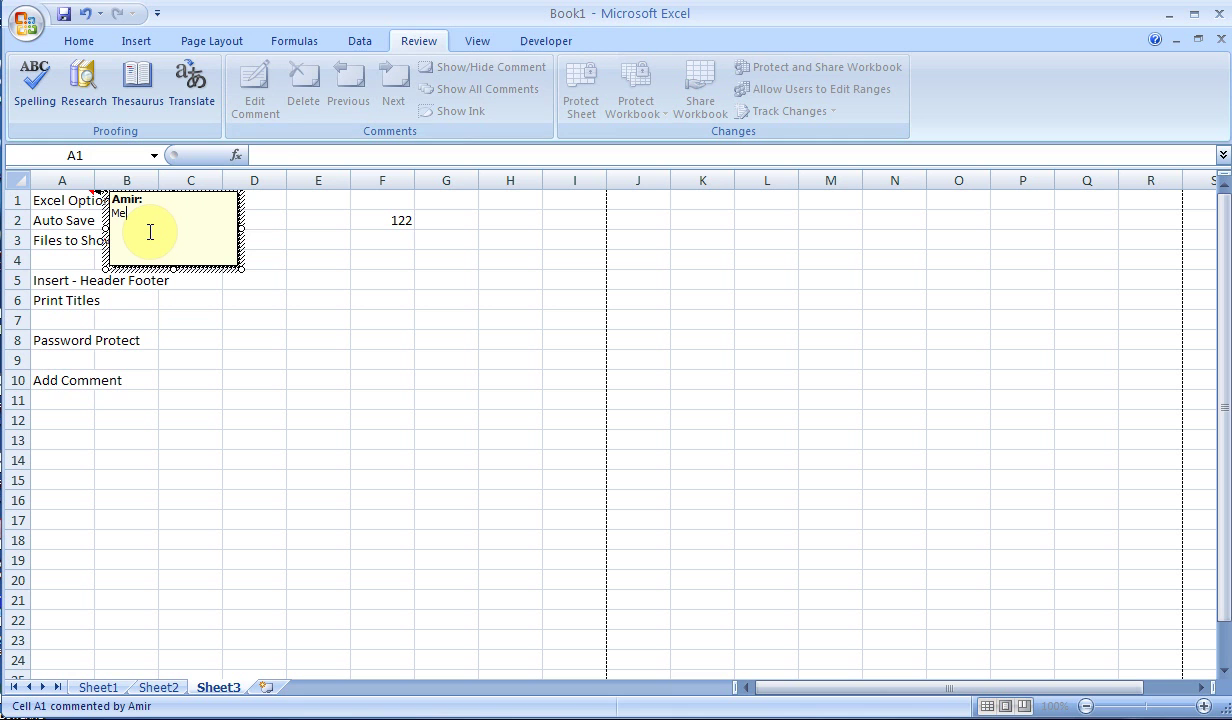
pyautogui.write('ssage is available for others to see')
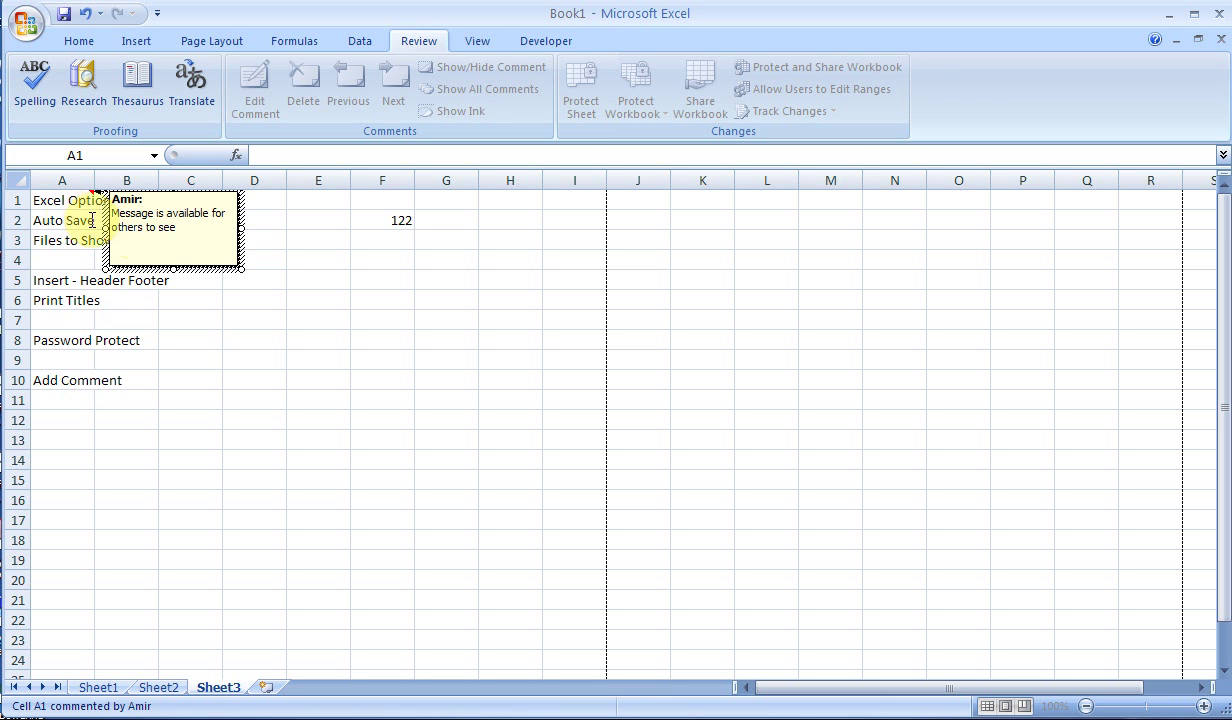
# - Finish editing the comment, then delete the comment from cell A1
pyautogui.click(73, 218)
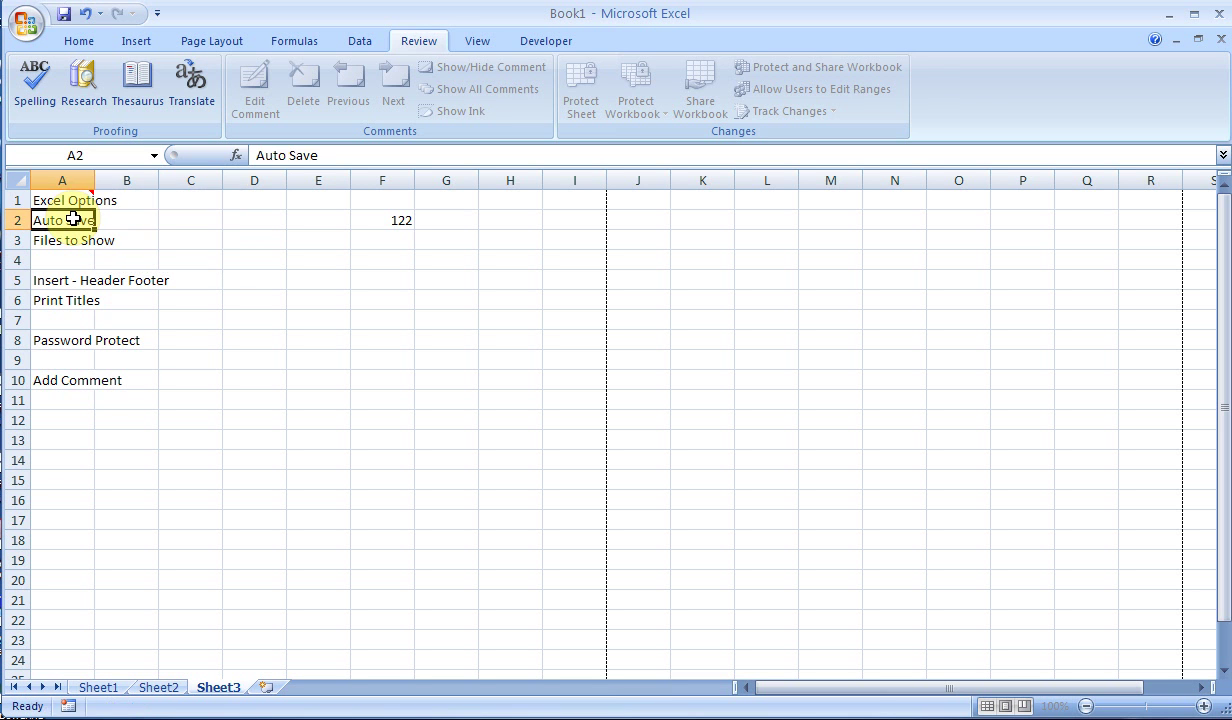
pyautogui.moveTo(91, 190)
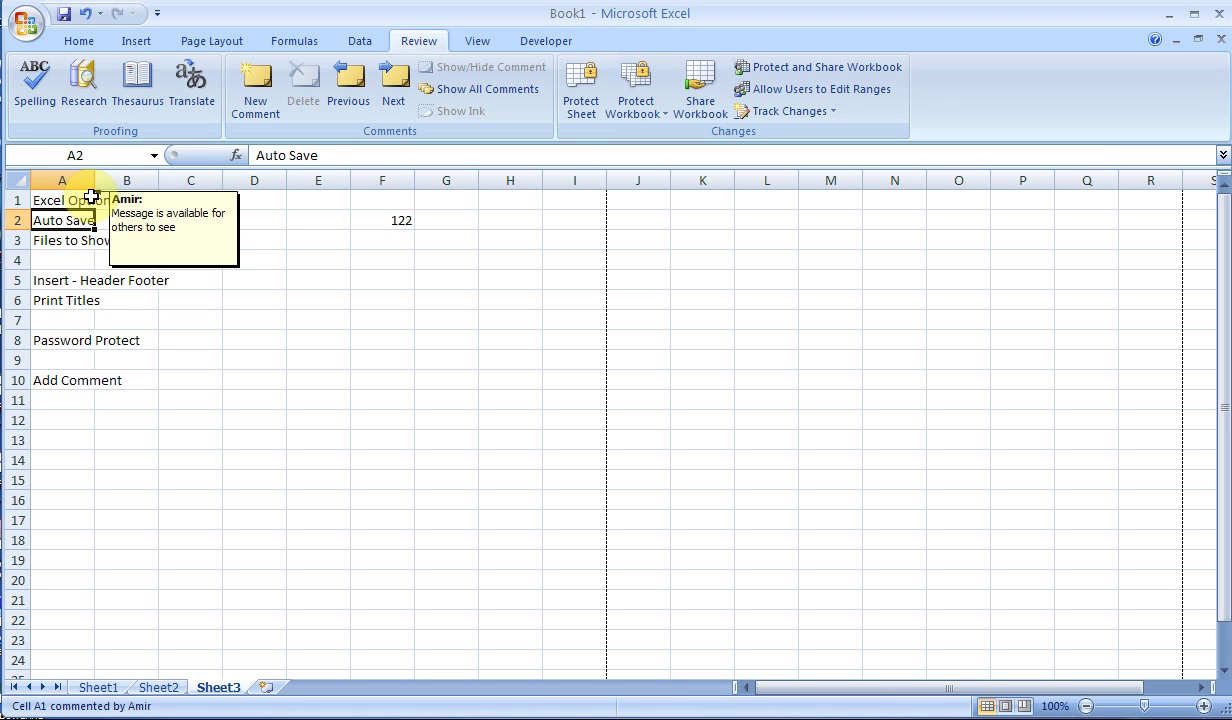
pyautogui.click(91, 197)
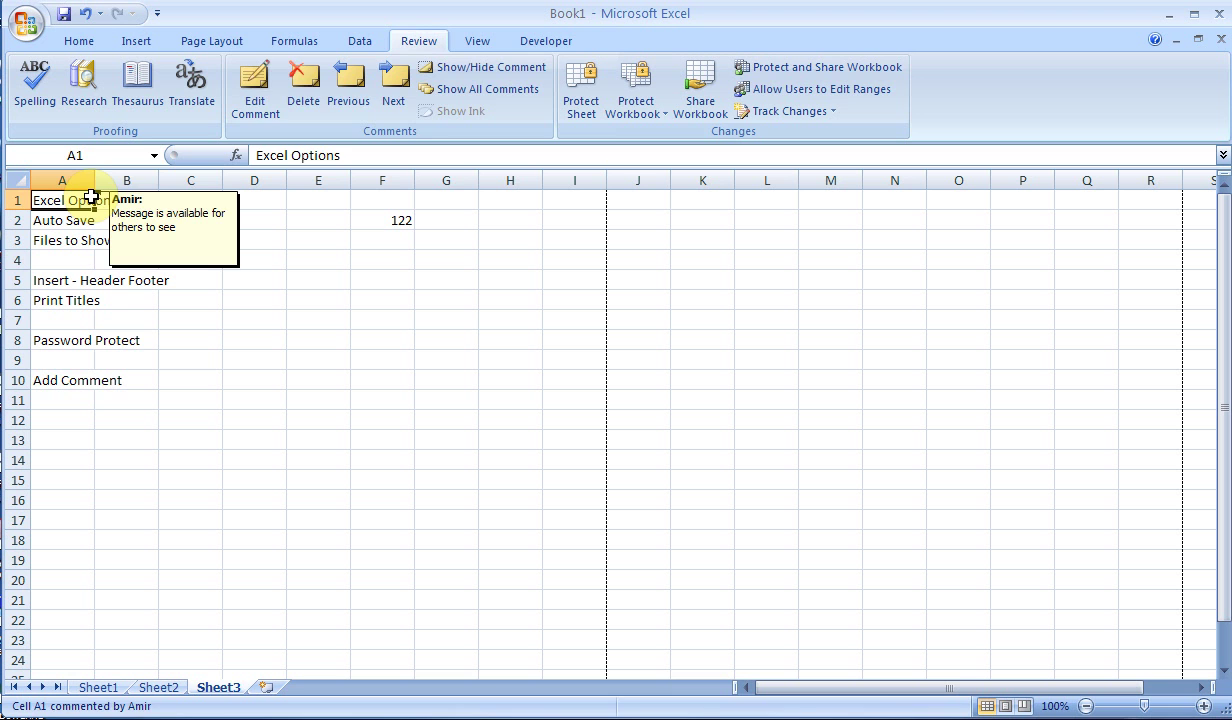
pyautogui.click(303, 84)
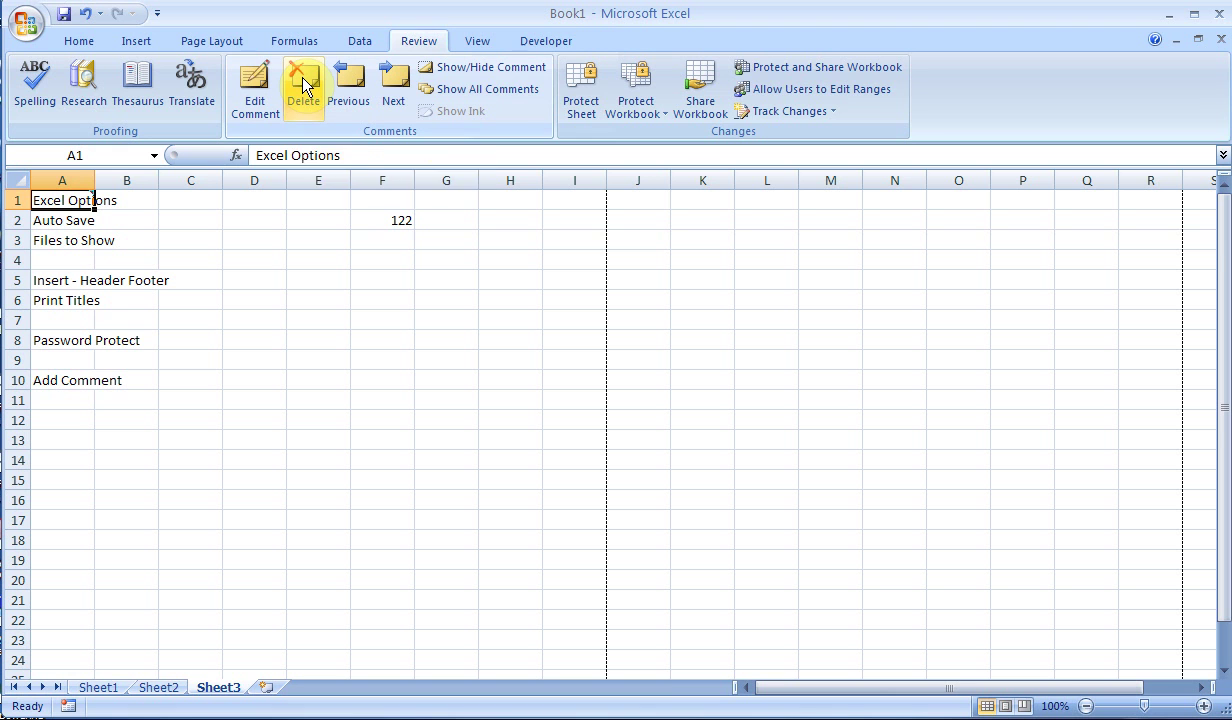